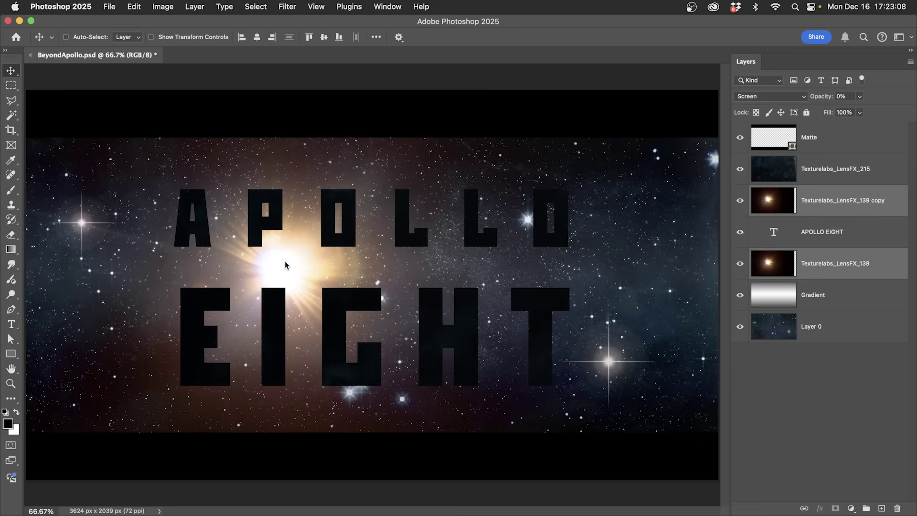
Step: Move both Texturelabs_LensFX_139 layers together to the right so the glow shifts across the APOLLO EIGHT title
left_click_drag(286, 262, 375, 265)
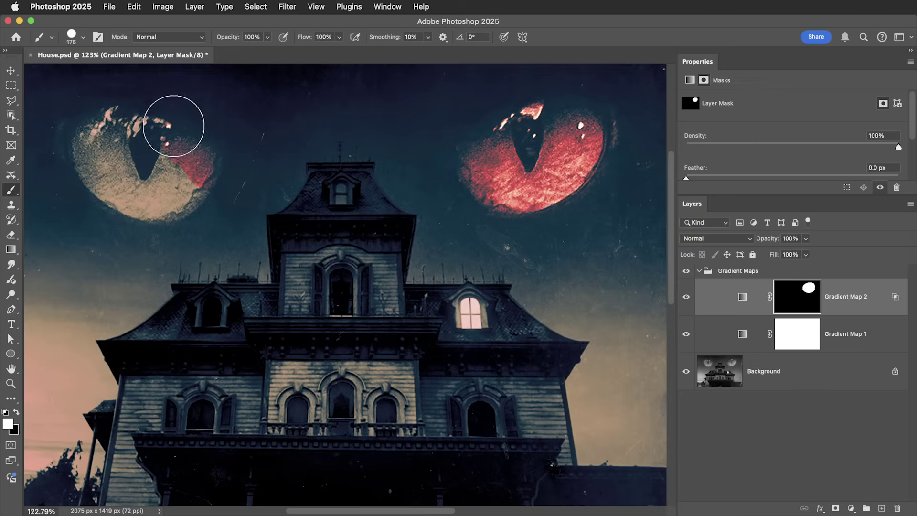
Step: Paint white on the Gradient Map 2 layer mask over the left eye to tint it red
left_click_drag(176, 122, 214, 153)
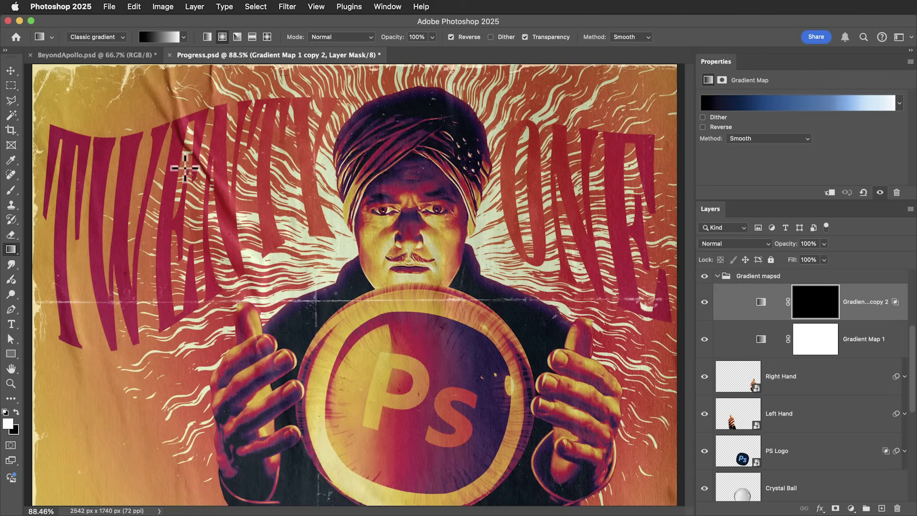
Step: Draw a radial gradient outward from the crystal ball on the mask of the second Gradient Map 1 copy
left_click_drag(415, 330, 185, 168)
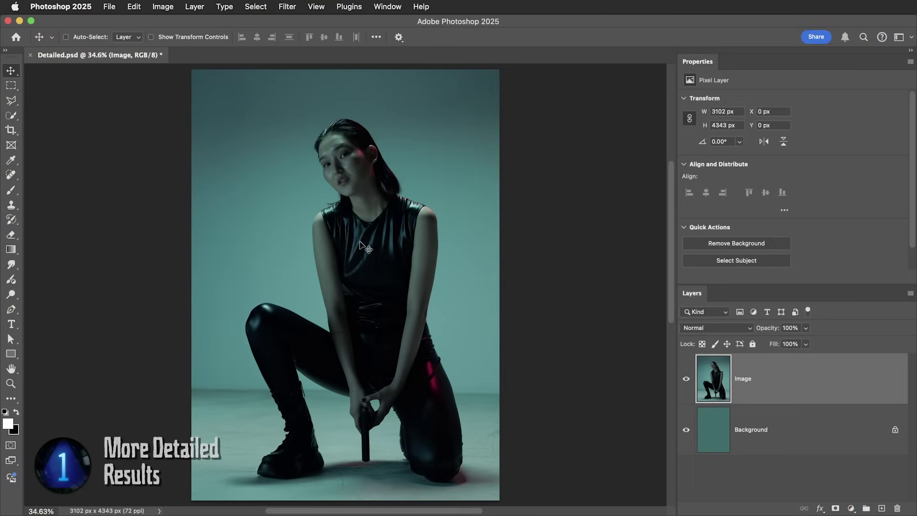
Step: Set the Select Subject and Remove Background processing preference to Cloud (Detailed results)
left_click(69, 9)
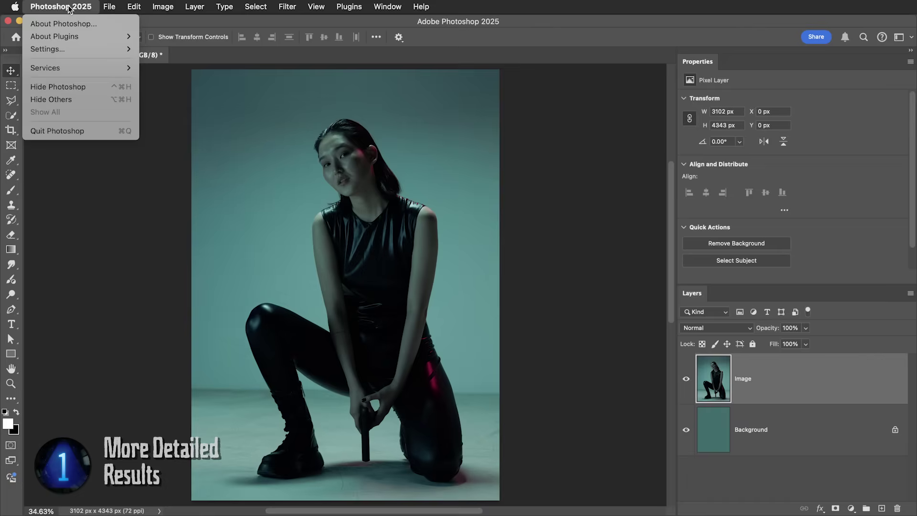
mouse_move(78, 49)
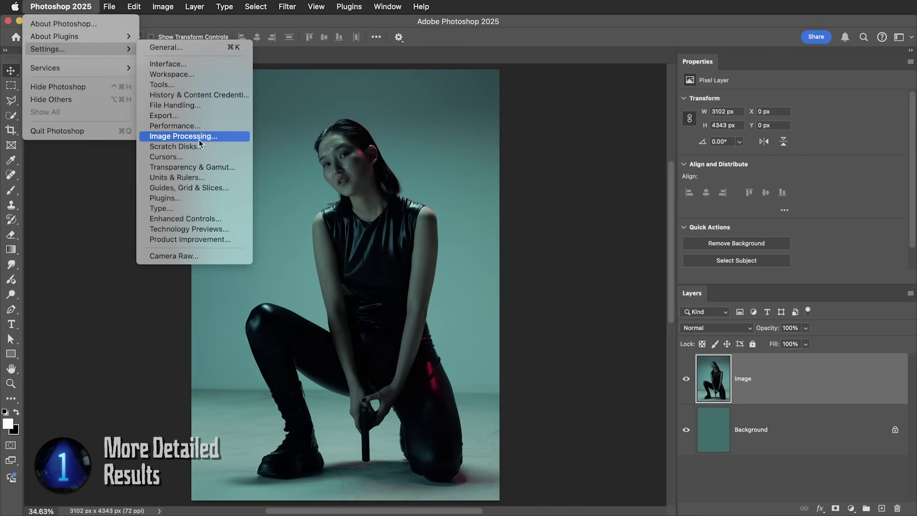
left_click(169, 137)
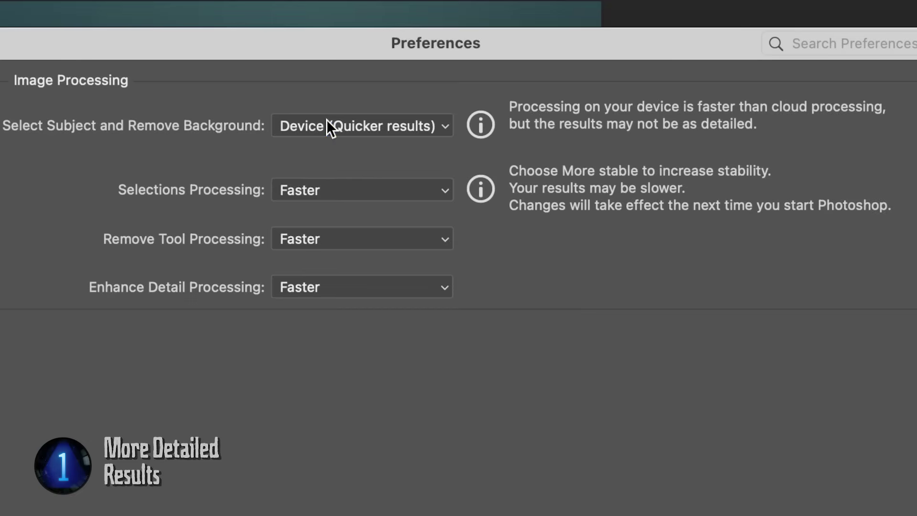
left_click(373, 132)
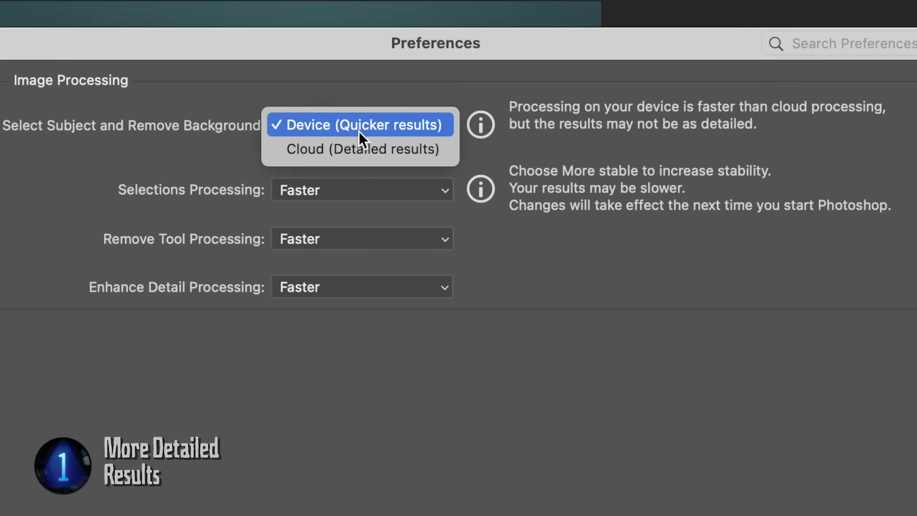
left_click(407, 156)
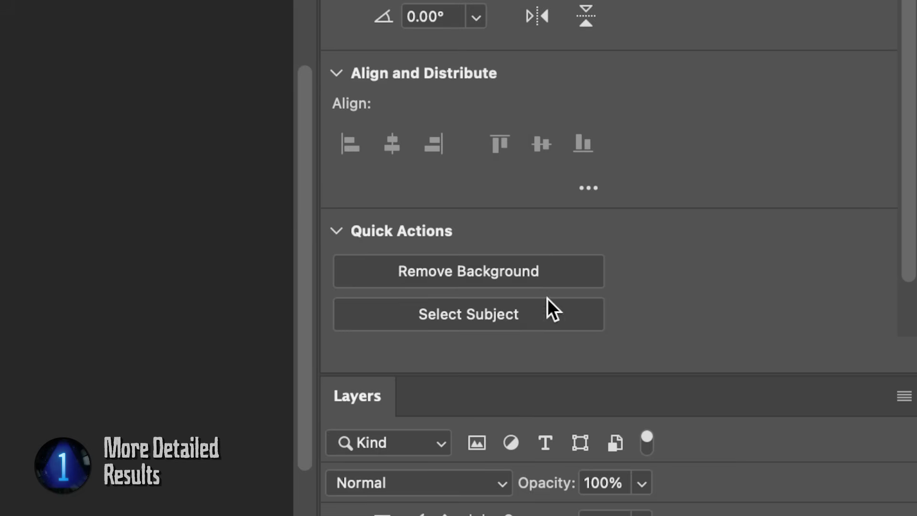
Step: Remove the background from the Image layer showing the kneeling model
left_click(453, 269)
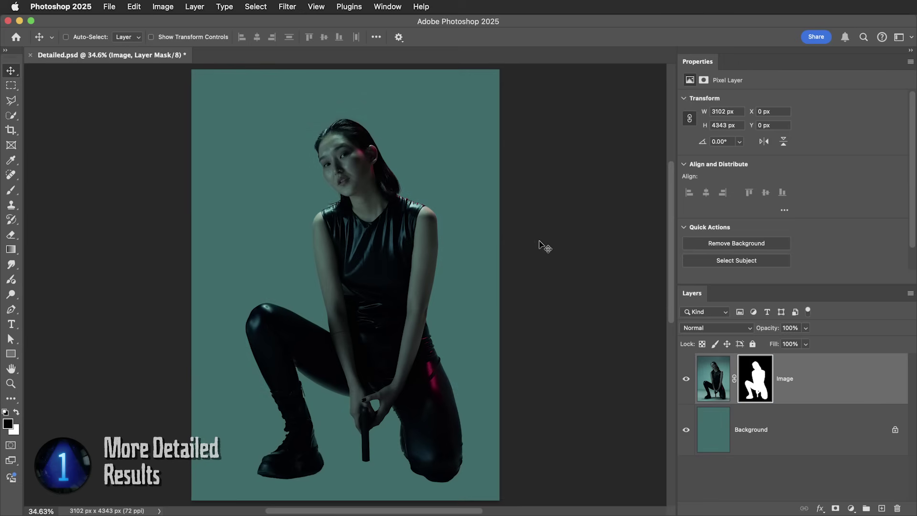
Step: Compare the hair edges of the two cutouts side by side at close range
left_click_drag(33, 234, 346, 251)
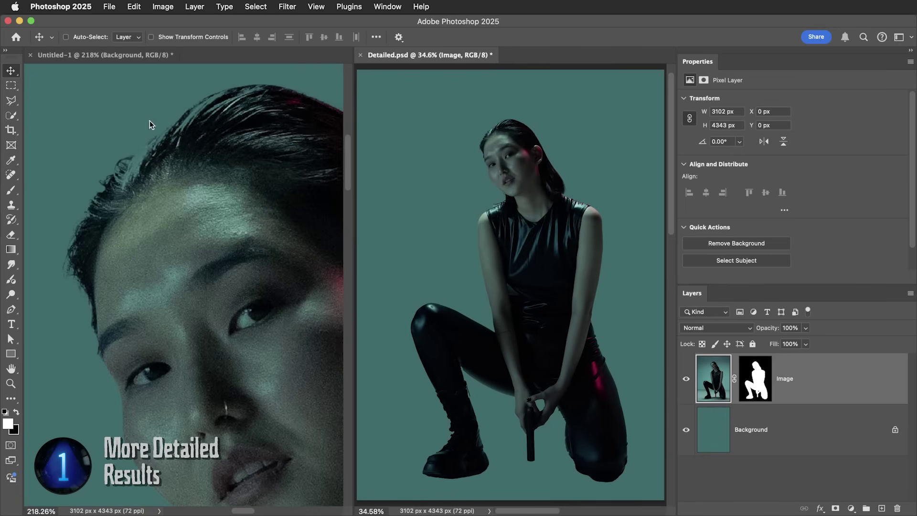
key("z")
left_click_drag(504, 119, 597, 201)
left_click_drag(469, 217, 552, 217)
key("v")
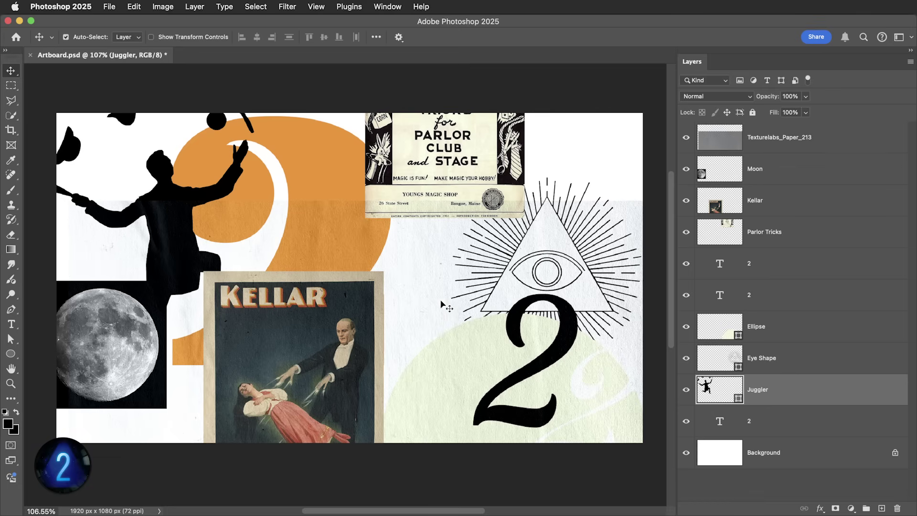
scroll(387, 269, "down", 8)
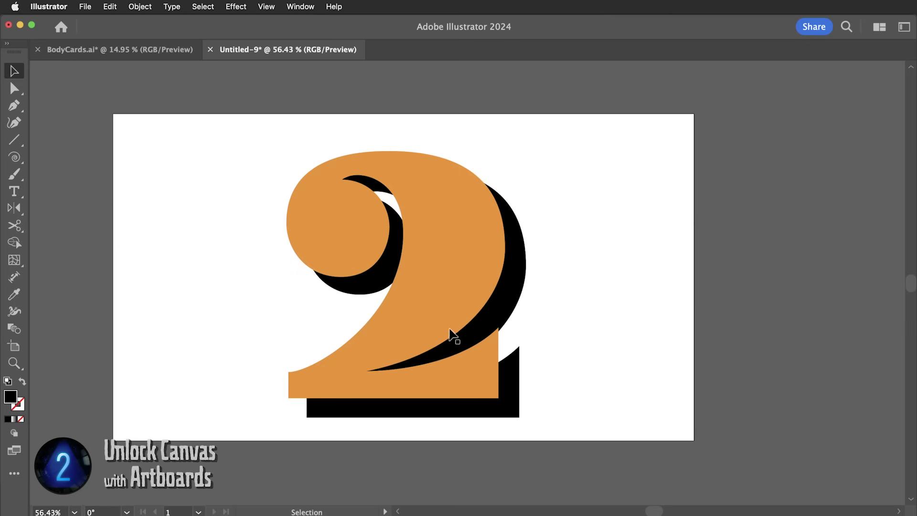
Step: Switch to Illustrator, examine the space around the artboard and reposition the number 2 artwork slightly
key("z")
left_click_drag(505, 320, 336, 273)
key("space")
left_click_drag(406, 295, 343, 264)
key("v")
left_click_drag(429, 294, 421, 315)
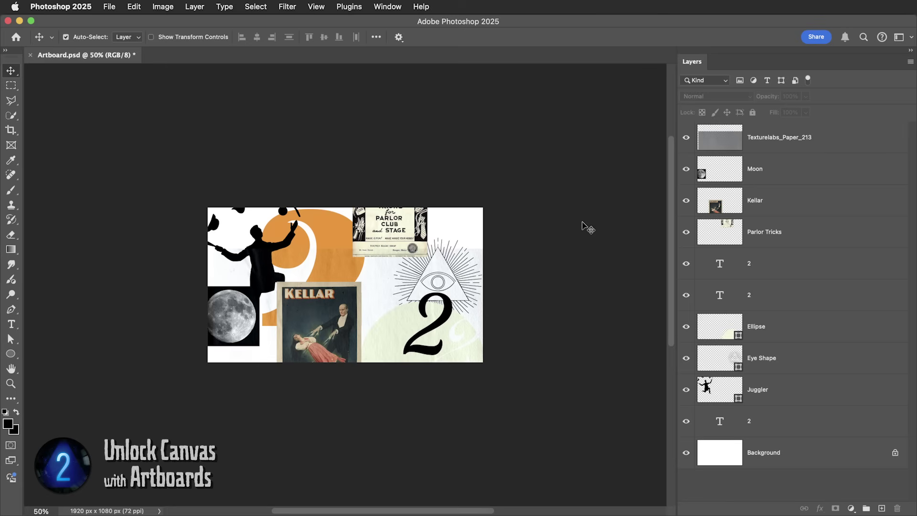
Step: Create a new artboard in Artboard.psd in Photoshop with the default name, 1920 px wide and 1080 px high
left_click(909, 62)
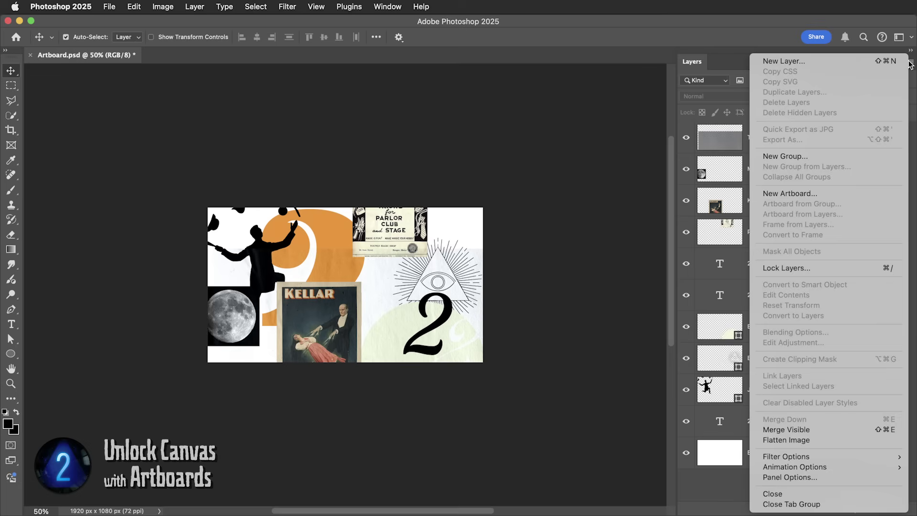
left_click(822, 198)
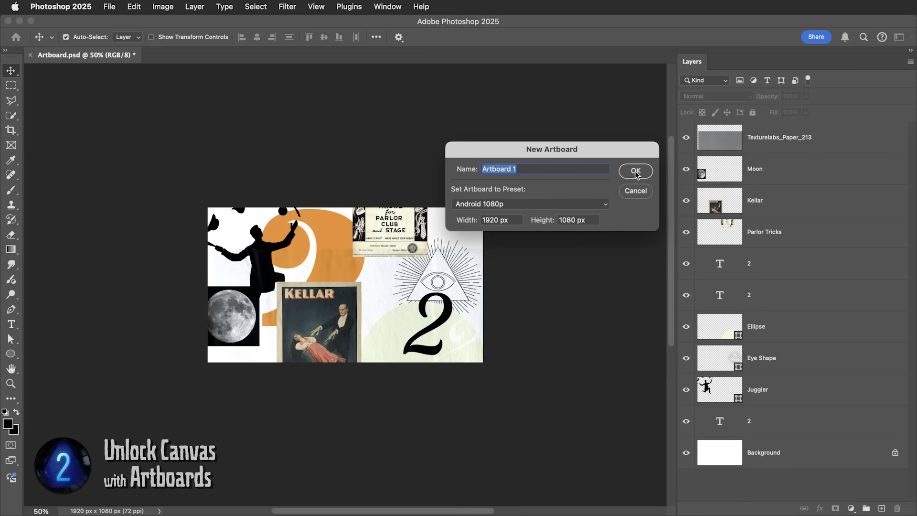
left_click(635, 171)
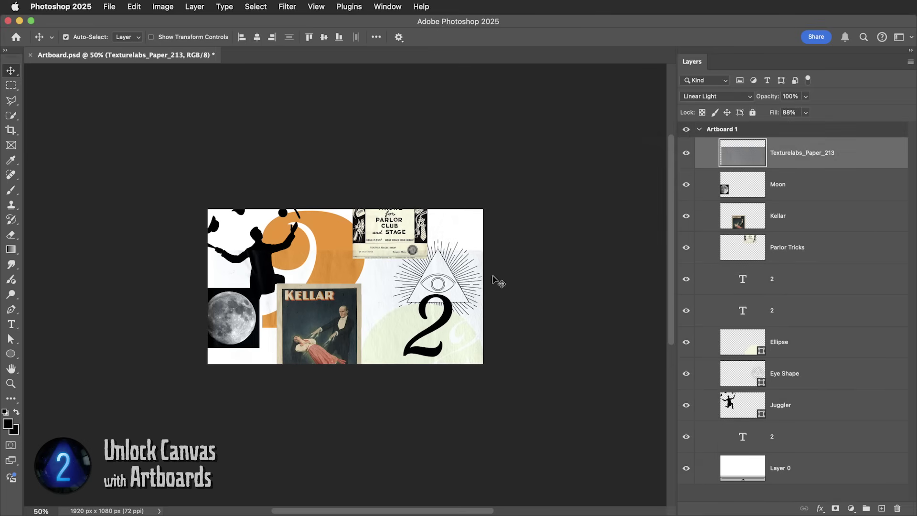
Step: Move the Parlor Tricks, paper texture, Kellar, Moon, eye, ellipse and two smaller 2 elements off the artboard onto the surrounding canvas
left_click_drag(408, 233, 411, 167)
left_click_drag(406, 271, 416, 450)
left_click_drag(304, 331, 123, 376)
left_click_drag(230, 326, 157, 284)
left_click_drag(456, 282, 544, 279)
left_click_drag(447, 314, 543, 169)
left_click_drag(463, 333, 544, 359)
left_click_drag(435, 338, 621, 115)
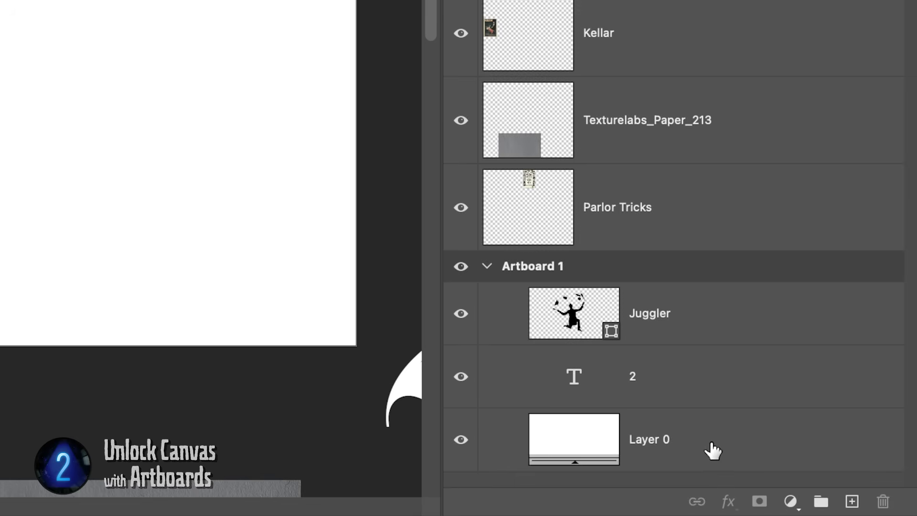
Step: Examine which layers sit inside and outside Artboard 1 by selecting Layer 0, the artboard and the Texturelabs_Paper_213 layer
left_click(709, 454)
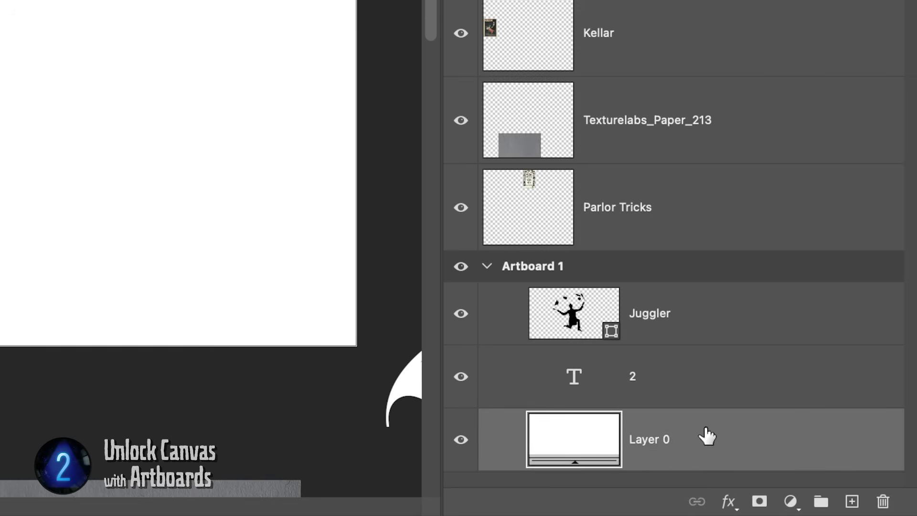
left_click(628, 274)
left_click(487, 269)
left_click(487, 268)
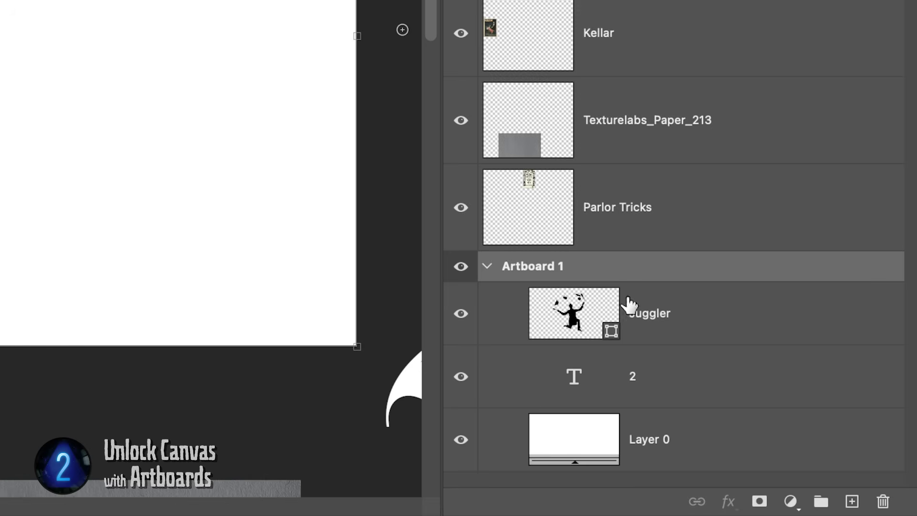
left_click(666, 131)
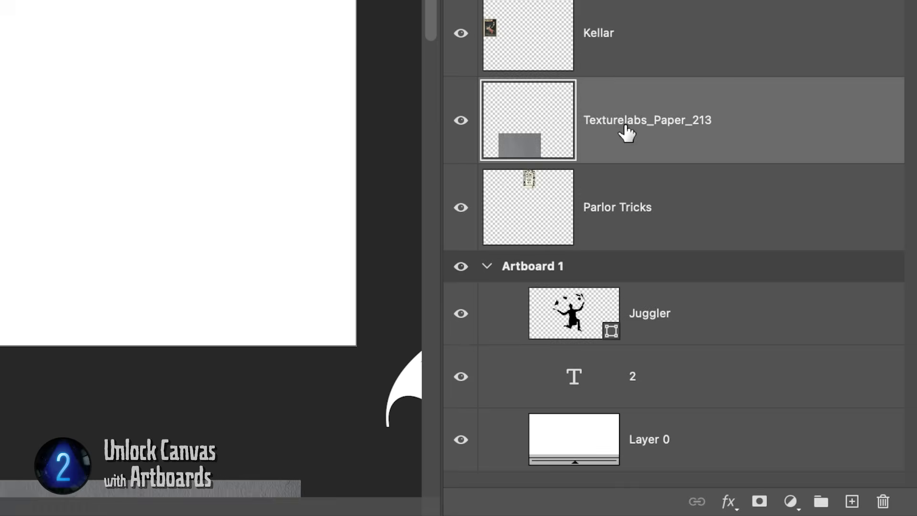
left_click_drag(475, 321, 443, 167)
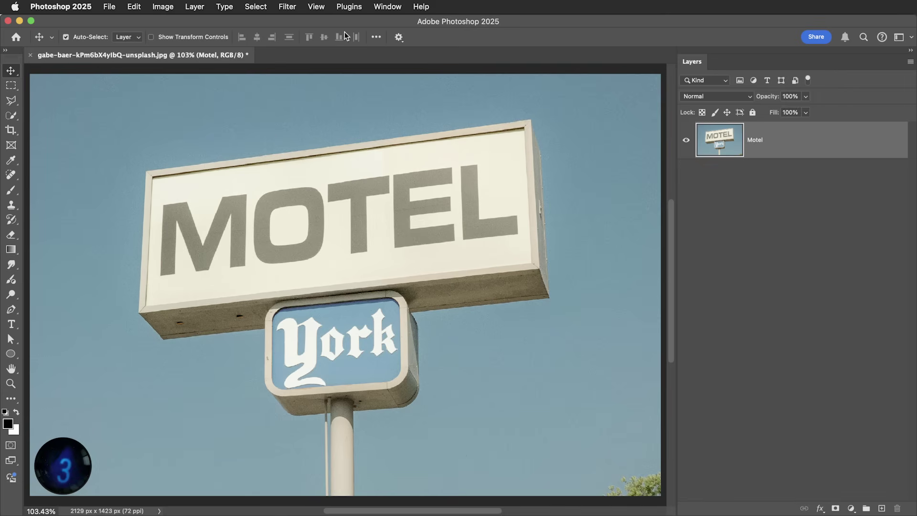
left_click(287, 6)
left_click(323, 83)
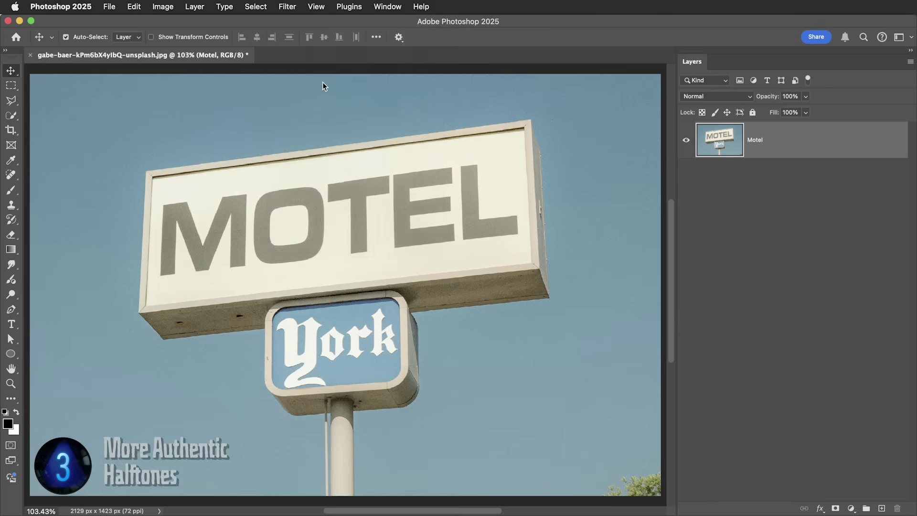
left_click_drag(295, 234, 213, 228)
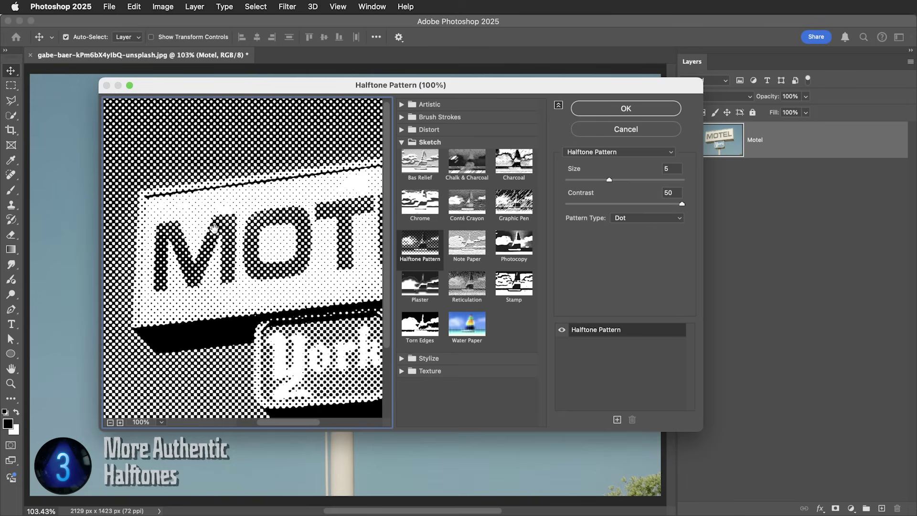
left_click(604, 130)
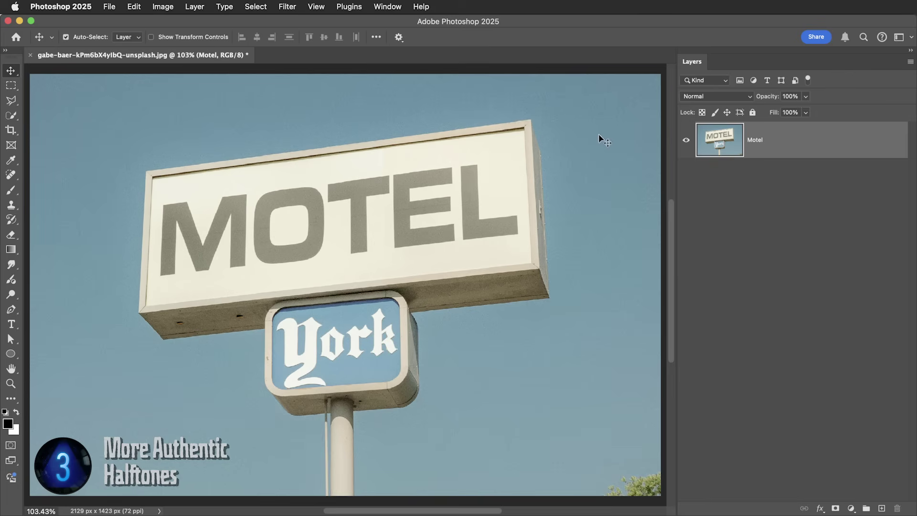
Step: Convert the Motel layer to grayscale with a Black & White adjustment using the Default preset
left_click(163, 6)
mouse_move(175, 40)
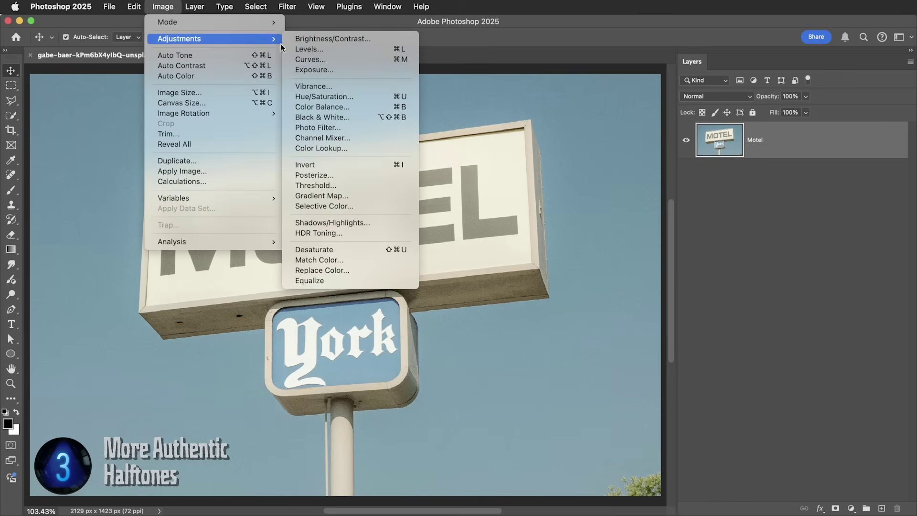
left_click(361, 117)
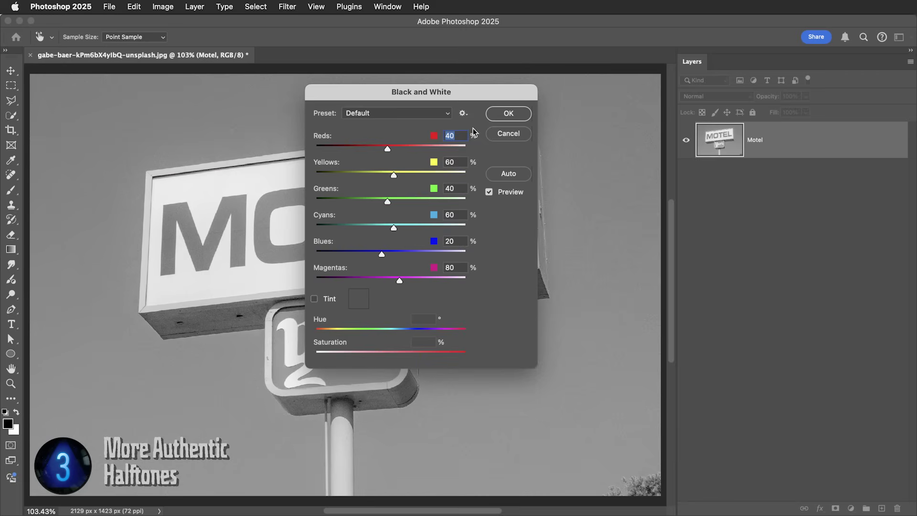
left_click(502, 115)
Step: Apply a Color Halftone filter to the Motel layer with a 6-pixel maximum radius and all four screen angles at 20 degrees
left_click(278, 5)
mouse_move(403, 192)
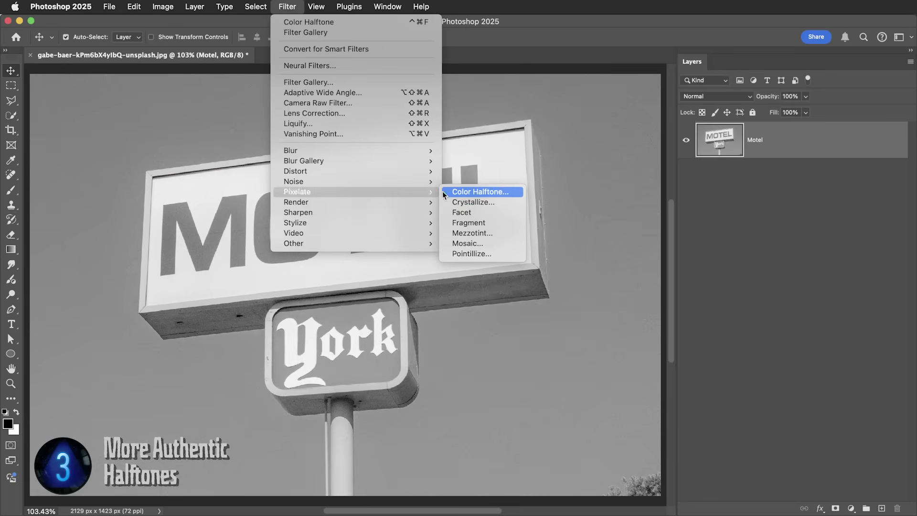
left_click(482, 192)
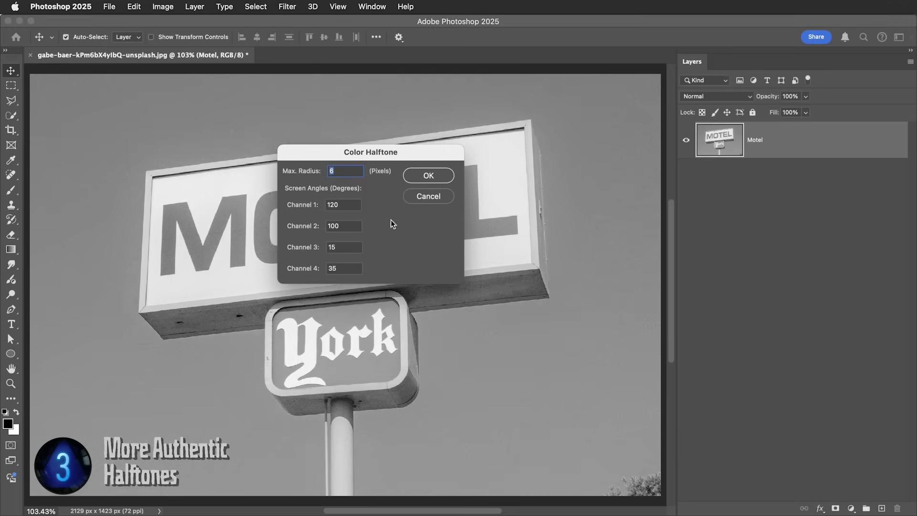
double_click(348, 204)
type("2020")
key("Tab")
type("20")
key("Tab")
type("20")
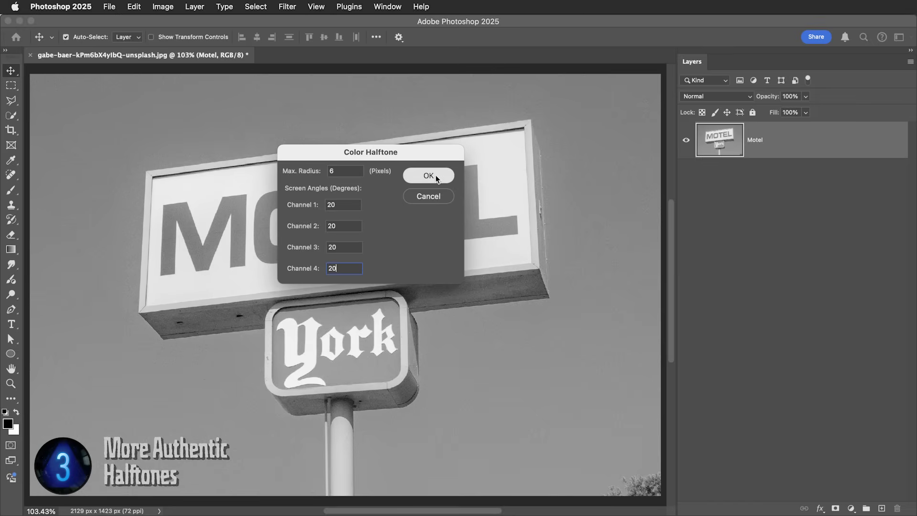
left_click(428, 176)
key("z")
left_click_drag(320, 214, 304, 139)
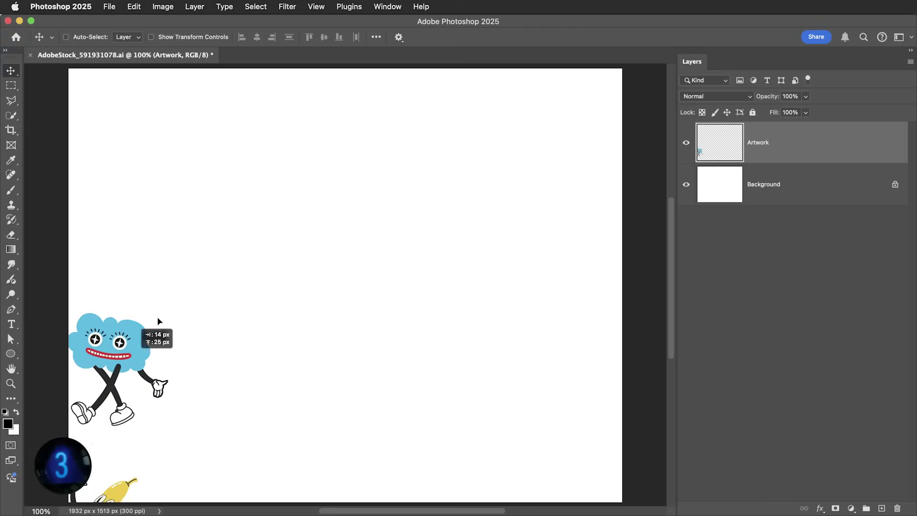
Step: Move the Artwork layer with the cartoon characters up and right so it sits fully within the canvas
left_click_drag(159, 321, 528, 183)
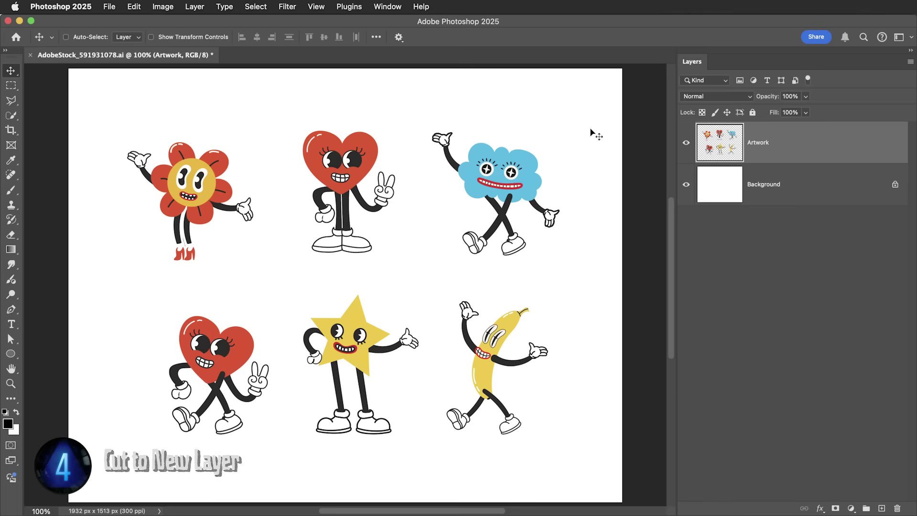
mouse_move(528, 128)
left_mouse_down()
mouse_move(537, 114)
mouse_move(493, 167)
mouse_move(539, 140)
mouse_move(511, 141)
left_mouse_up()
Step: Select the blue cloud character with a rectangular marquee and cut it to a new layer
key("m")
left_click_drag(423, 114, 602, 288)
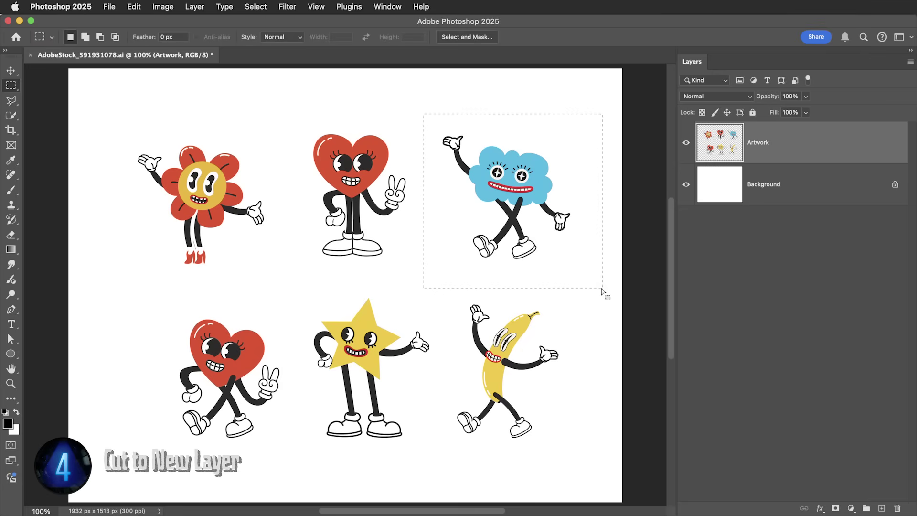
key("super+shift+j")
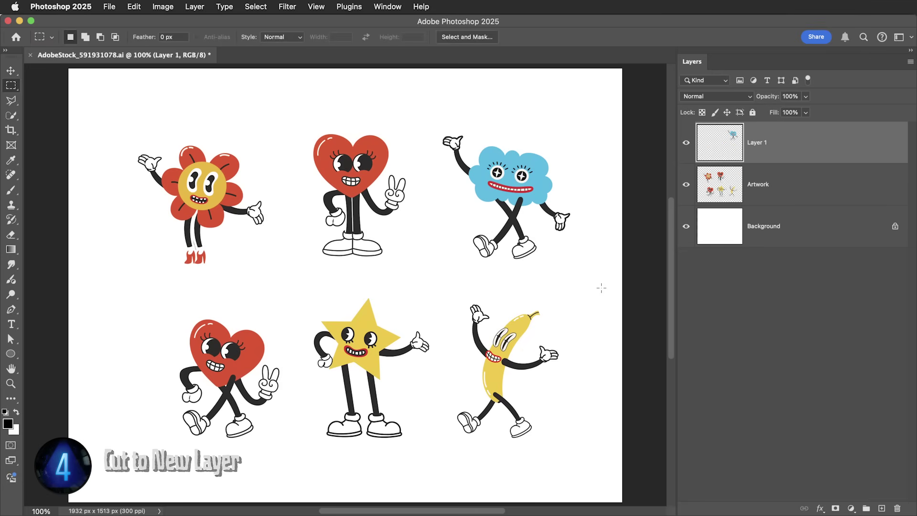
Step: Move the separated cloud character about 32 px left and 26 px up on its own layer
key("v")
left_click(764, 185)
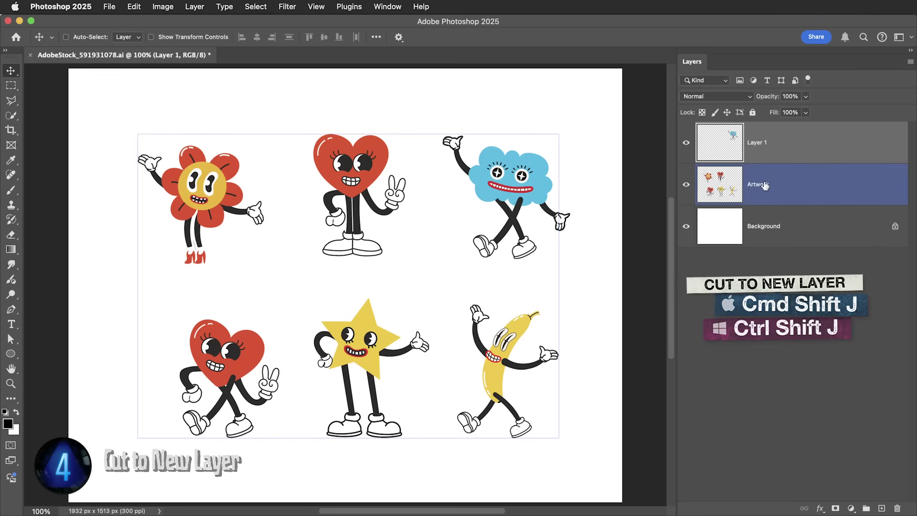
left_click(764, 144)
left_click_drag(548, 180, 525, 174)
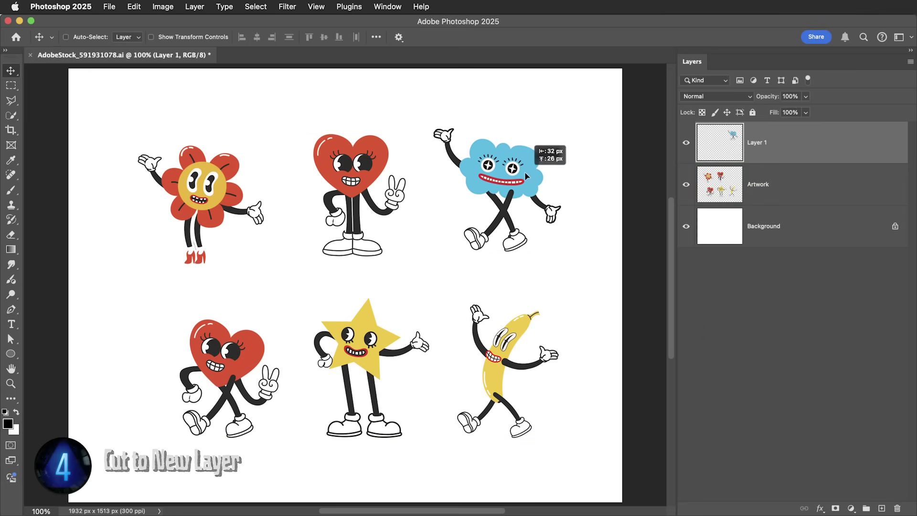
Step: Select the red heart character in the upper row with a rectangular marquee and cut it to a new layer
left_click(385, 165, "super")
key("m")
left_click_drag(282, 113, 424, 266)
key("shift+super+j")
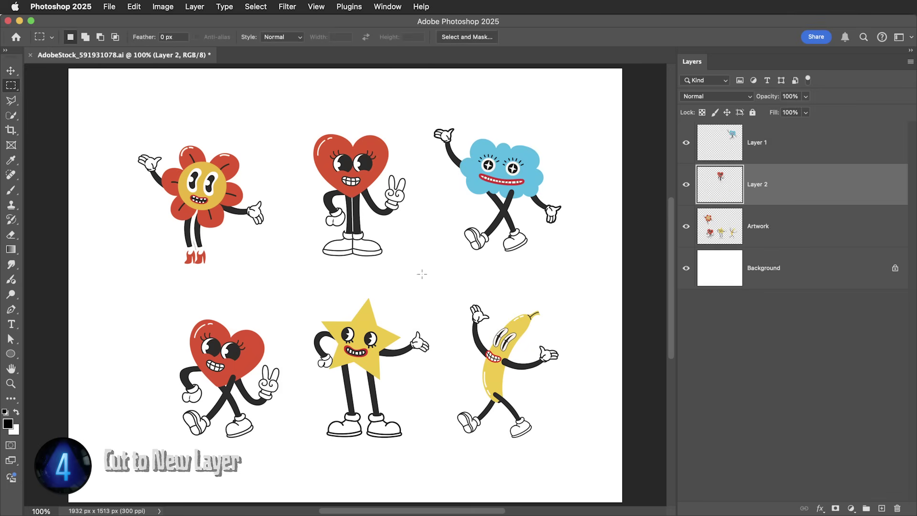
Step: Move the upper heart character slightly down and left, and the blue cloud character slightly up and right, each on its own layer
key("v")
mouse_move(377, 164)
left_mouse_down()
mouse_move(366, 127)
mouse_move(373, 167)
left_mouse_up()
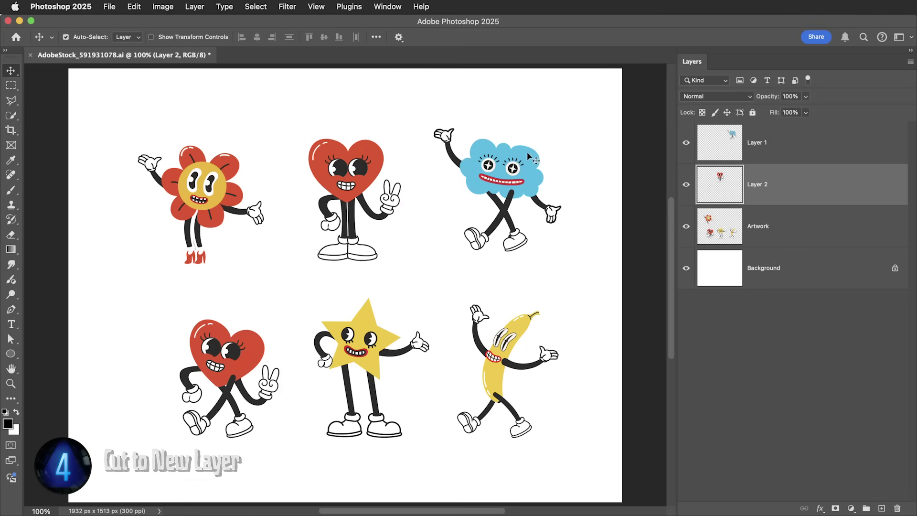
left_click(525, 169, "super")
left_click_drag(525, 170, 542, 161)
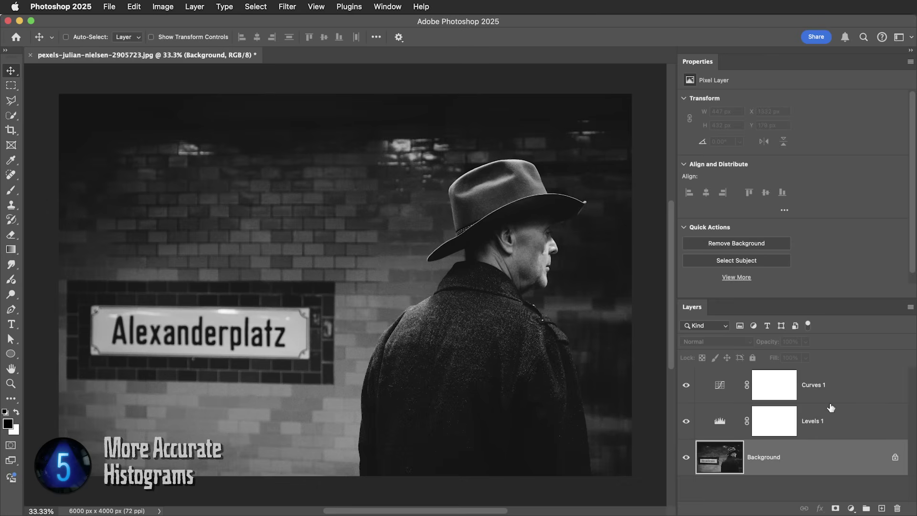
Step: Calculate a more accurate histogram for the Curves 1 adjustment layer
left_click(847, 423)
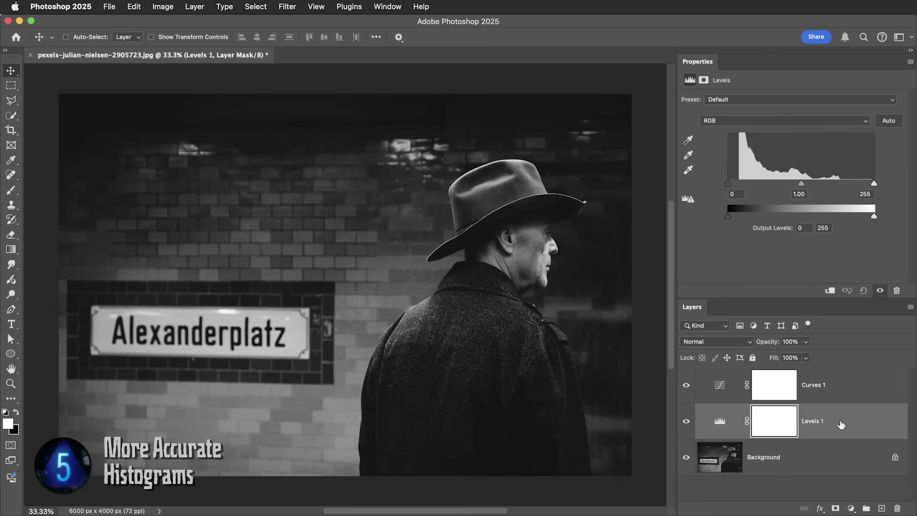
left_click(853, 392)
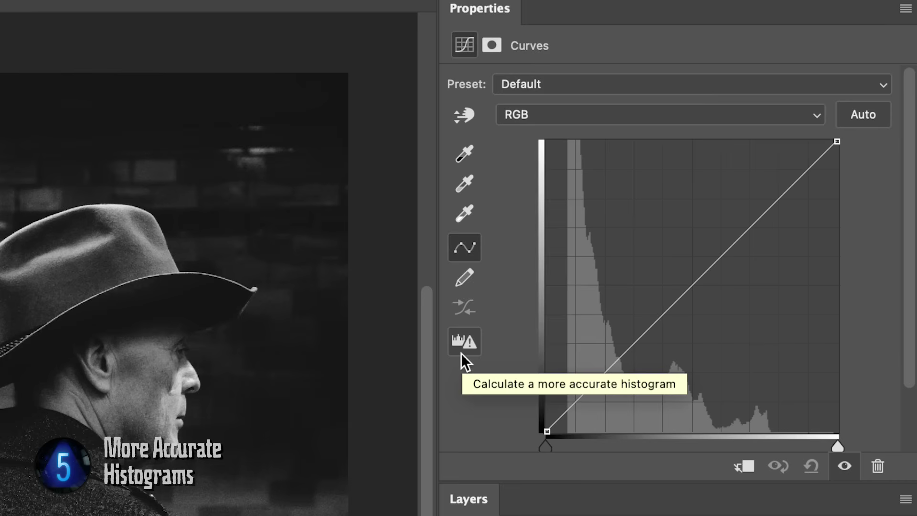
left_click(463, 339)
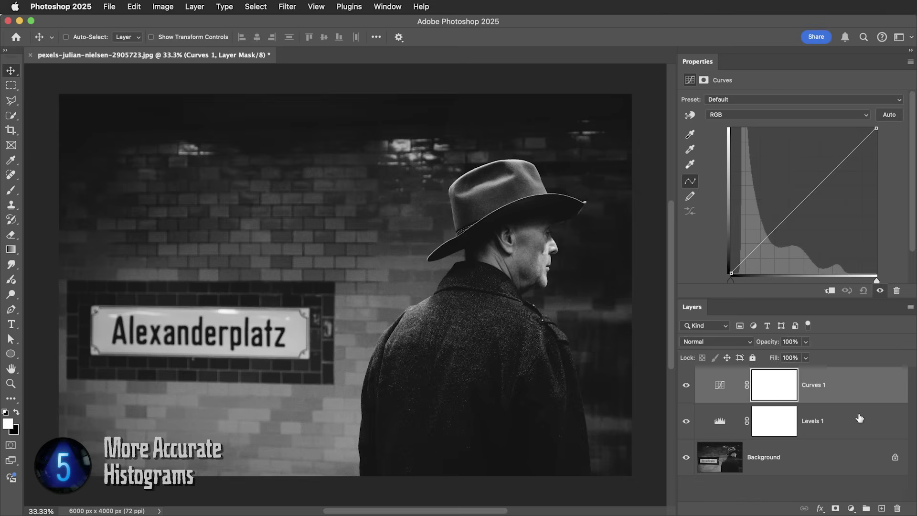
Step: Calculate a more accurate histogram for the Levels 1 adjustment layer and shift its midtone slider slightly toward the shadows
left_click(859, 416)
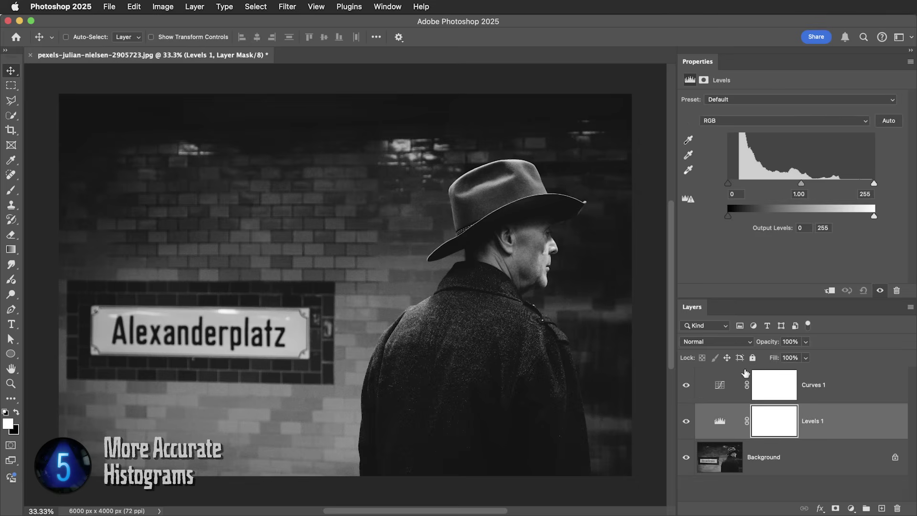
left_click(689, 198)
mouse_move(800, 184)
left_mouse_down()
mouse_move(777, 181)
mouse_move(806, 183)
mouse_move(791, 182)
left_mouse_up()
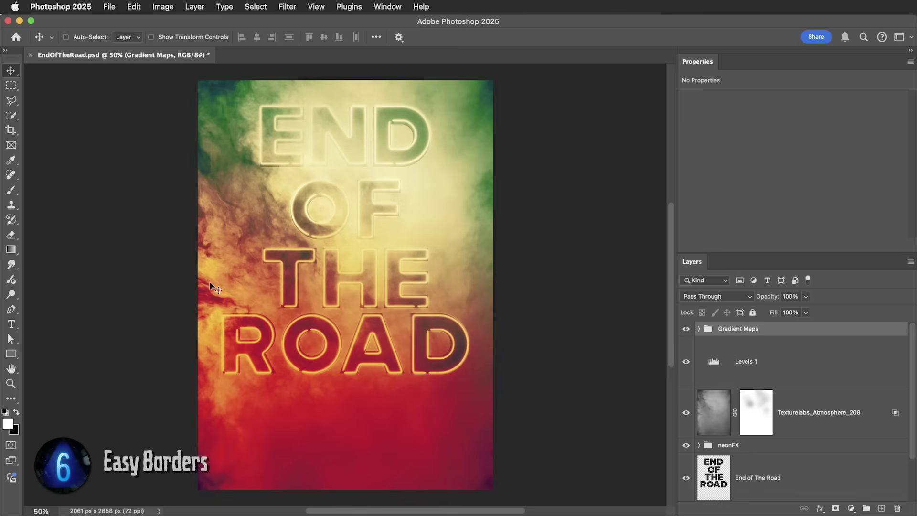
Step: Draw a white rectangle about 1884 by 2672 px just inside the poster's edges and turn it into a border with Subtract Front Shape
left_click(11, 354)
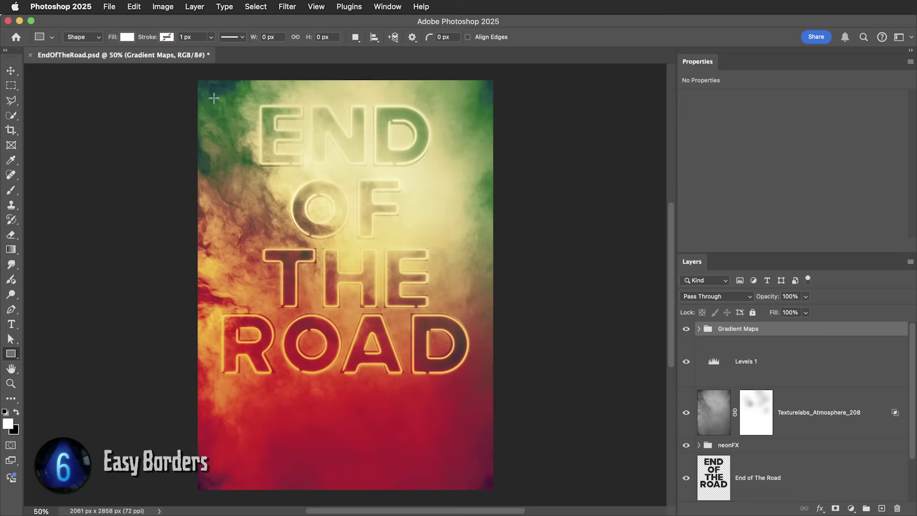
left_click_drag(212, 92, 481, 475)
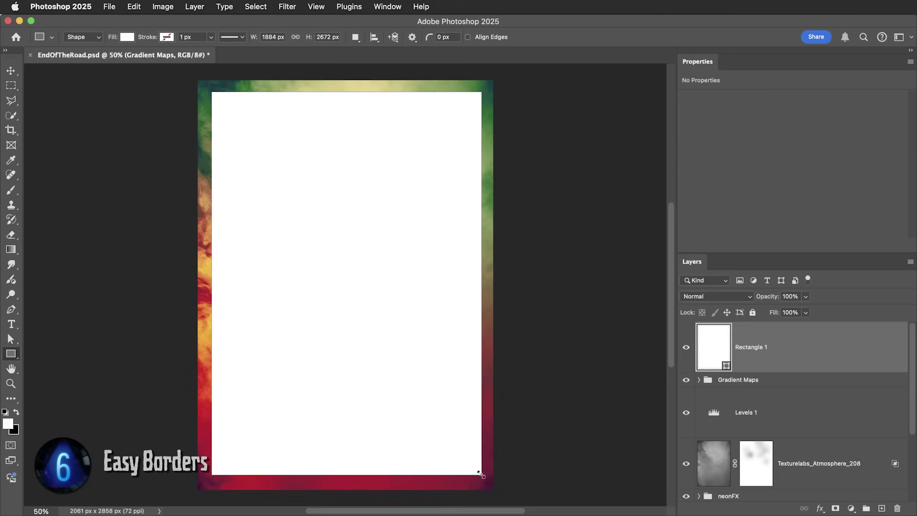
left_click(356, 37)
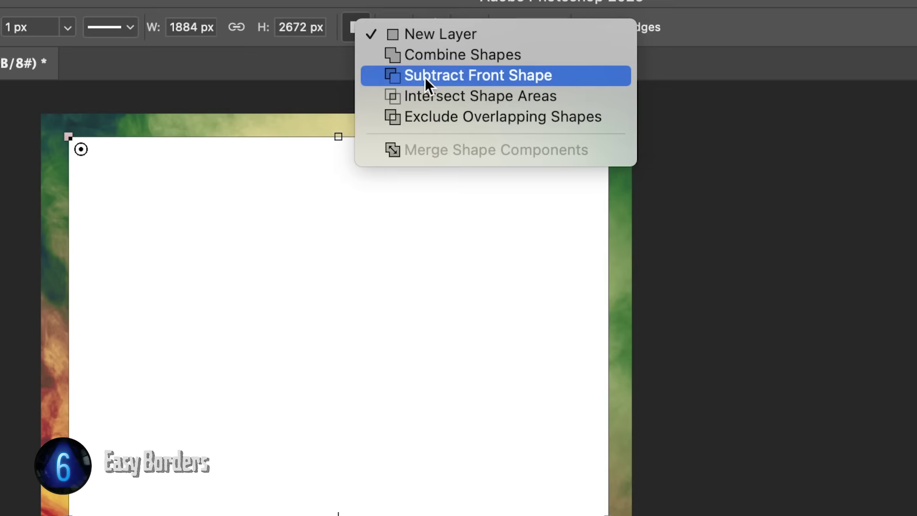
left_click(425, 76)
Step: Transform the border's opening to about 1974 by 2763 px and centre it on the poster for a thinner, even border
key("super+t")
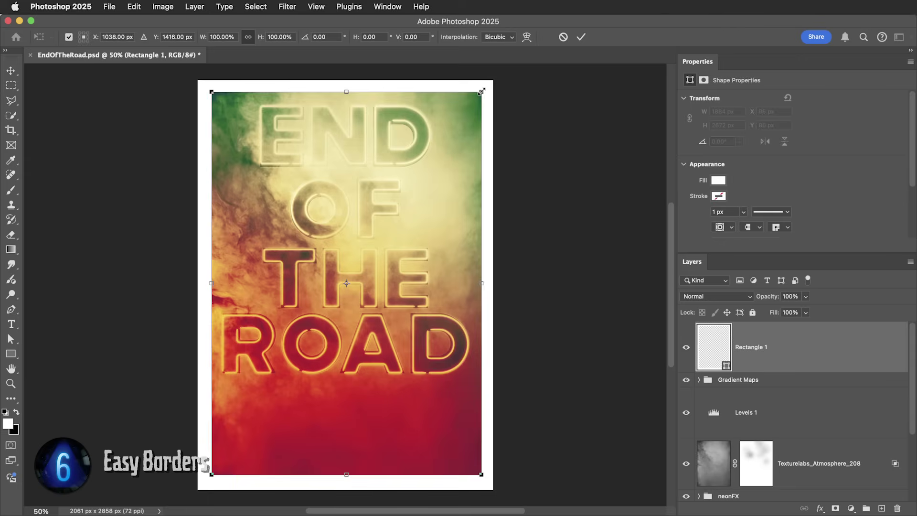
mouse_move(481, 90)
left_mouse_down()
mouse_move(446, 147)
mouse_move(389, 123)
mouse_move(488, 86)
left_mouse_up()
left_click_drag(347, 481, 347, 484)
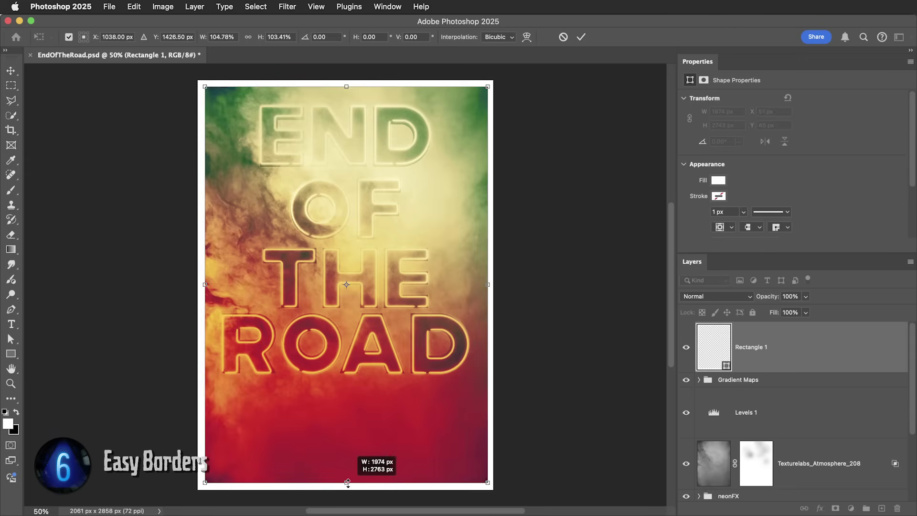
left_click_drag(398, 281, 397, 282)
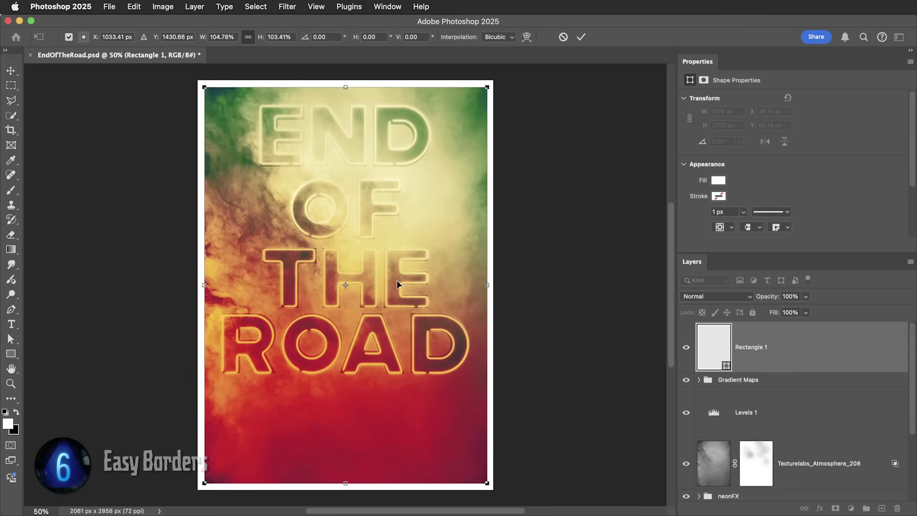
key("Return")
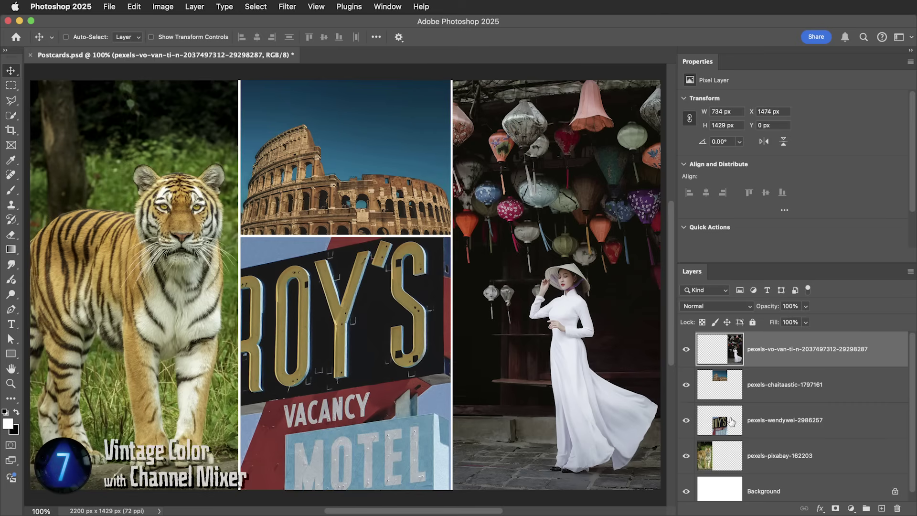
Step: Add a Channel Mixer adjustment layer above the photos and set its output channel to Blue
left_click(850, 508)
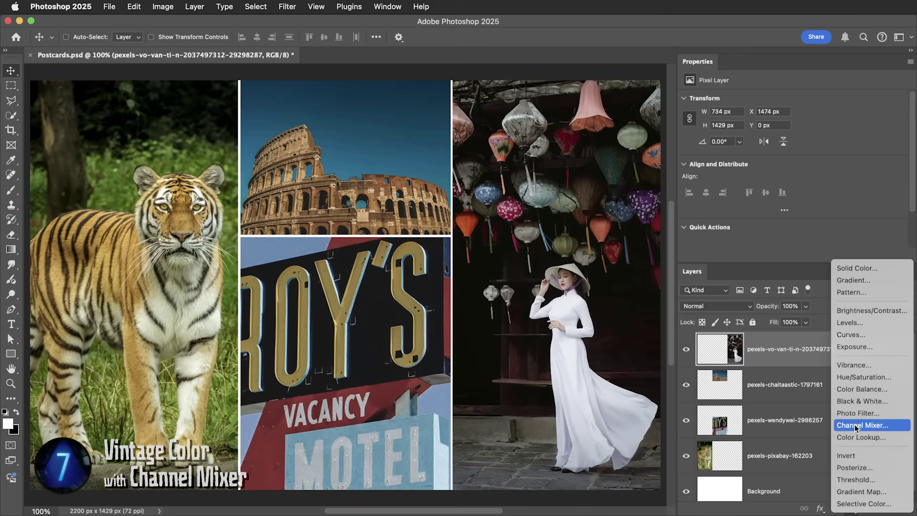
left_click(855, 426)
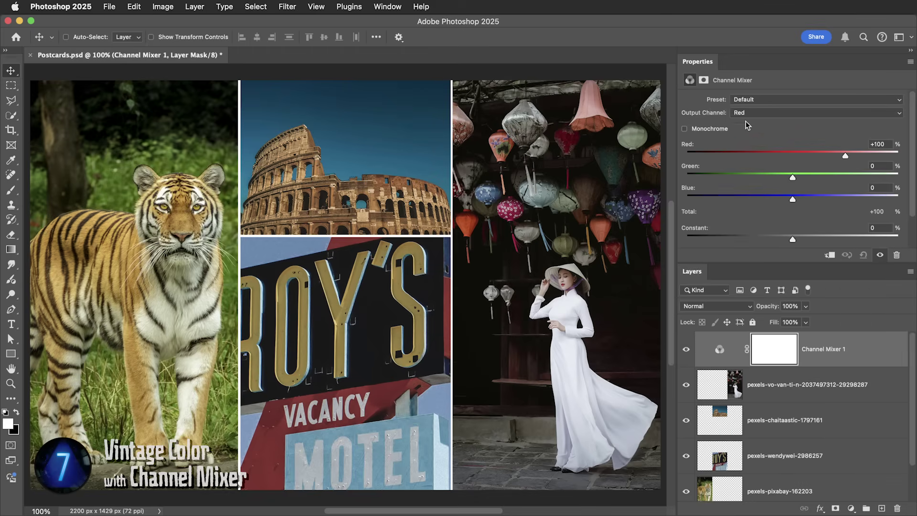
left_click(750, 113)
left_click(746, 133)
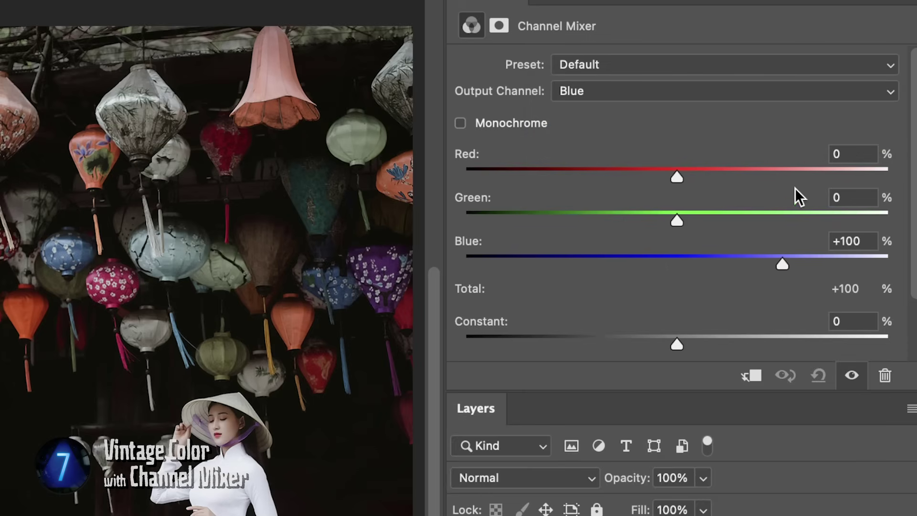
Step: Set the Blue output channel's Green to +70% and Blue to +30%, and compare the photos with the adjustment hidden and shown
left_click(838, 197)
type("70")
left_click(866, 241)
type("30")
key("Return")
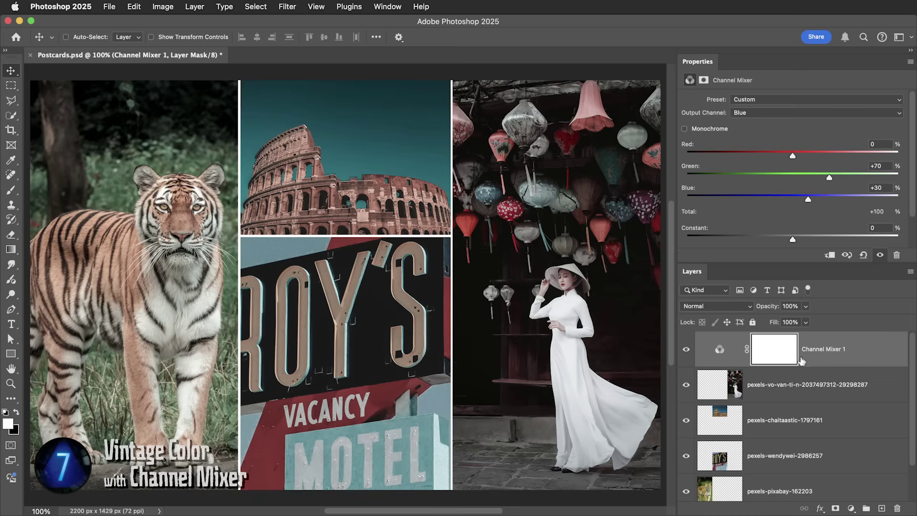
left_click(686, 351)
left_click(687, 351)
left_click(686, 351)
left_click(686, 351)
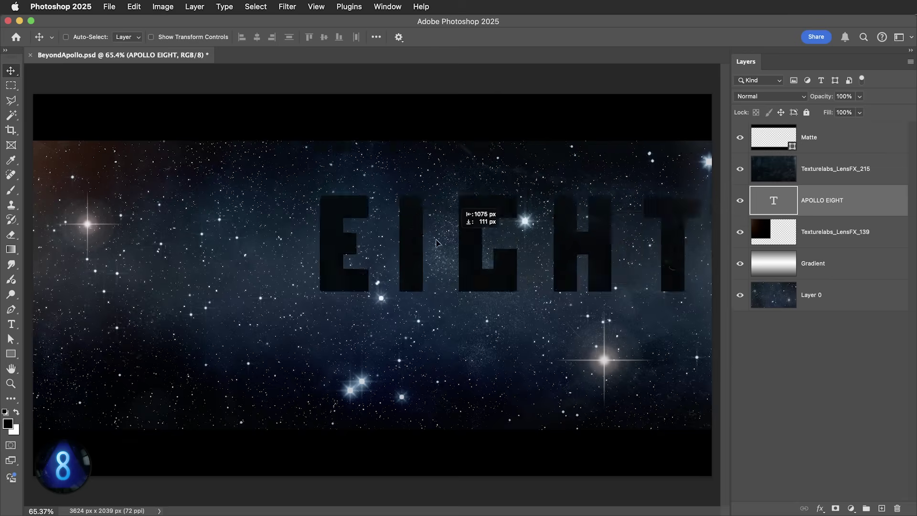
Step: Place the APOLLO EIGHT text centrally over the starfield and move the Texturelabs_LensFX_139 flare behind it, between the two words
left_click_drag(516, 234, 339, 326)
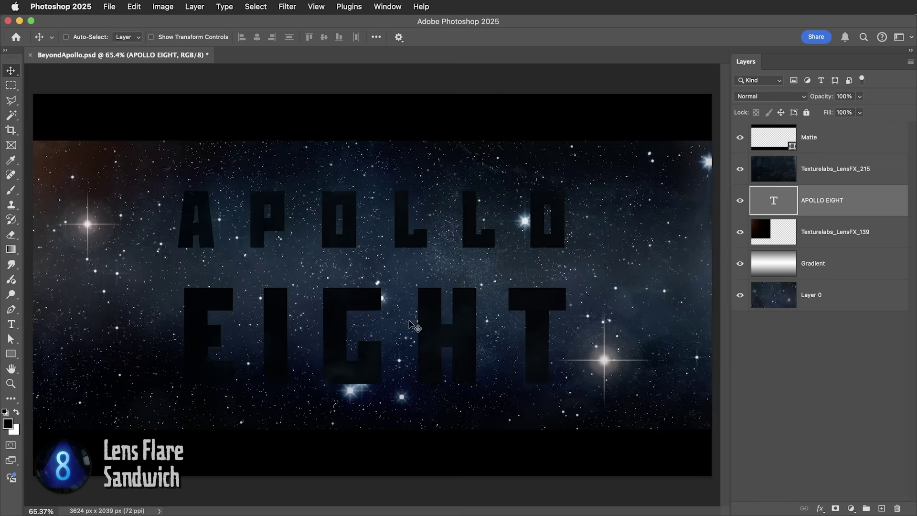
left_click(757, 245)
left_click_drag(81, 181, 310, 274)
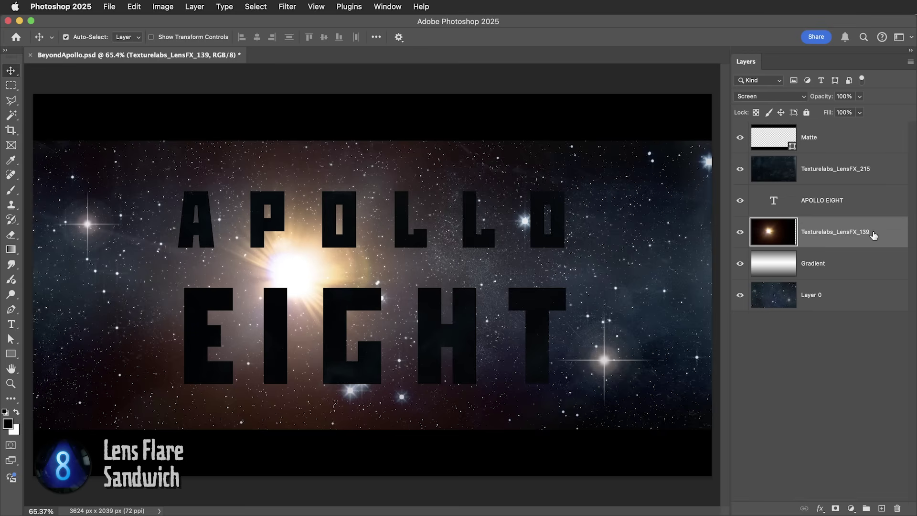
Step: Duplicate the Texturelabs_LensFX_139 flare layer above the APOLLO EIGHT text and shift the flare right and slightly up
key("super+j")
left_click_drag(879, 240, 880, 197)
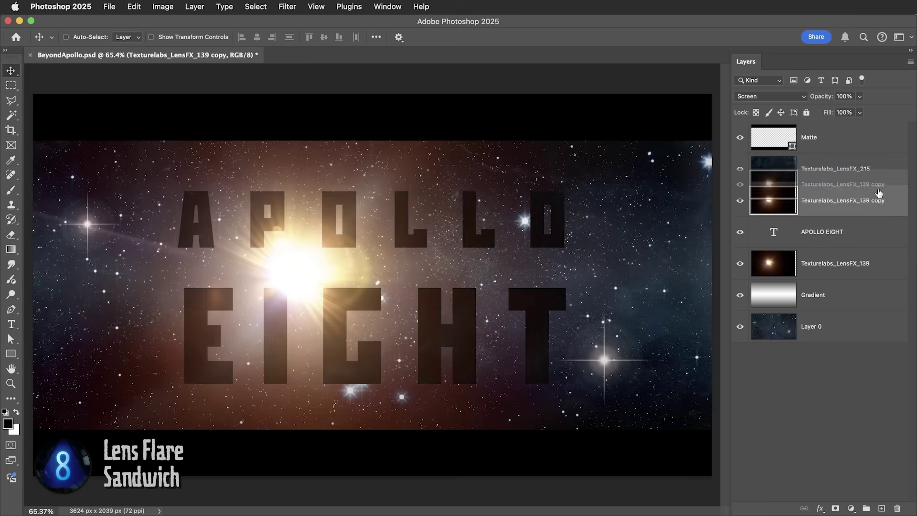
left_click_drag(318, 274, 379, 260)
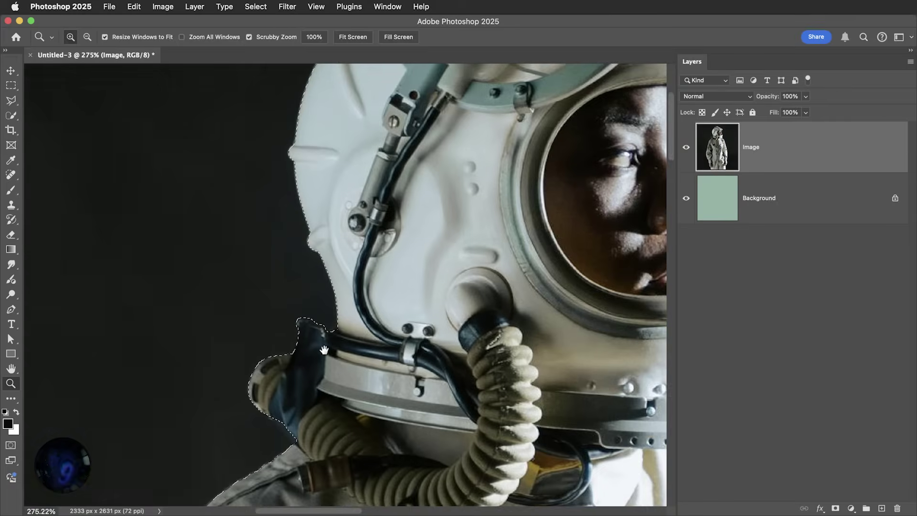
Step: Mask the Image layer with the astronaut selection so the green background replaces the dark backdrop
left_click_drag(324, 350, 143, 343)
key("c")
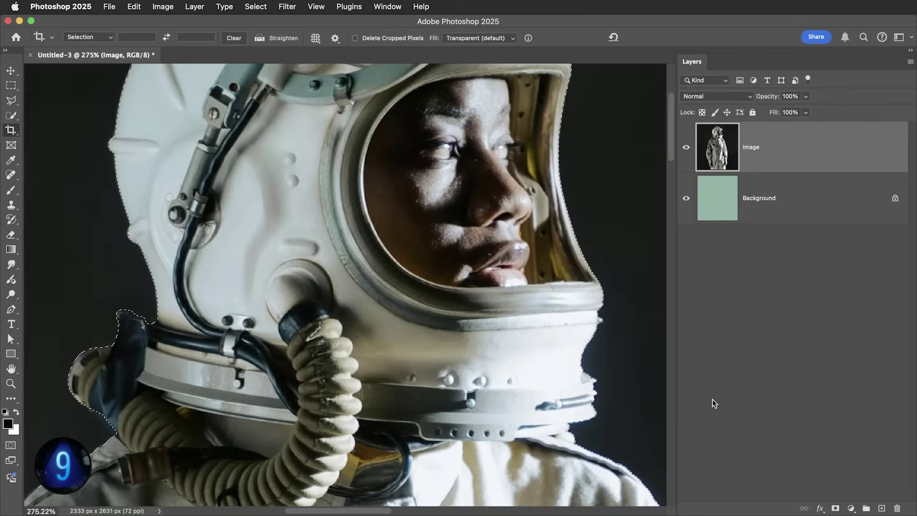
left_click(834, 508)
Step: Try to remove the fringe along the helmet's chin edge by painting black on the Image layer's mask
scroll(501, 297, "right", 3)
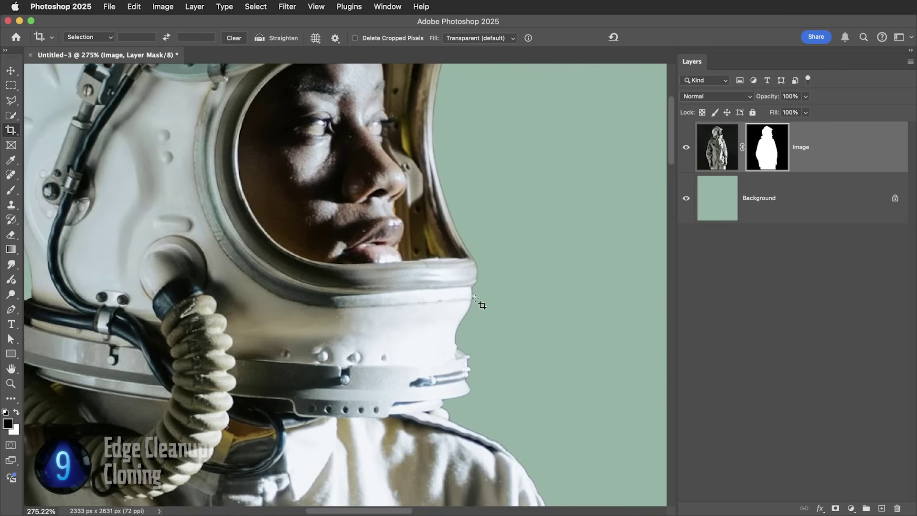
key("z")
left_click_drag(502, 297, 525, 309)
key("v")
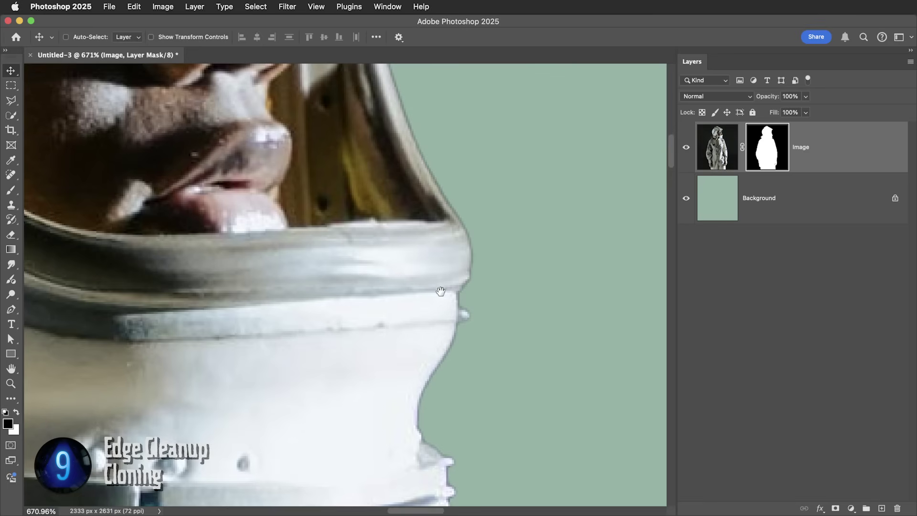
left_click_drag(447, 278, 424, 316)
key("b")
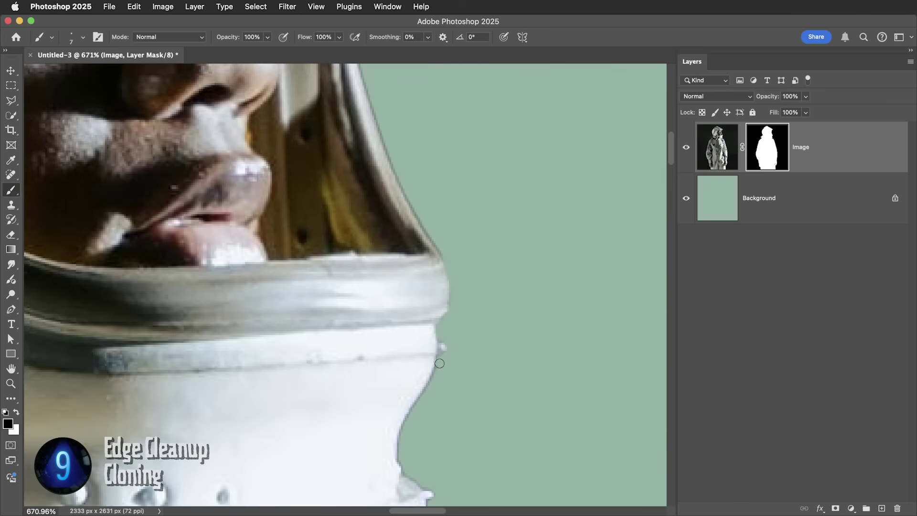
mouse_move(419, 400)
left_mouse_down()
mouse_move(400, 428)
mouse_move(399, 453)
left_mouse_up()
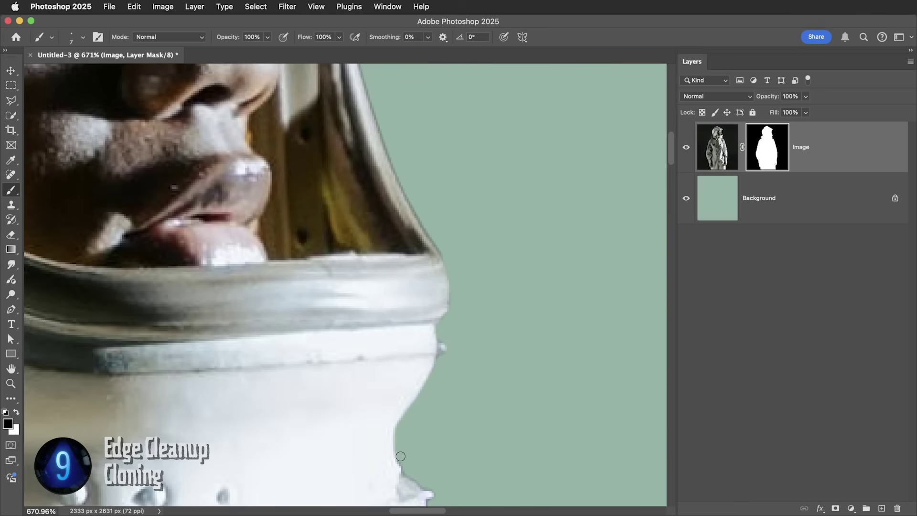
Step: Undo the brush strokes on the Image layer's mask along the helmet edge
key("super+z")
key("super+z")
key("super+z")
key("[")
key("[")
key("v")
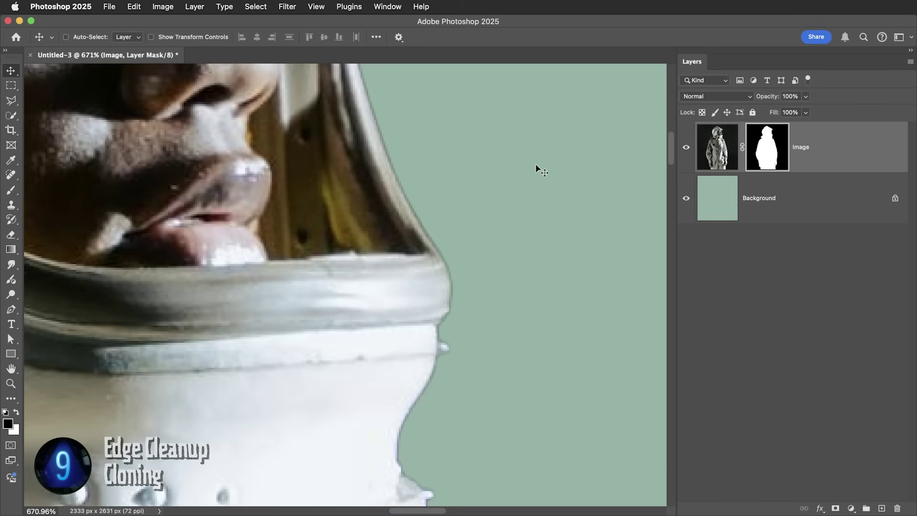
Step: Cover the fringe along the helmet's chin edge and visor brim by cloning inner pixels onto the Image layer with the Clone Stamp
left_click(725, 152)
key("s")
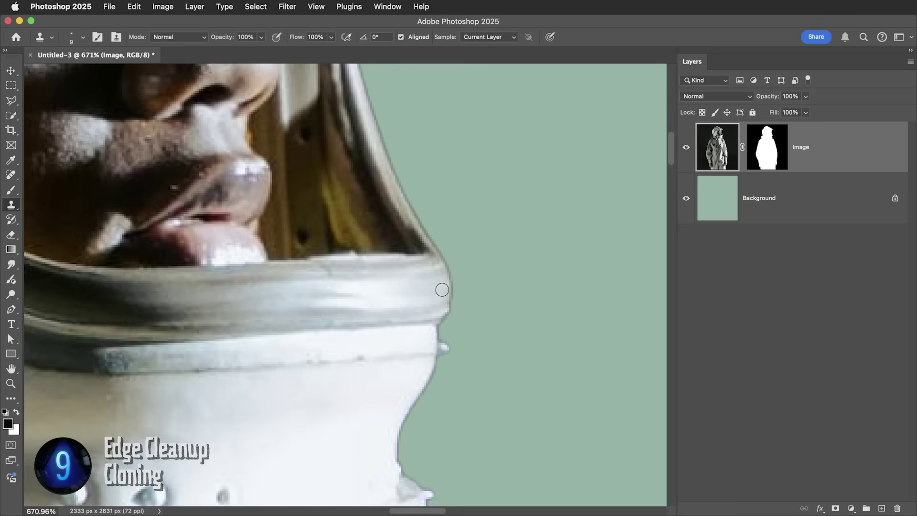
mouse_move(451, 288)
left_mouse_down()
mouse_move(450, 267)
mouse_move(451, 303)
mouse_move(440, 307)
mouse_move(447, 313)
mouse_move(424, 320)
mouse_move(430, 376)
mouse_move(407, 410)
mouse_move(400, 464)
left_mouse_up()
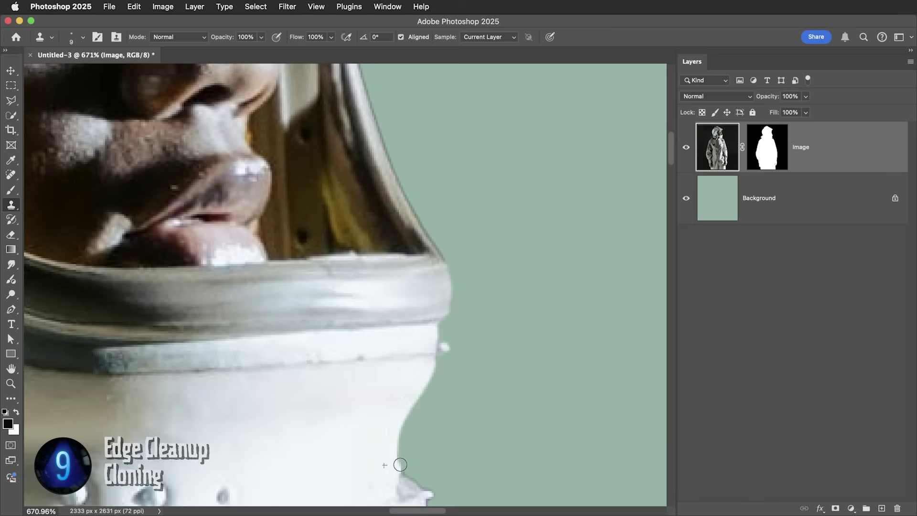
left_click_drag(400, 464, 405, 468)
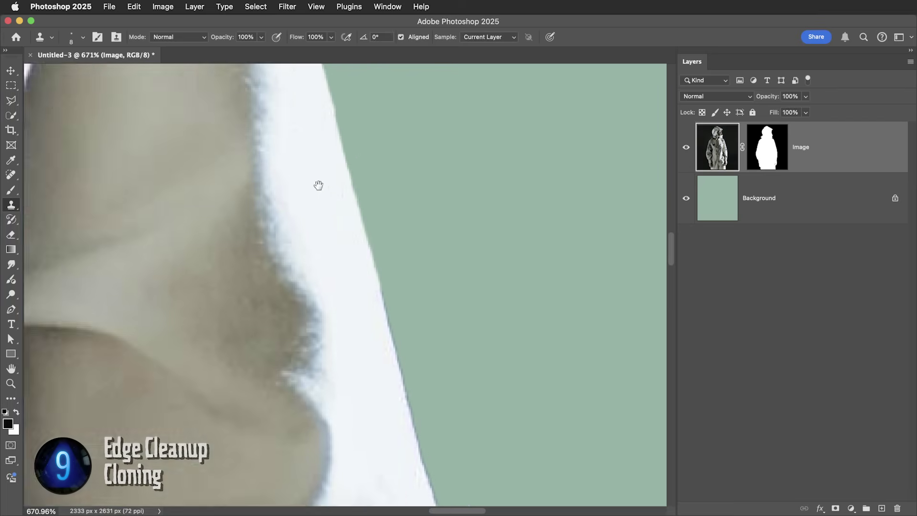
mouse_move(319, 185)
left_mouse_down()
mouse_move(312, 152)
mouse_move(361, 342)
left_mouse_up()
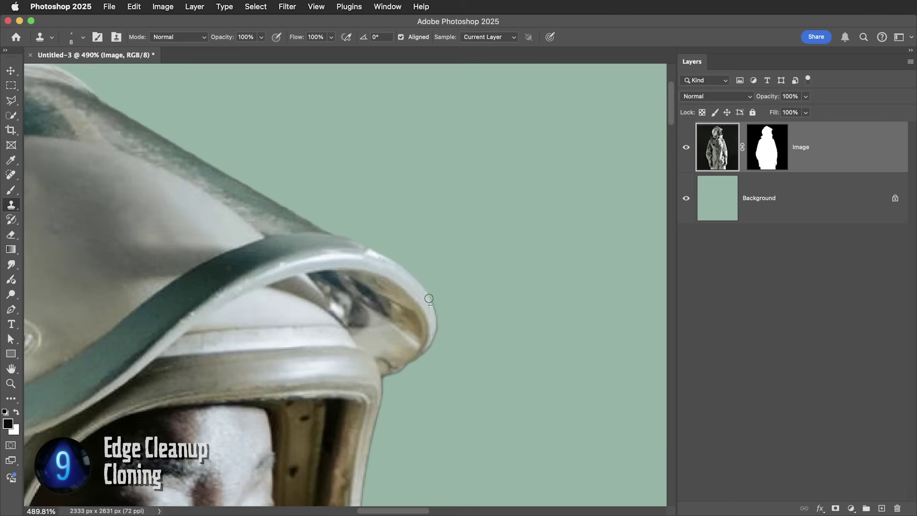
left_click_drag(428, 297, 431, 302)
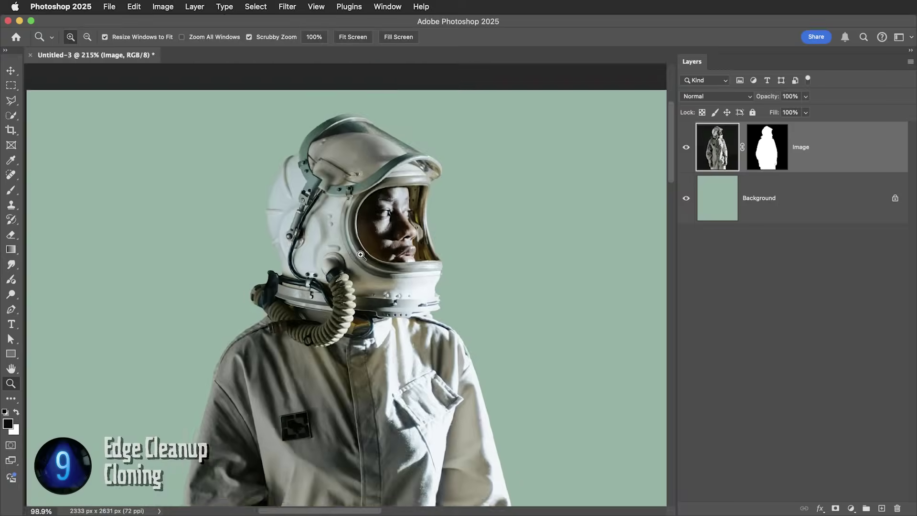
Step: Adjust the color of the Background layer behind the astronaut with Hue/Saturation
left_click(722, 201)
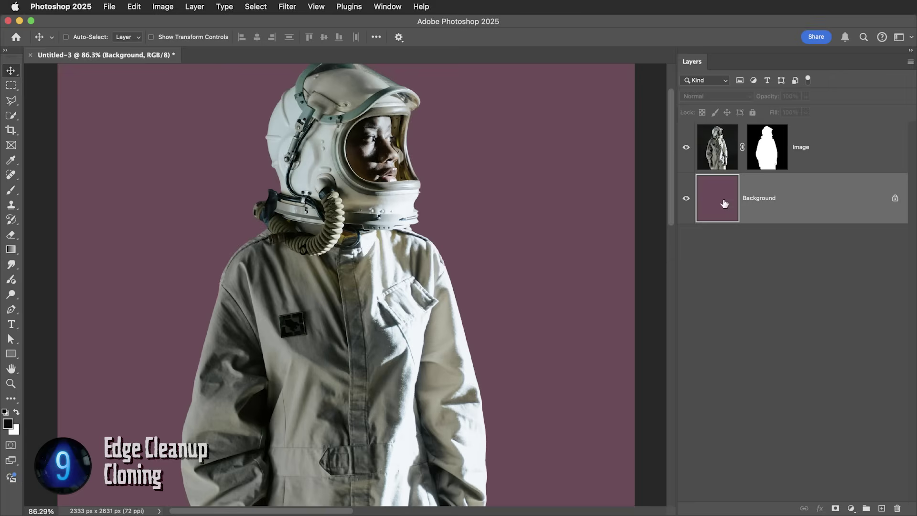
key("super+u")
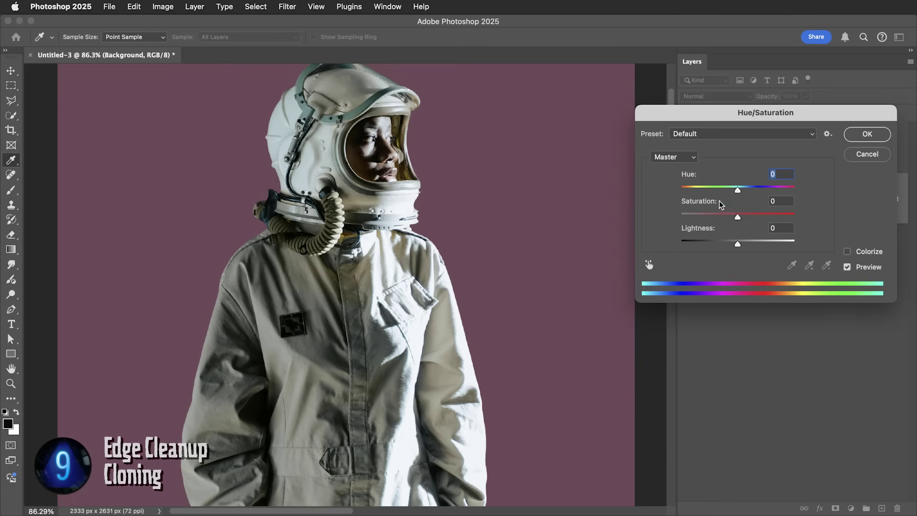
mouse_move(727, 245)
left_mouse_down()
mouse_move(678, 246)
mouse_move(796, 241)
mouse_move(740, 242)
left_mouse_up()
key("Return")
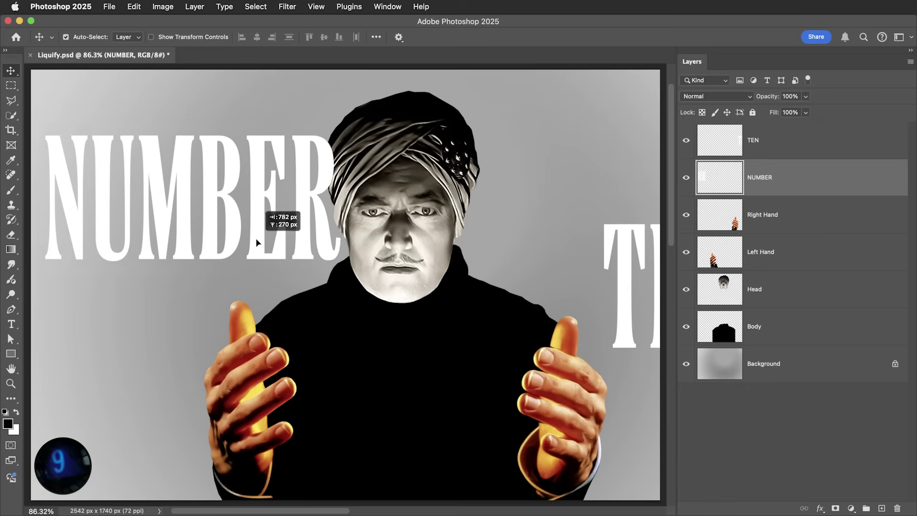
Step: Position the words NUMBER and TEN on either side of the turbaned head and warp TEN with Liquify
left_click_drag(257, 242, 261, 244)
left_click_drag(616, 282, 497, 190)
left_click_drag(331, 248, 318, 246)
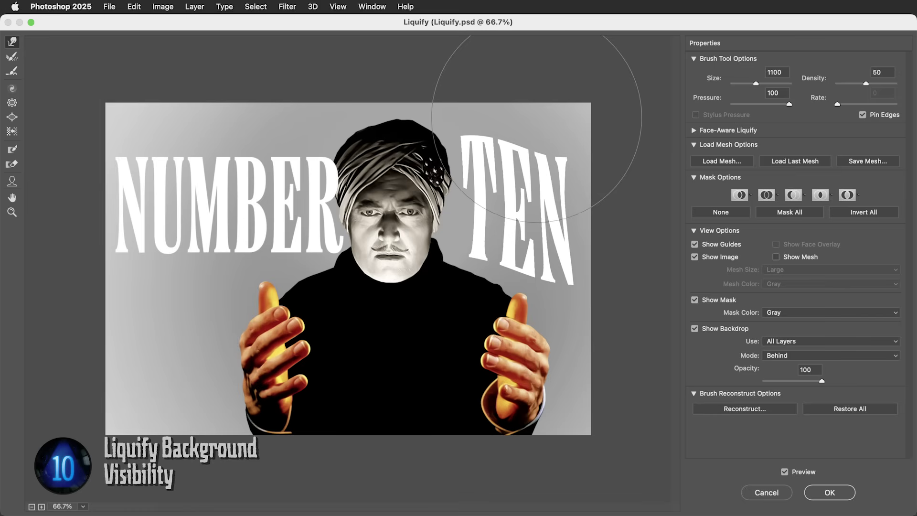
mouse_move(583, 81)
left_mouse_down()
mouse_move(592, 95)
mouse_move(522, 265)
mouse_move(512, 246)
left_mouse_up()
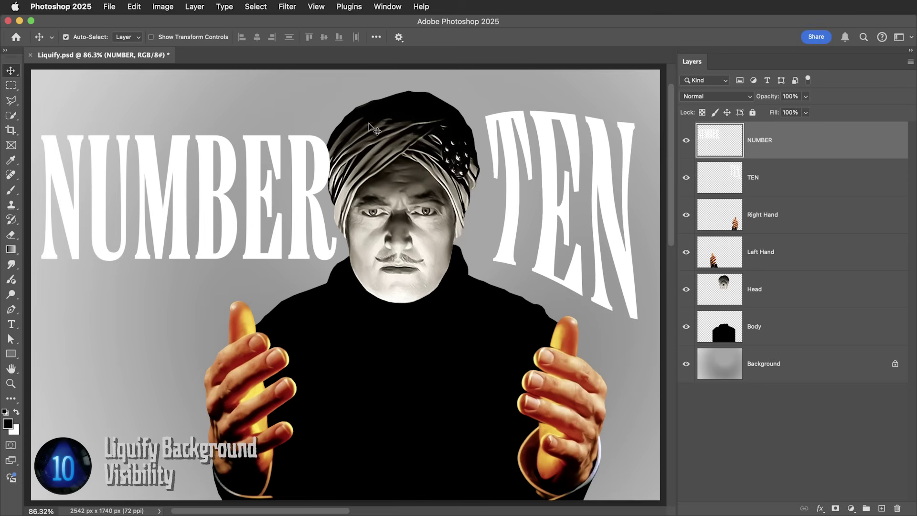
Step: Try bulging the word NUMBER in Liquify with a size 1000 Forward Warp brush
left_click(287, 6)
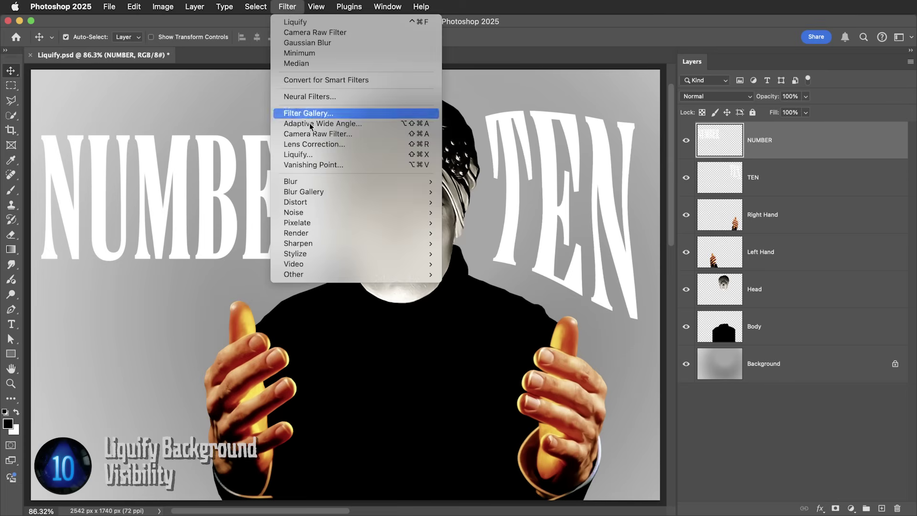
left_click(305, 154)
mouse_move(229, 273)
left_mouse_down()
mouse_move(130, 282)
mouse_move(125, 144)
mouse_move(110, 157)
mouse_move(278, 176)
mouse_move(201, 287)
mouse_move(191, 291)
mouse_move(187, 279)
left_mouse_up()
Step: Switch the Liquify backdrop to Background and other single layers, and return it to All Layers
left_click(867, 343)
left_click(812, 353)
left_click(812, 341)
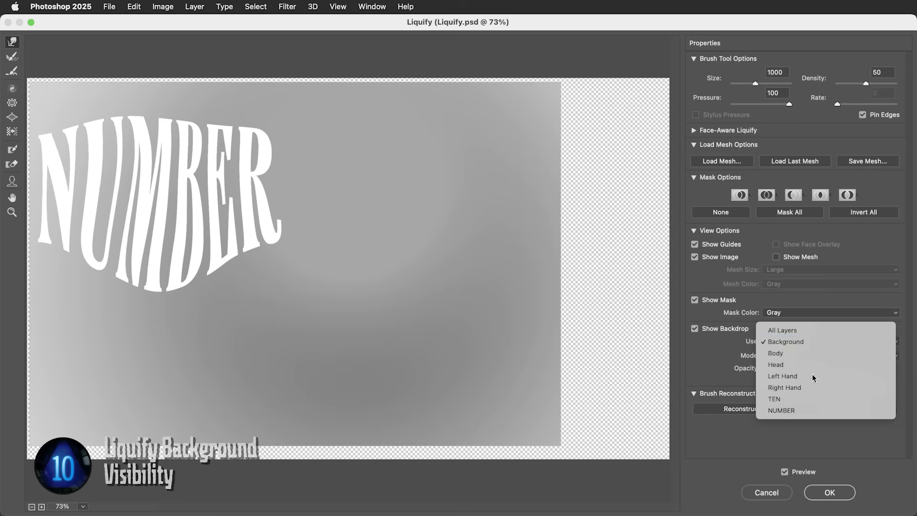
left_click(813, 378)
left_click(787, 341)
left_click(788, 363)
left_click(787, 341)
left_click(790, 271)
Step: Set the Liquify backdrop opacity to 47, try warping NUMBER further, and cancel the filter
left_click(802, 380)
left_click_drag(801, 381, 791, 380)
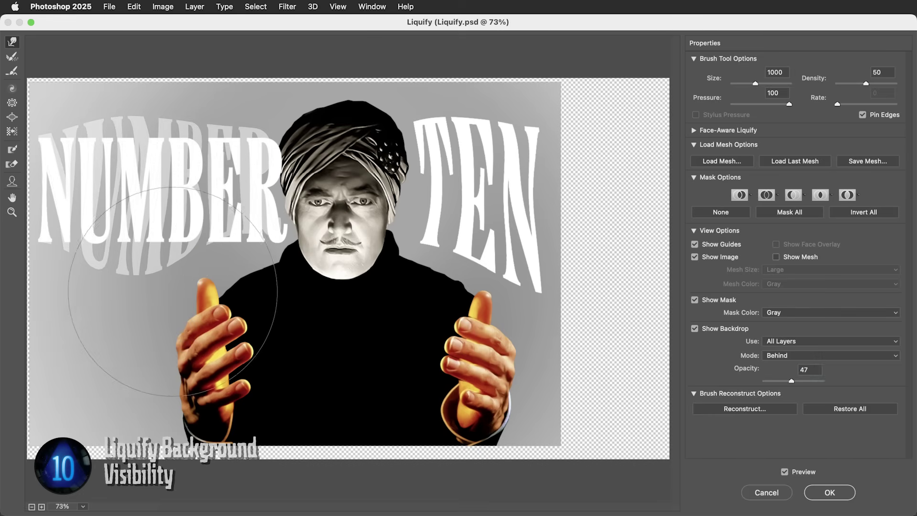
left_click_drag(177, 290, 203, 303)
left_click(774, 493)
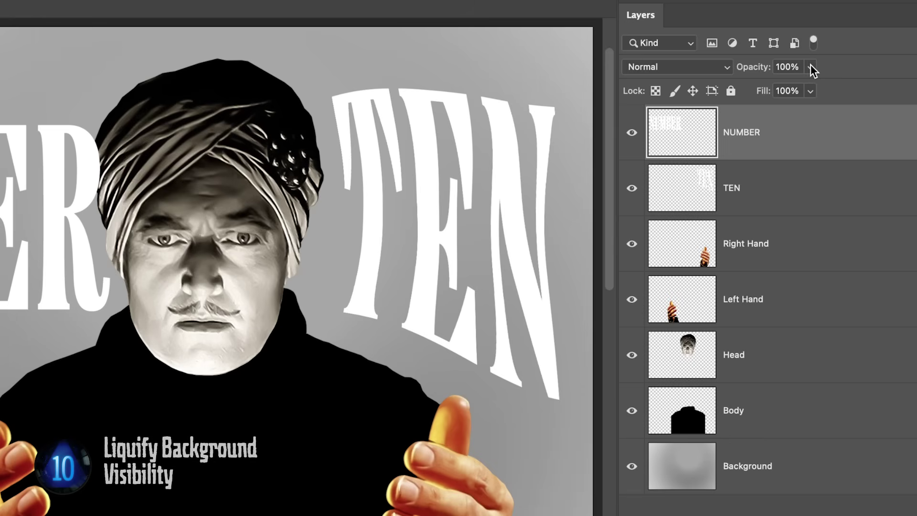
Step: Set the NUMBER layer's opacity to 0%
left_click(806, 97)
left_click_drag(805, 110, 694, 107)
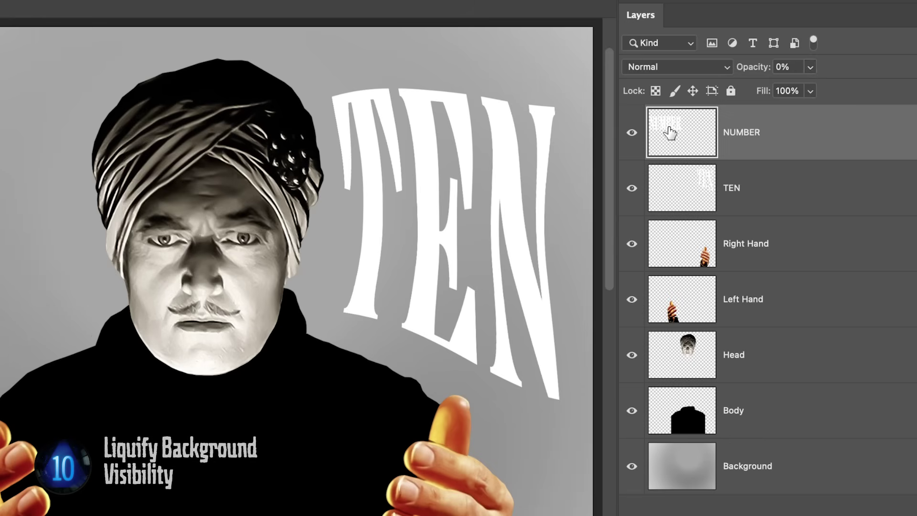
left_click(667, 131)
Step: Open the NUMBER layer in Liquify and set the All Layers backdrop opacity to 100
left_click(287, 6)
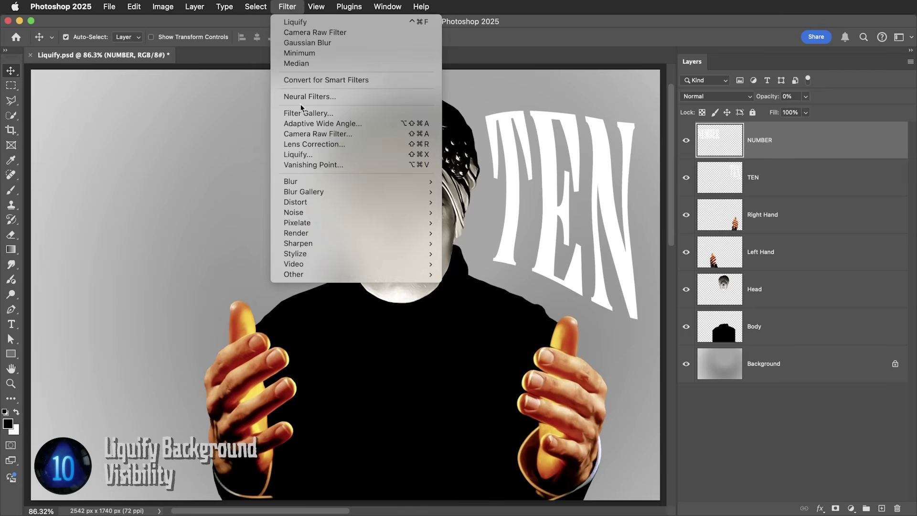
left_click(303, 155)
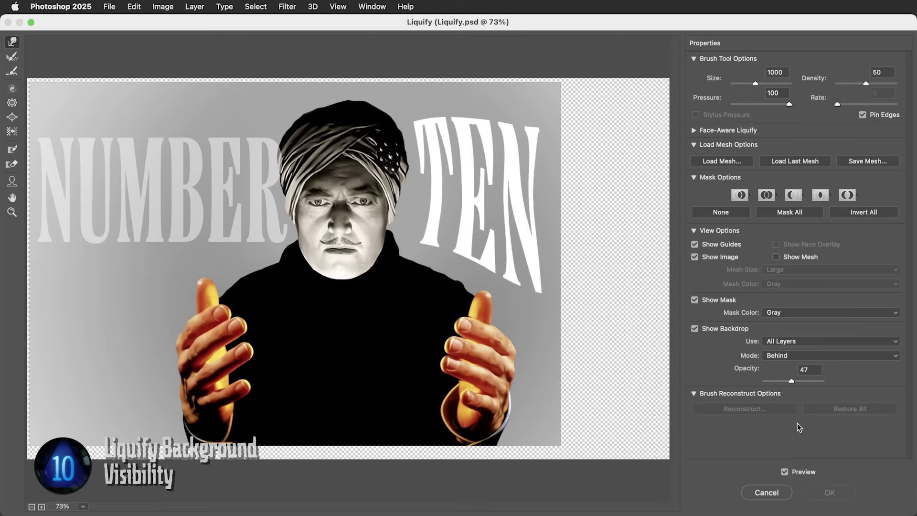
left_click_drag(808, 382, 878, 387)
Step: Warp the word NUMBER with large and smaller Forward Warp strokes, undo the last strokes, and apply Liquify
mouse_move(279, 275)
left_mouse_down()
mouse_move(238, 260)
mouse_move(206, 265)
mouse_move(190, 294)
mouse_move(161, 262)
mouse_move(160, 284)
mouse_move(120, 258)
mouse_move(120, 274)
mouse_move(268, 211)
mouse_move(84, 283)
left_mouse_up()
key("bracketleft")
key("bracketleft")
key("bracketleft")
left_click_drag(321, 179, 303, 180)
key("super+z")
key("super+z")
left_click(826, 493)
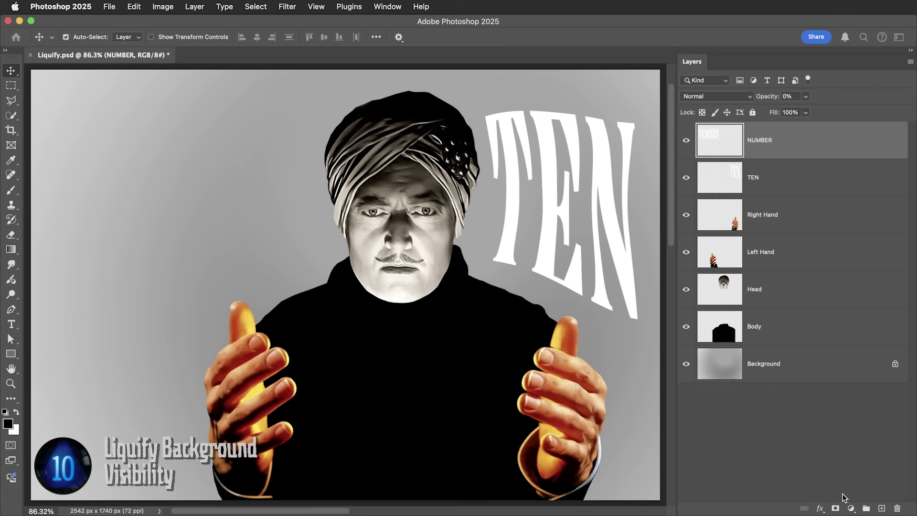
Step: Restore the NUMBER layer's opacity to 100%
left_click(806, 97)
left_click_drag(804, 111, 894, 123)
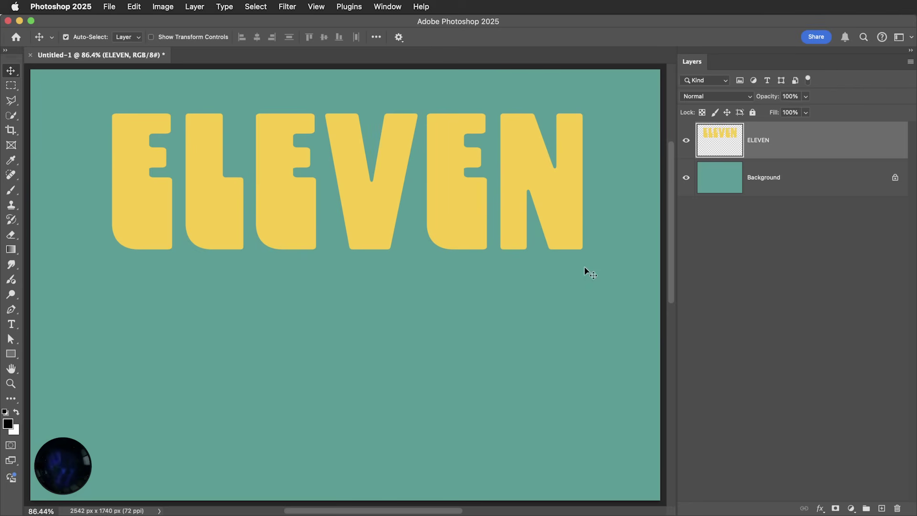
Step: Set the ELEVEN layer's opacity to 0% and open it in Liquify
left_click(805, 96)
left_click_drag(806, 110, 353, 132)
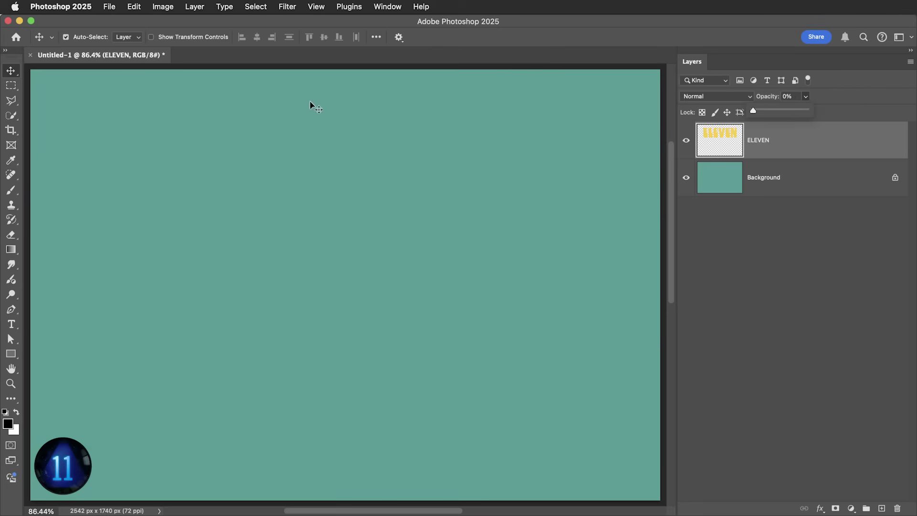
left_click(287, 7)
left_click(330, 152)
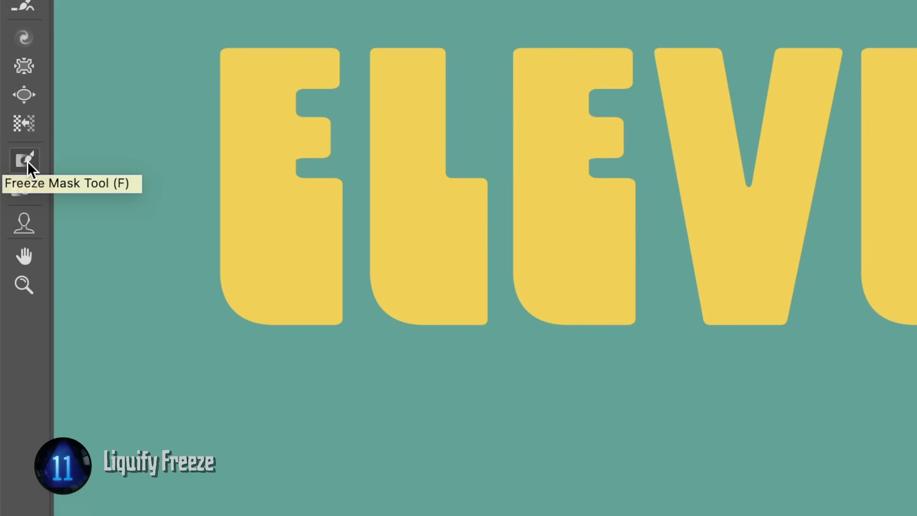
Step: Freeze the upper two thirds of the word ELEVEN with a size 400 Freeze Mask brush
left_click(13, 152)
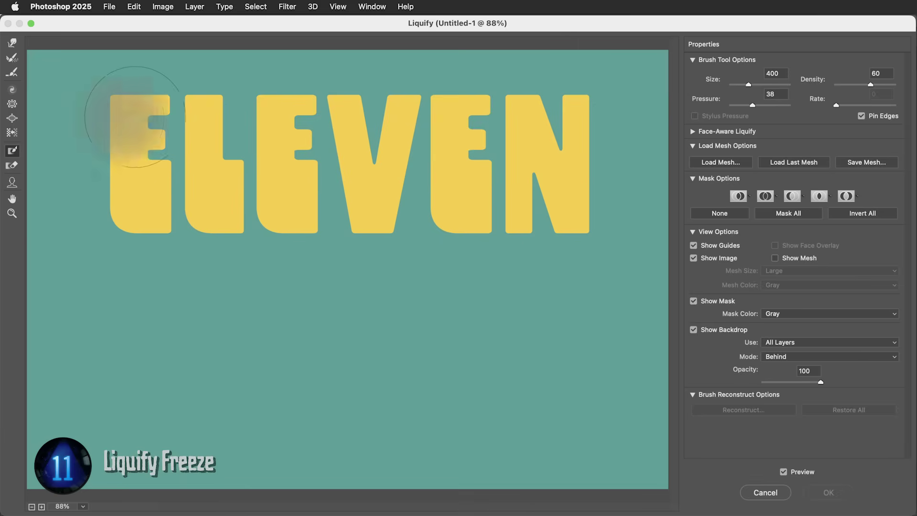
mouse_move(245, 63)
left_mouse_down()
mouse_move(916, 85)
mouse_move(916, 146)
mouse_move(294, 134)
left_mouse_up()
mouse_move(147, 137)
left_mouse_down()
mouse_move(125, 165)
mouse_move(378, 177)
mouse_move(616, 162)
left_mouse_up()
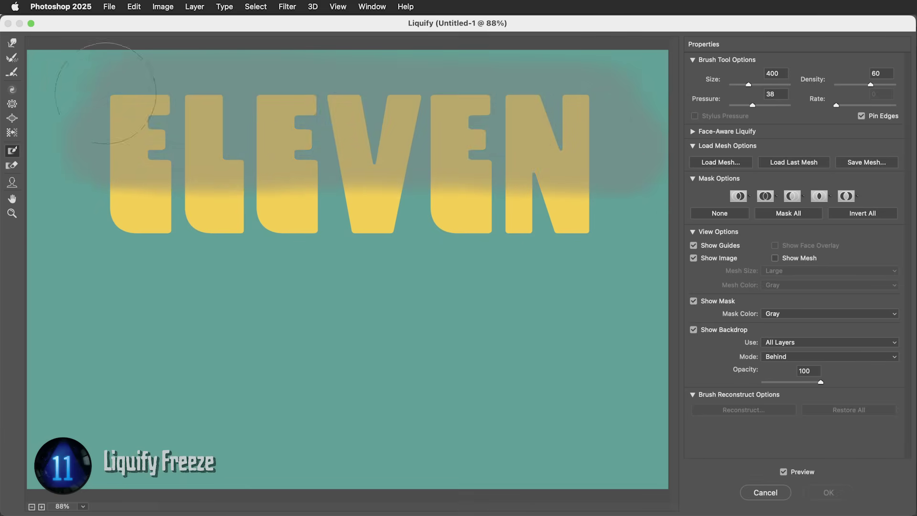
Step: Stretch the unfrozen lower ends of the ELEVEN letters down the canvas with a greatly enlarged Forward Warp brush
left_click(12, 43)
key("bracketright")
key("bracketright")
key("bracketright")
key("bracketright")
key("bracketright")
key("bracketright")
key("bracketright")
key("bracketright")
key("bracketright")
key("bracketright")
key("bracketright")
key("bracketright")
key("super+minus")
left_click_drag(234, 210, 238, 324)
mouse_move(240, 240)
left_mouse_down()
mouse_move(274, 280)
mouse_move(547, 252)
mouse_move(581, 373)
mouse_move(67, 439)
mouse_move(101, 426)
mouse_move(260, 407)
mouse_move(307, 247)
left_mouse_up()
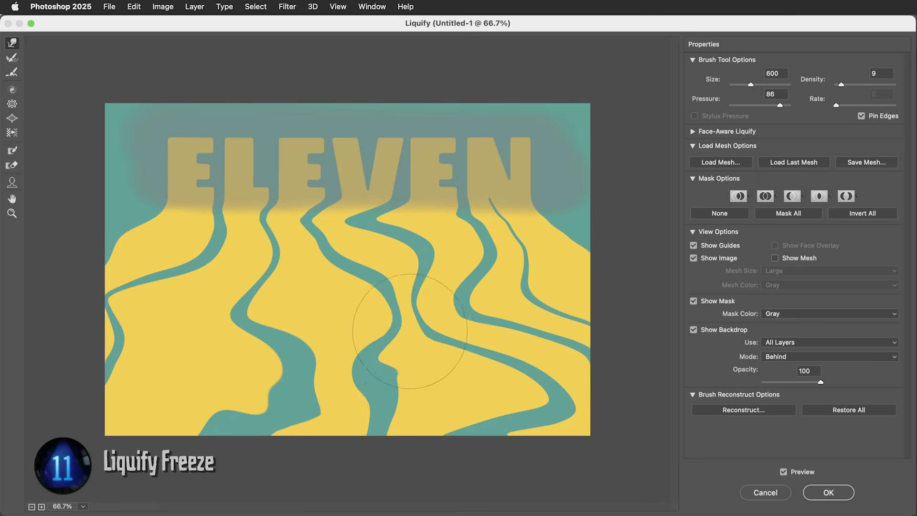
Step: Ripple the stretched yellow letter ends with Forward Warp brushes from size 600 down to 200 and apply Liquify
mouse_move(410, 332)
left_mouse_down()
mouse_move(440, 336)
mouse_move(502, 378)
left_mouse_up()
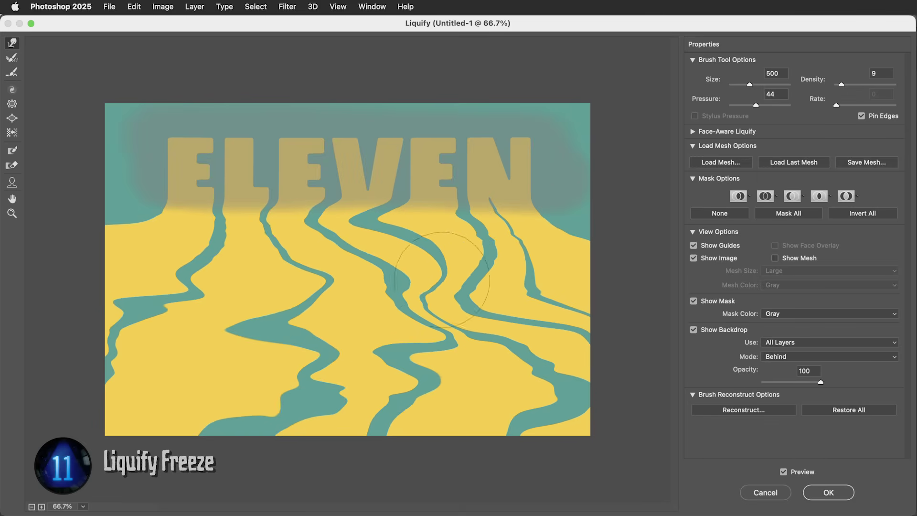
left_click_drag(396, 277, 424, 285)
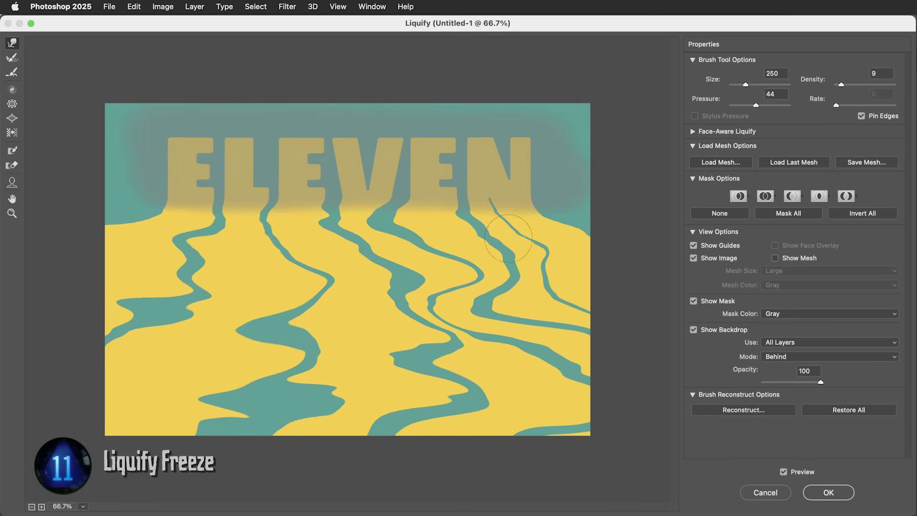
left_click_drag(522, 229, 542, 234)
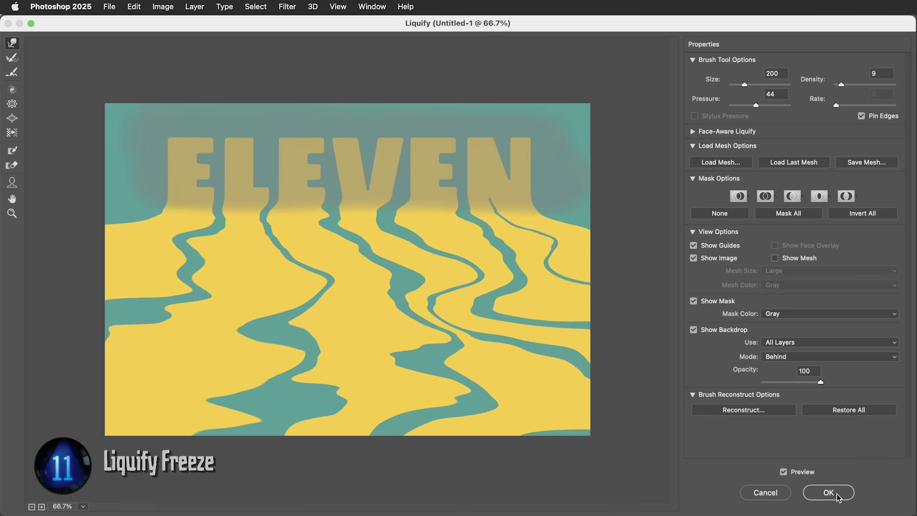
left_click(828, 492)
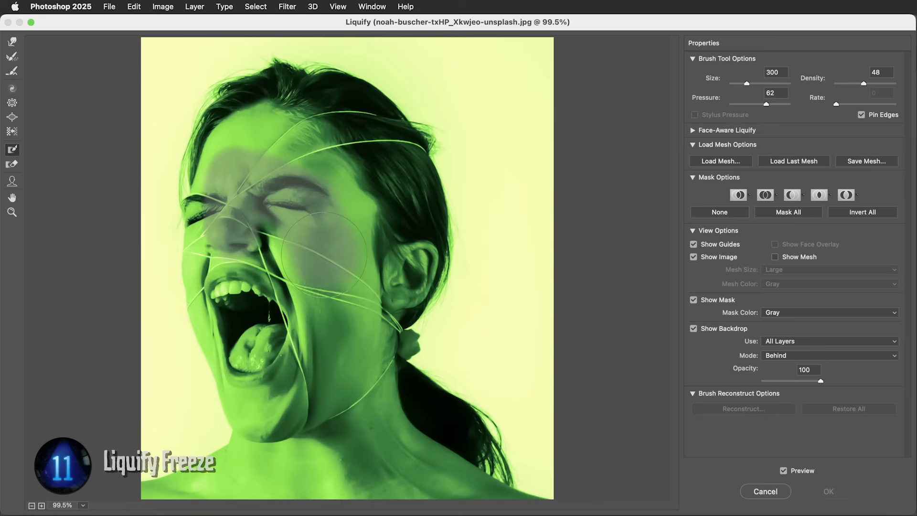
Step: Freeze the screaming face in Liquify and swirl the surrounding hair and background with a size 700 Forward Warp brush
mouse_move(324, 255)
left_mouse_down()
mouse_move(304, 234)
mouse_move(293, 249)
mouse_move(277, 179)
mouse_move(249, 157)
left_mouse_up()
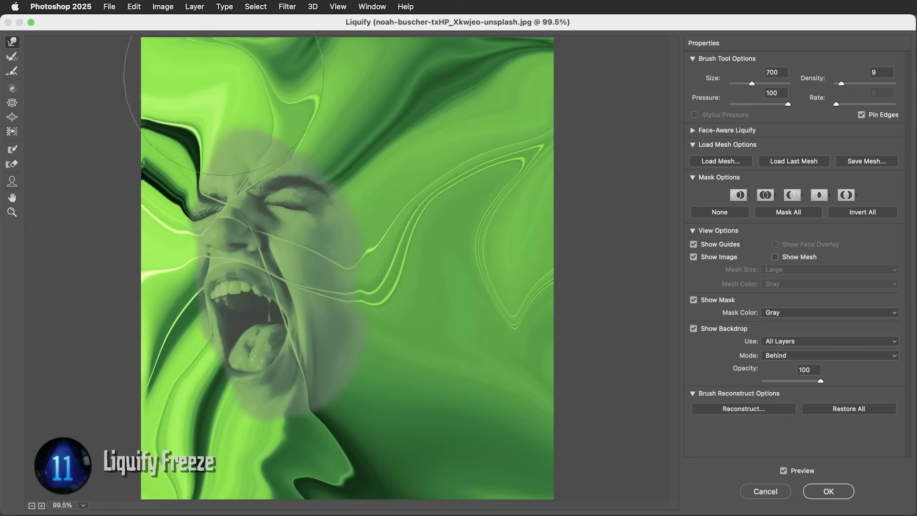
mouse_move(172, 143)
left_mouse_down()
mouse_move(187, 122)
mouse_move(163, 112)
mouse_move(202, 117)
left_mouse_up()
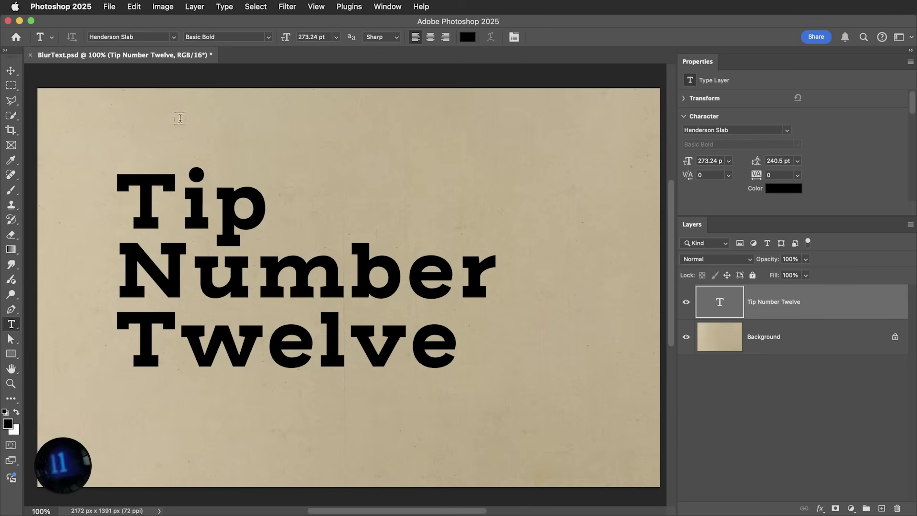
Step: Replace the Tip Number Twelve text with BLUR LAYER STYLE, one word per line
left_click(174, 210)
key("super+a")
type("BLUR")
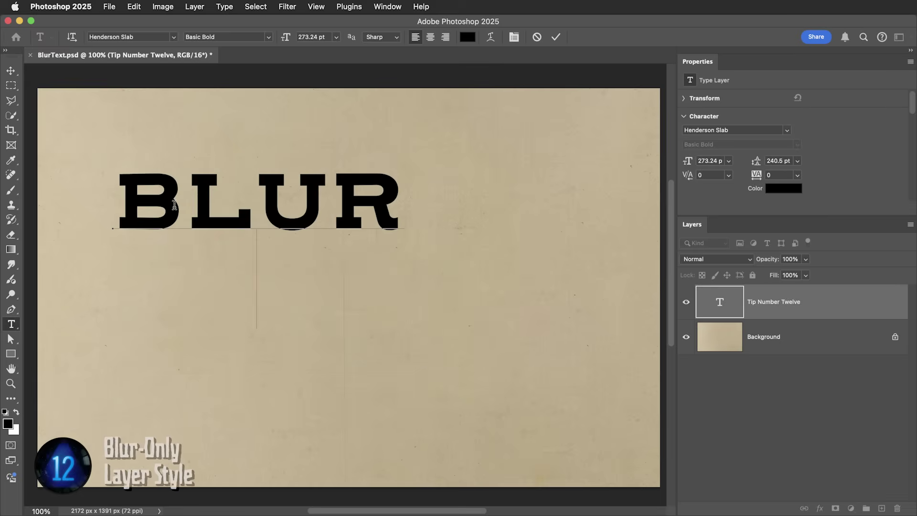
key("Return")
type("LAYER")
key("Return")
type("STY")
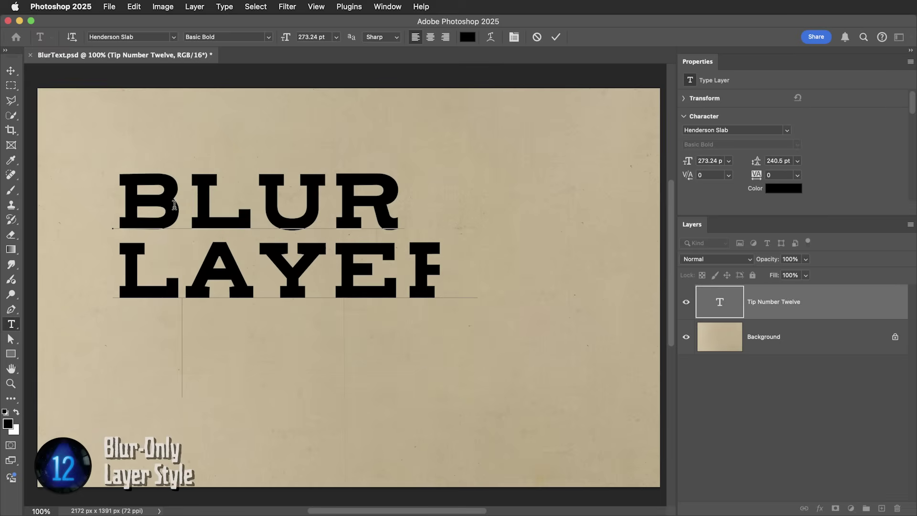
type("LE")
key("Escape")
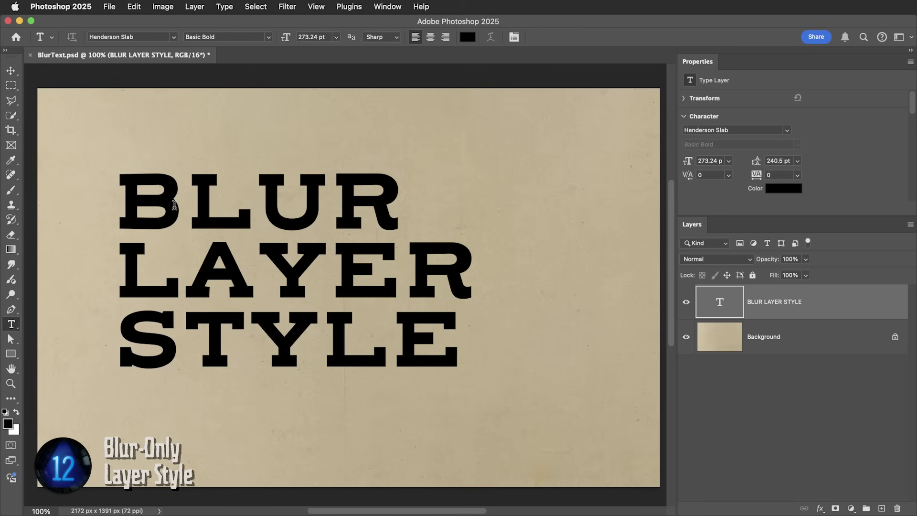
Step: Open the BLUR LAYER STYLE text layer's style settings and add a black Drop Shadow
key("v")
double_click(868, 315)
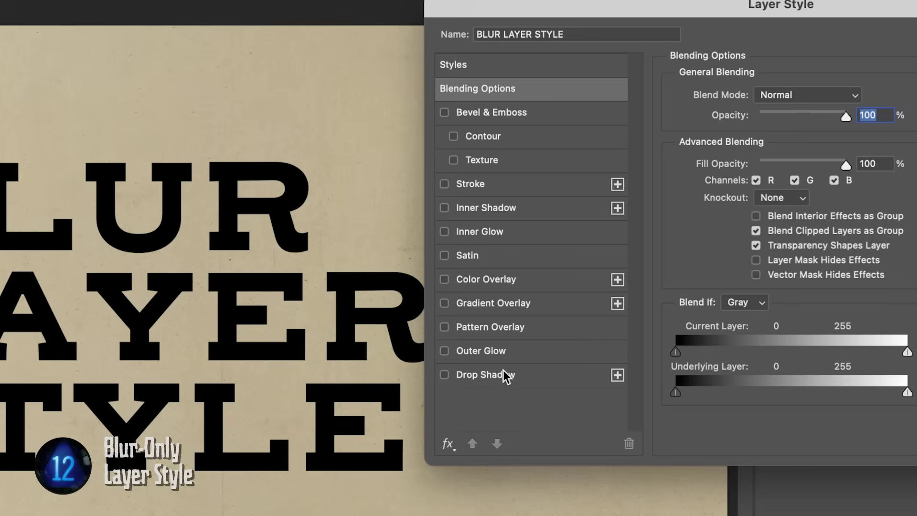
left_click(518, 311)
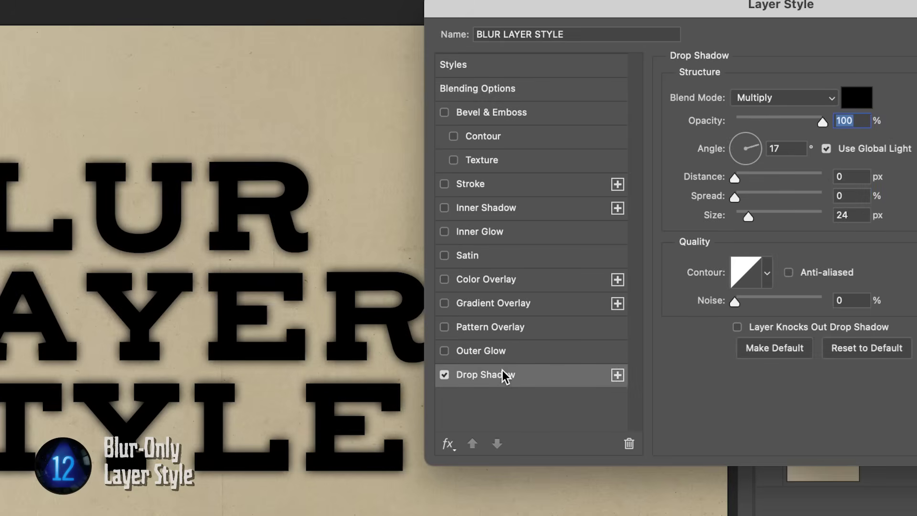
Step: Try an Outer Glow and an Inner Glow on the text, and turn off both glows and the Drop Shadow
left_click(495, 350)
left_click(500, 234)
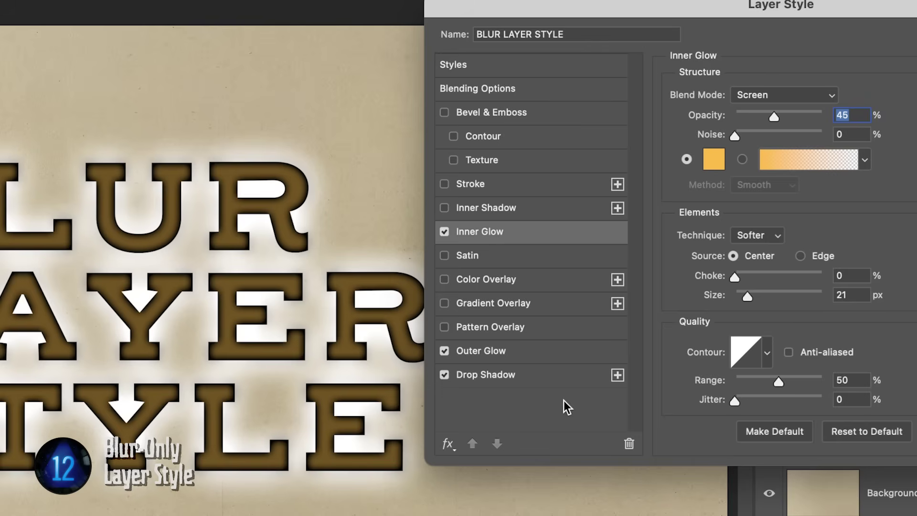
left_click(446, 373)
left_click(445, 350)
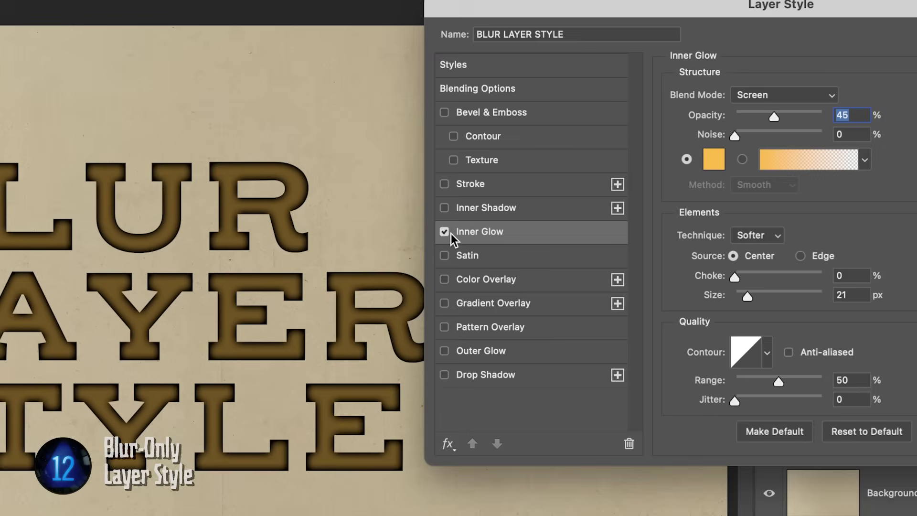
left_click(445, 232)
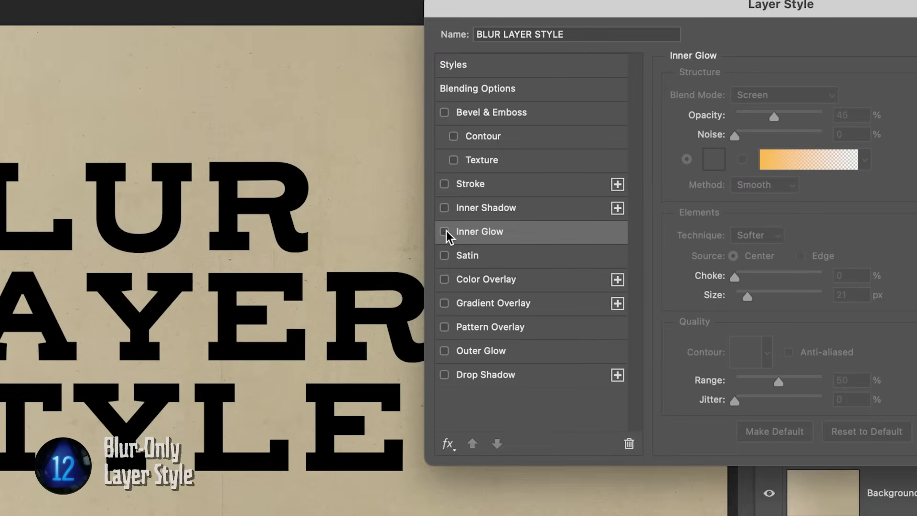
Step: Turn the text's Drop Shadow back on, set Fill Opacity to 0%, and disable Layer Knocks Out Drop Shadow
left_click(475, 378)
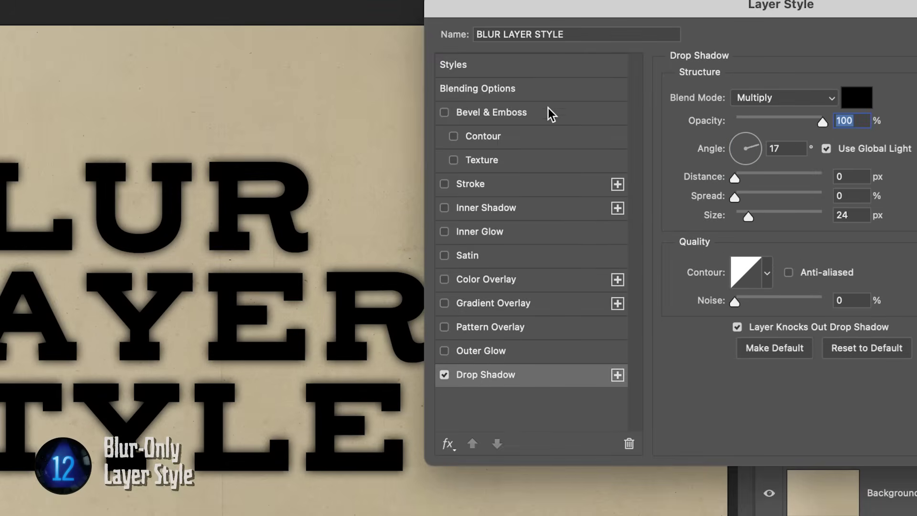
left_click(522, 91)
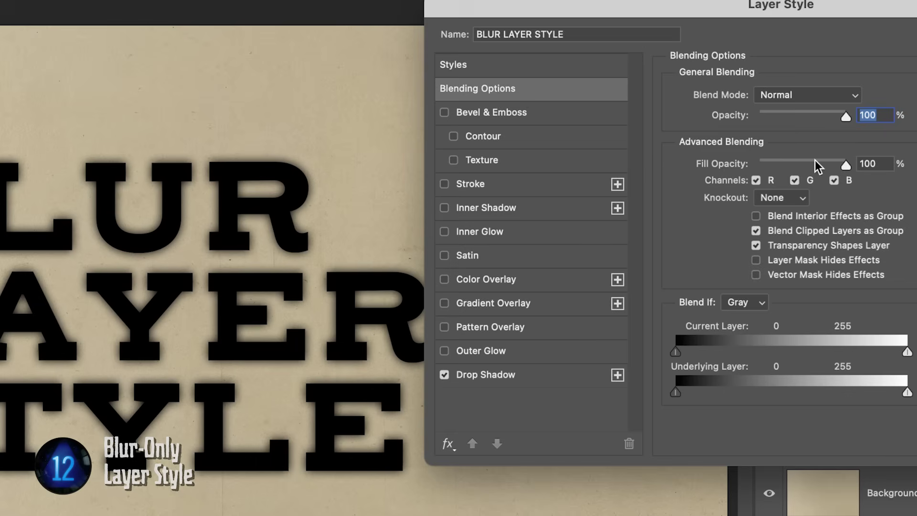
left_click_drag(814, 162, 715, 164)
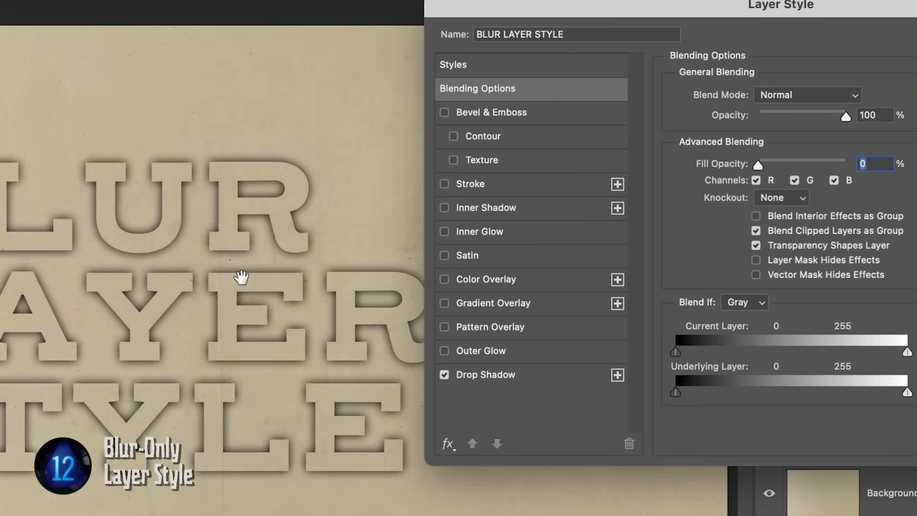
left_click(492, 375)
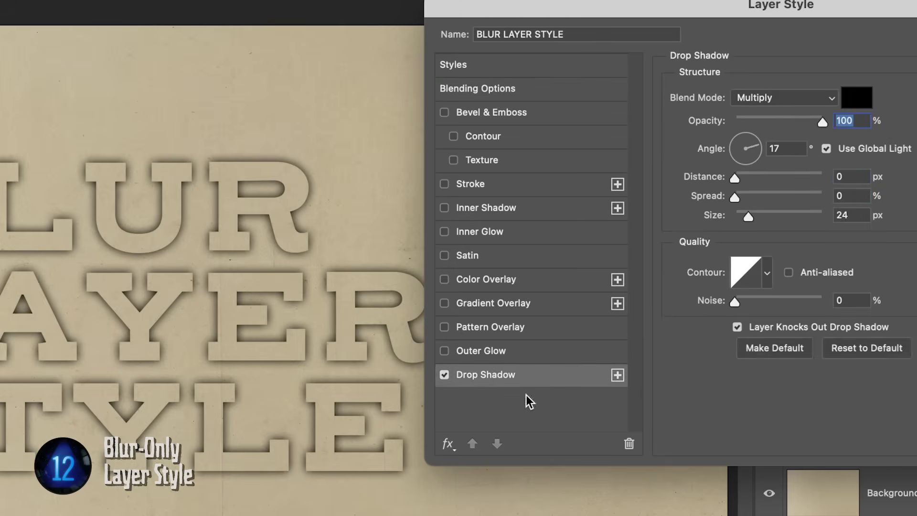
left_click(736, 327)
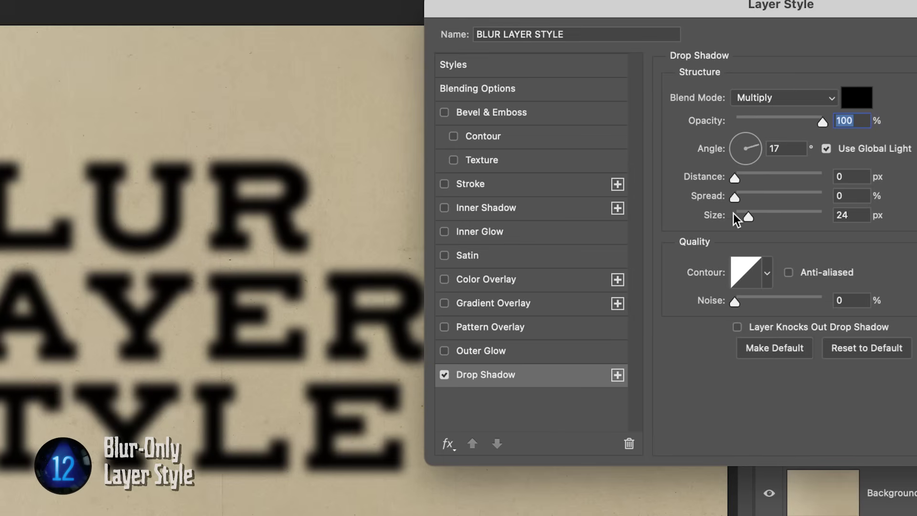
Step: Set the Drop Shadow's blend mode to Color Burn and its size to 40 px, and apply the layer style
mouse_move(747, 213)
left_mouse_down()
mouse_move(772, 214)
mouse_move(735, 217)
mouse_move(757, 214)
mouse_move(748, 215)
left_mouse_up()
left_click(773, 97)
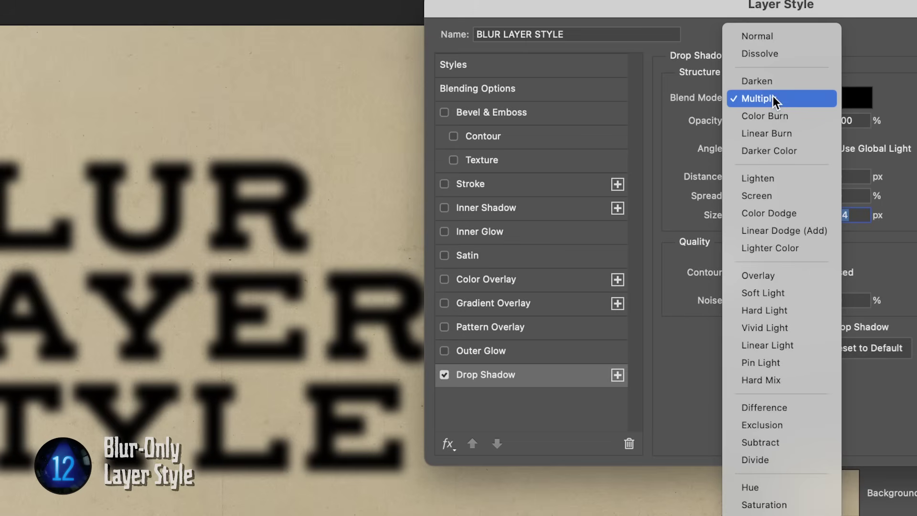
left_click(753, 116)
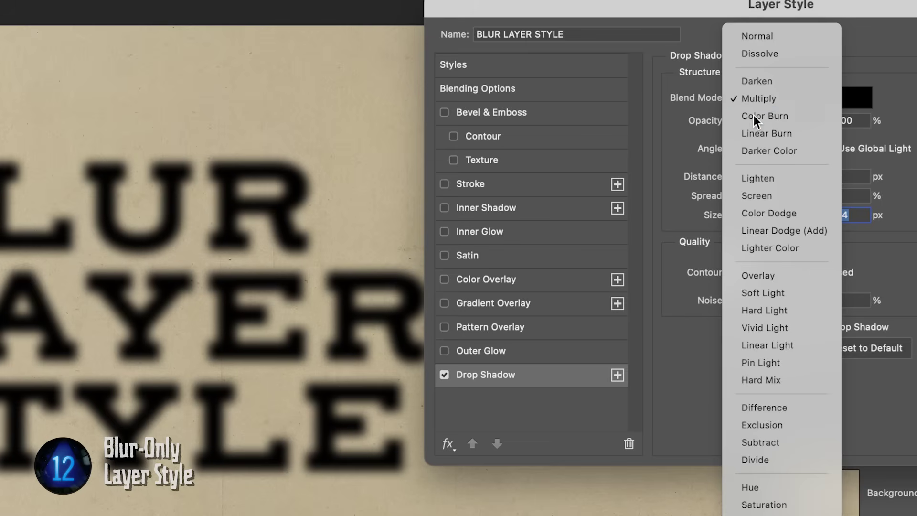
mouse_move(745, 216)
left_mouse_down()
mouse_move(759, 215)
mouse_move(740, 216)
mouse_move(752, 216)
left_mouse_up()
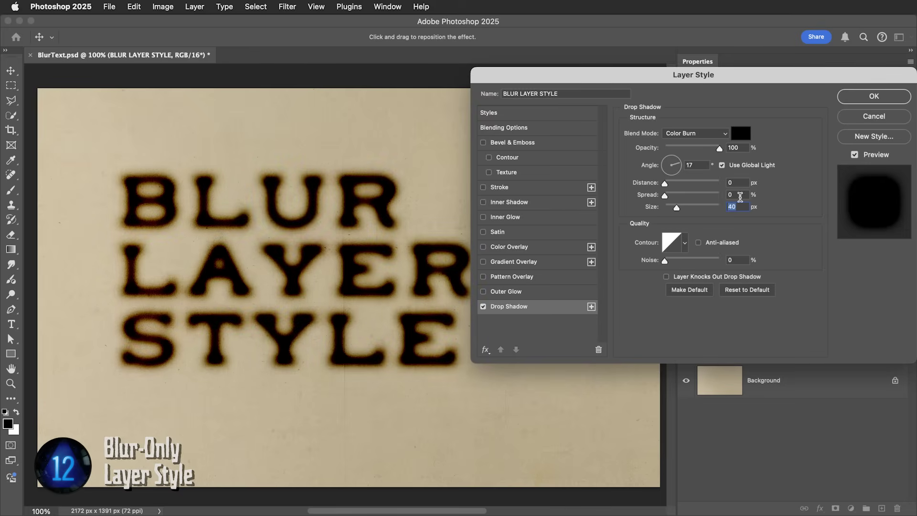
left_click(874, 96)
Step: Change the blurred text's font to Boomer Tantrum and replace its wording with WITH and LIVE TEXT on two lines
left_click(748, 133)
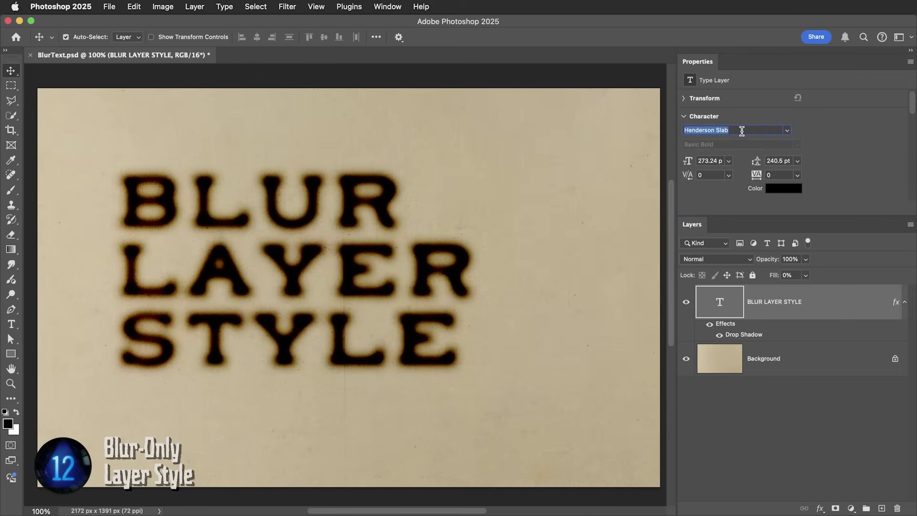
key("Up")
key("Up")
key("Up")
type("H")
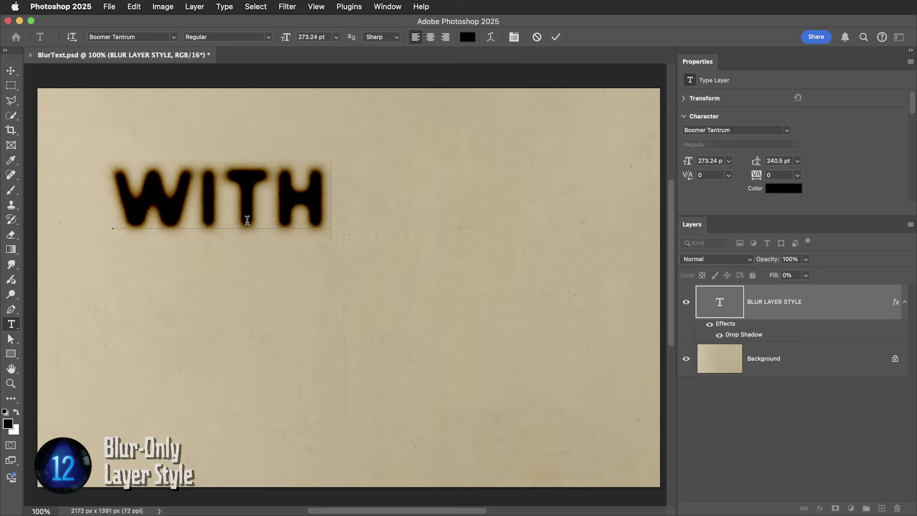
key("Return")
type("LIVE TEXT")
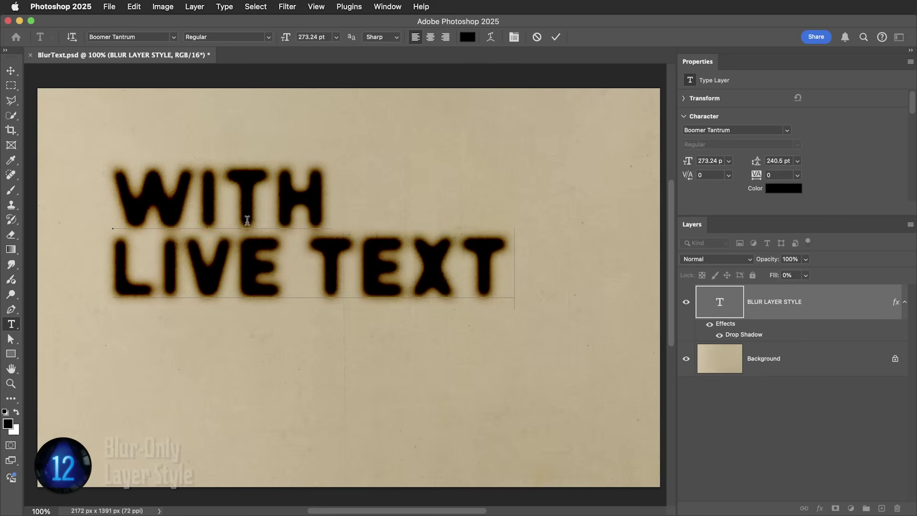
key("ctrl+Return")
key("v")
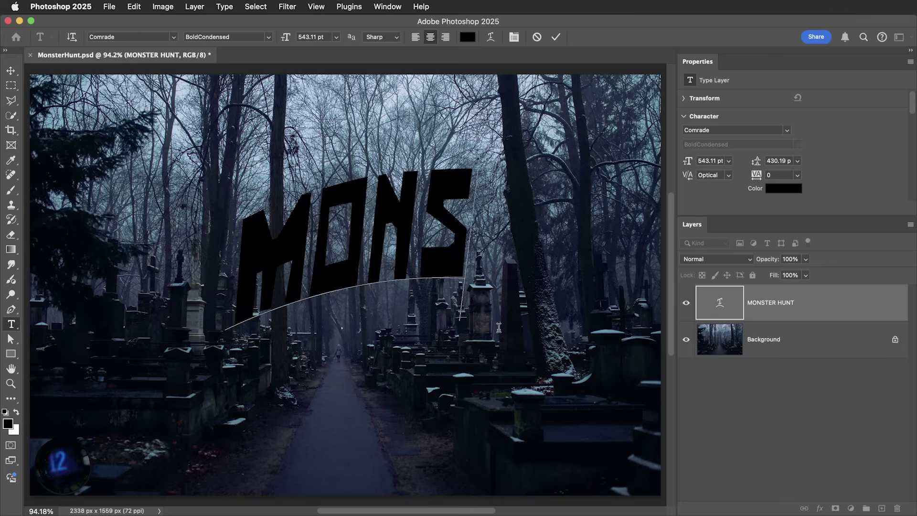
Step: Complete the warped text over the graveyard photo so it reads MONSTER HUNT on two lines
type("TER")
key("Return")
type("HUNT")
key("ctrl+Return")
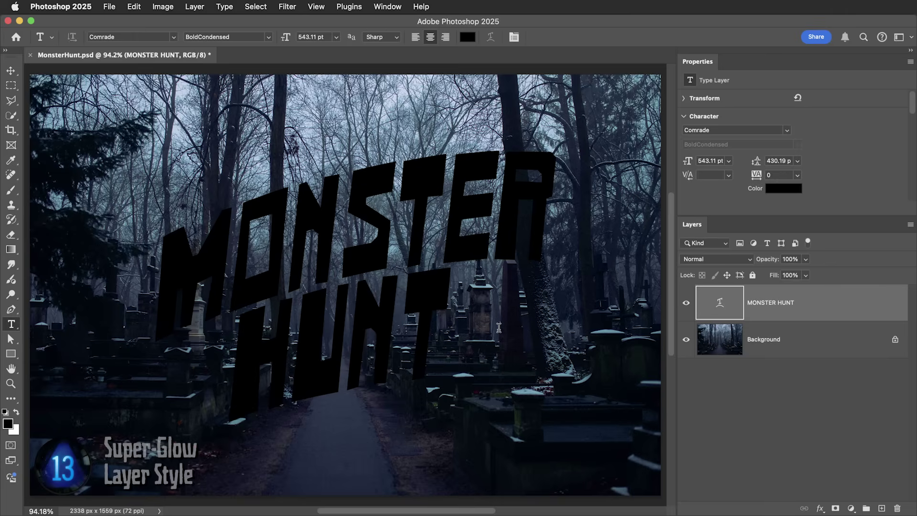
Step: Open the MONSTER HUNT layer's style settings, enable a Drop Shadow, set Fill Opacity to 0% and the shadow size to 10 px
key("h")
double_click(807, 305)
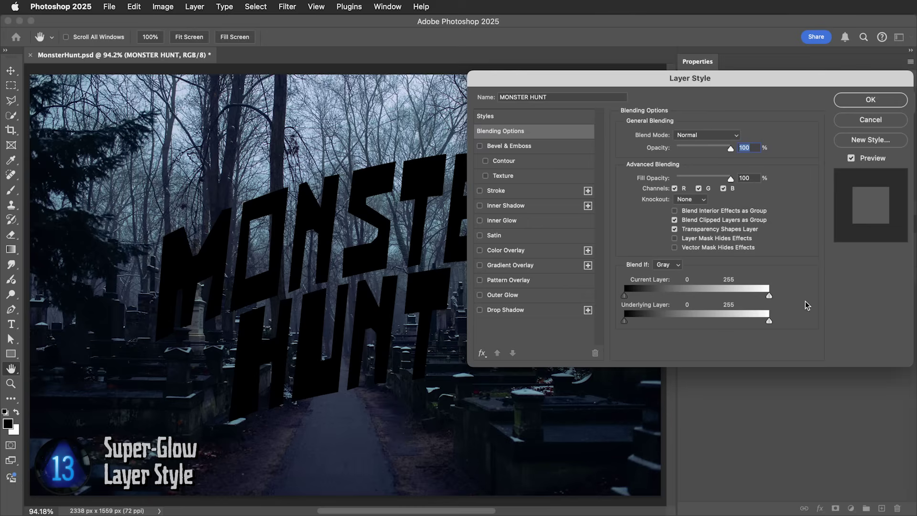
left_click(540, 311)
left_click(553, 137)
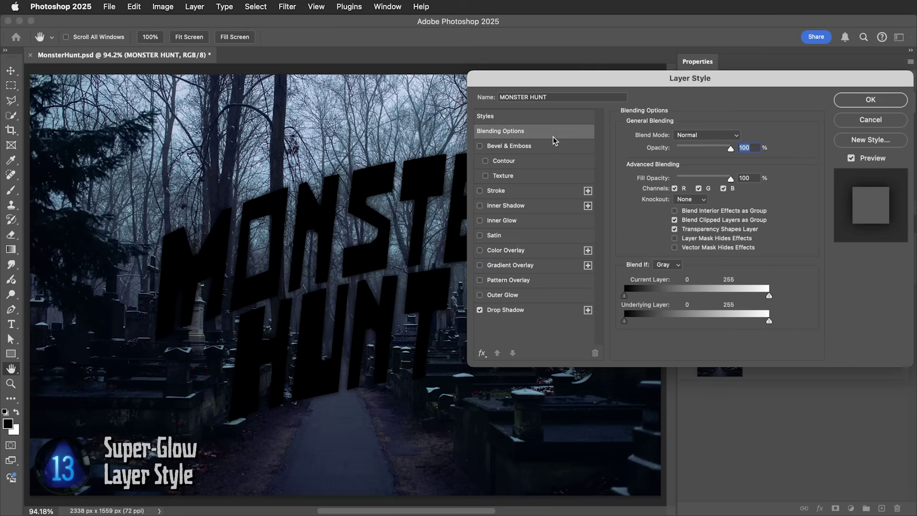
left_click(677, 177)
left_click(548, 311)
left_click_drag(670, 211, 667, 213)
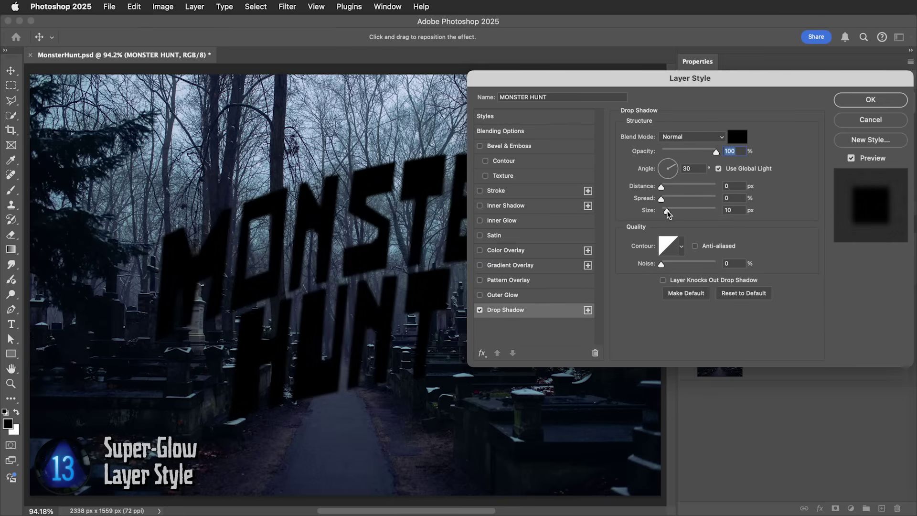
Step: Give the Drop Shadow the light cyan color #47fdff, Linear Dodge (Add) blending and 25% opacity
left_click(818, 87)
left_click_drag(745, 330, 751, 273)
key("Return")
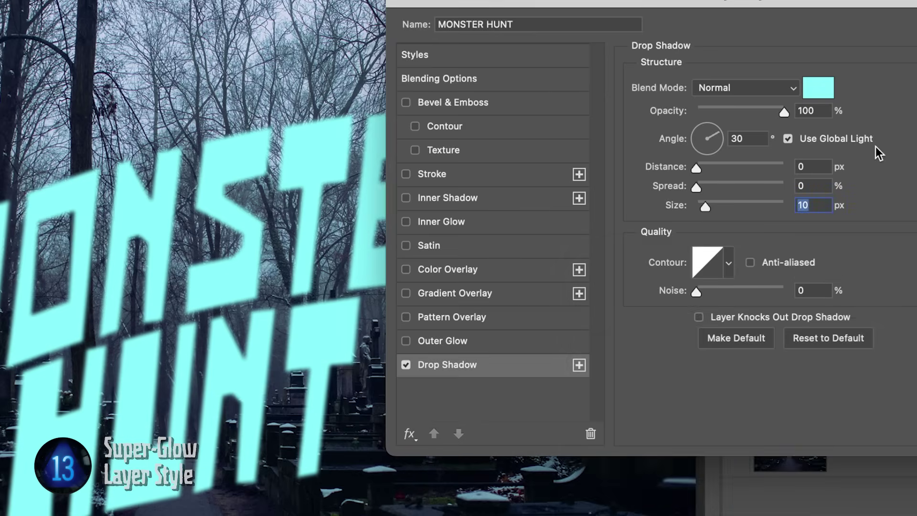
left_click(759, 88)
left_click(778, 282)
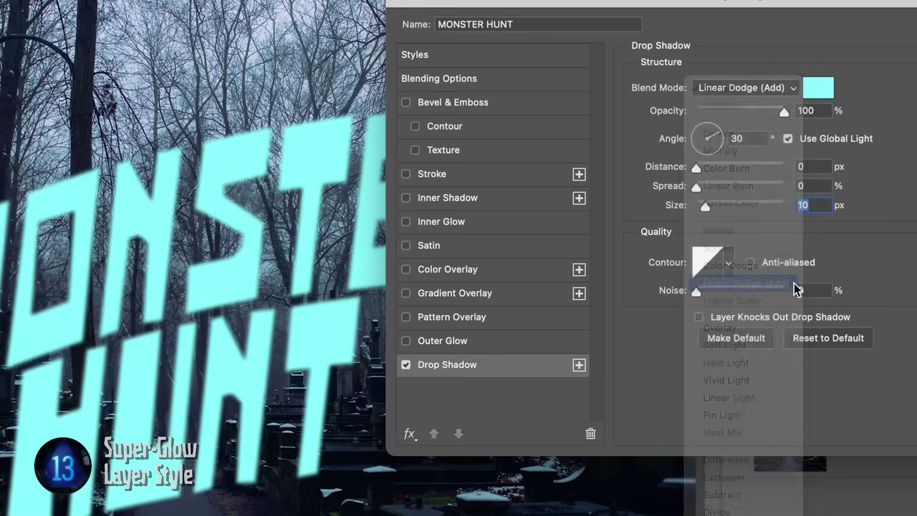
left_click(720, 109)
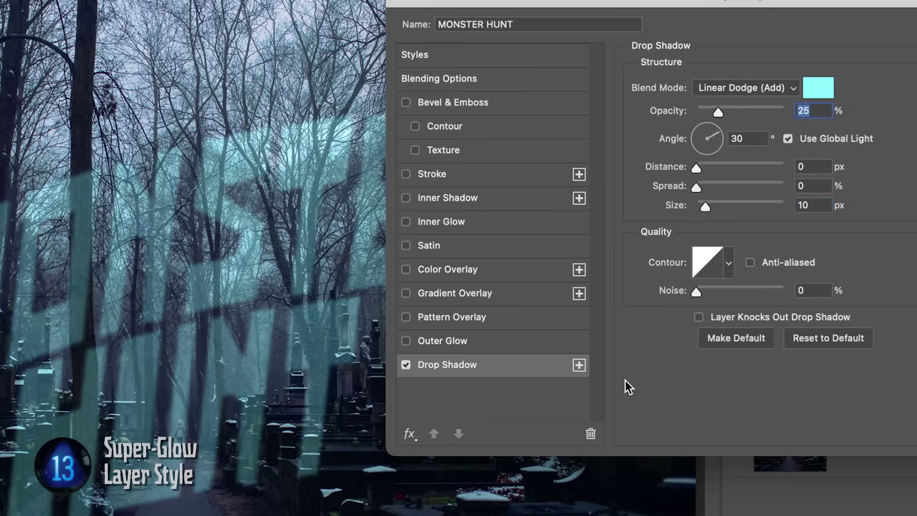
Step: Add a second Drop Shadow with 50% opacity and a size of 25 px
left_click(580, 367)
left_click_drag(708, 200, 710, 205)
left_click_drag(728, 111, 740, 111)
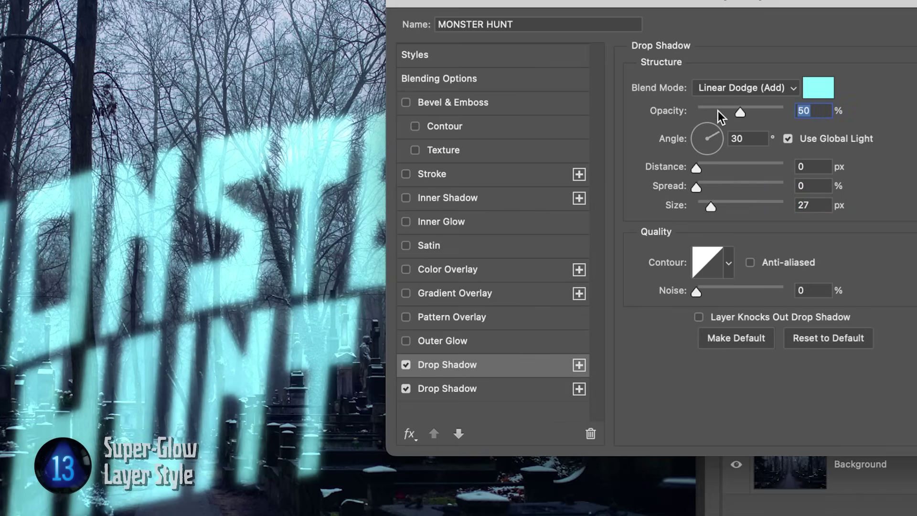
double_click(807, 205)
type("25")
Step: Add a third Drop Shadow at 100% opacity and 125 px, and a fourth with a size of 250 px
left_click(579, 364)
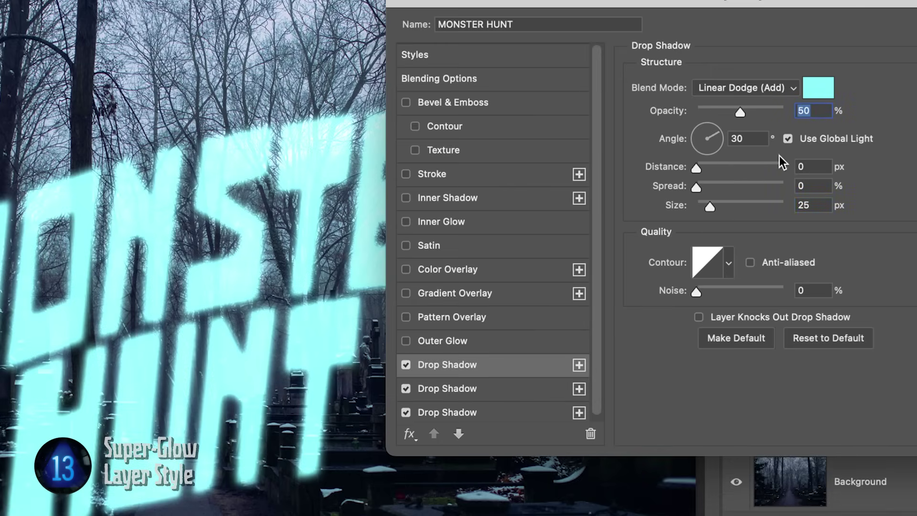
left_click_drag(739, 113, 799, 111)
double_click(811, 205)
type("125")
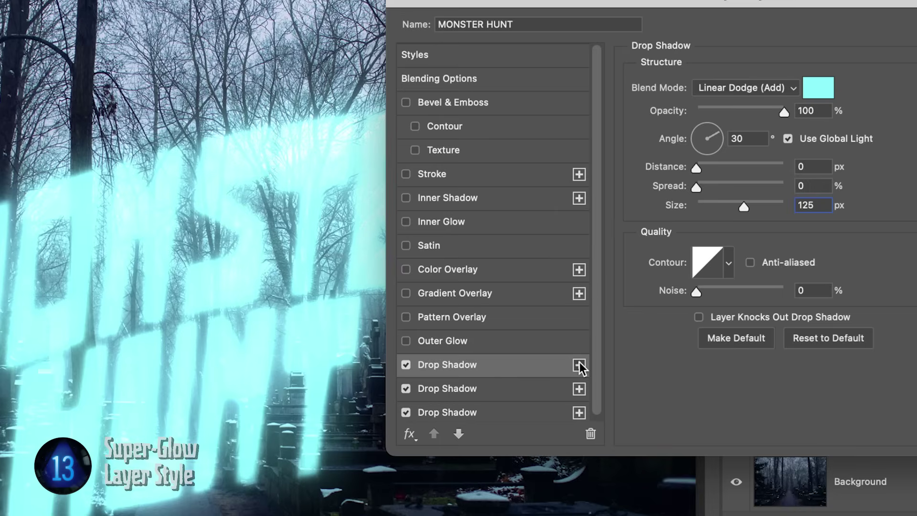
key("Tab")
left_click_drag(748, 207, 833, 206)
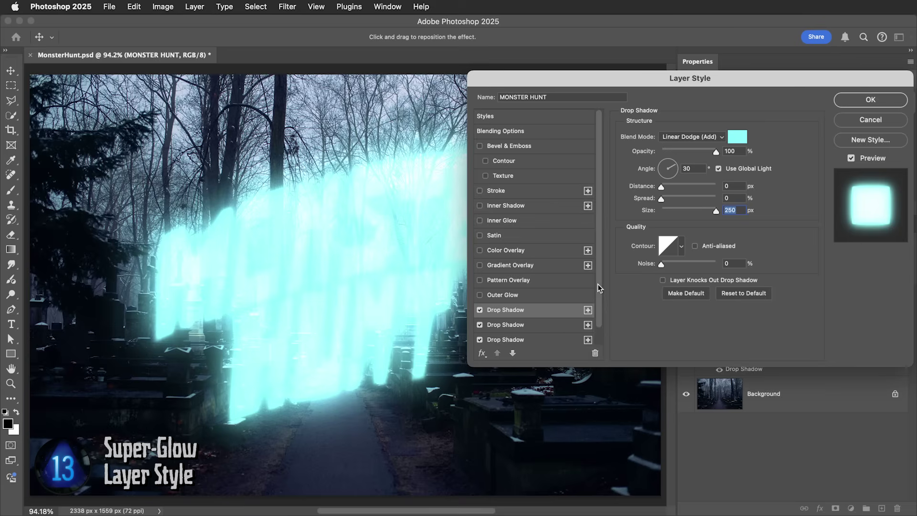
Step: Change the color of the 25 px Drop Shadow to orange #ffa800
scroll(598, 288, "down", 1)
left_click(552, 337)
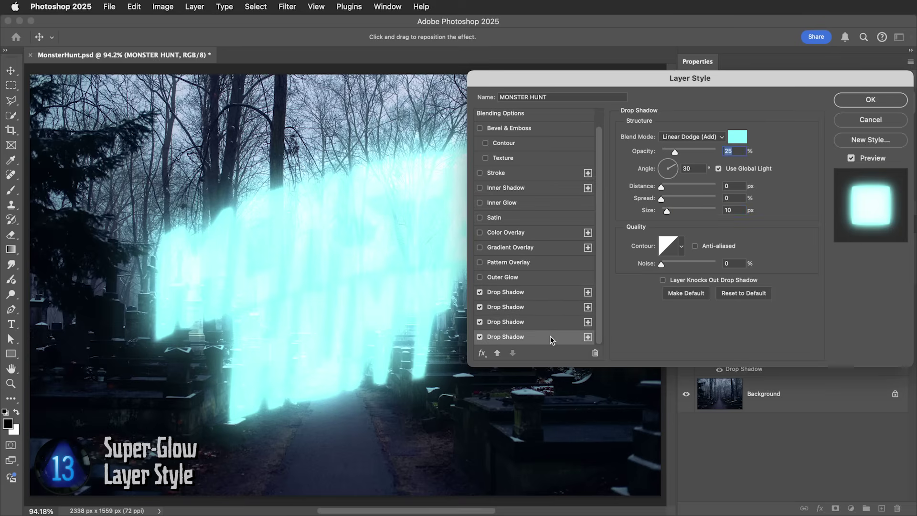
left_click(551, 322)
left_click(737, 137)
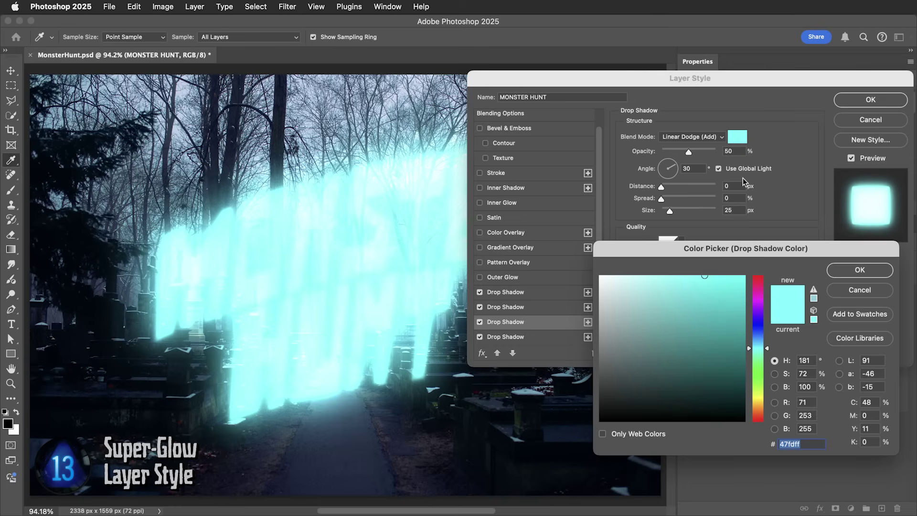
left_click_drag(766, 344, 765, 407)
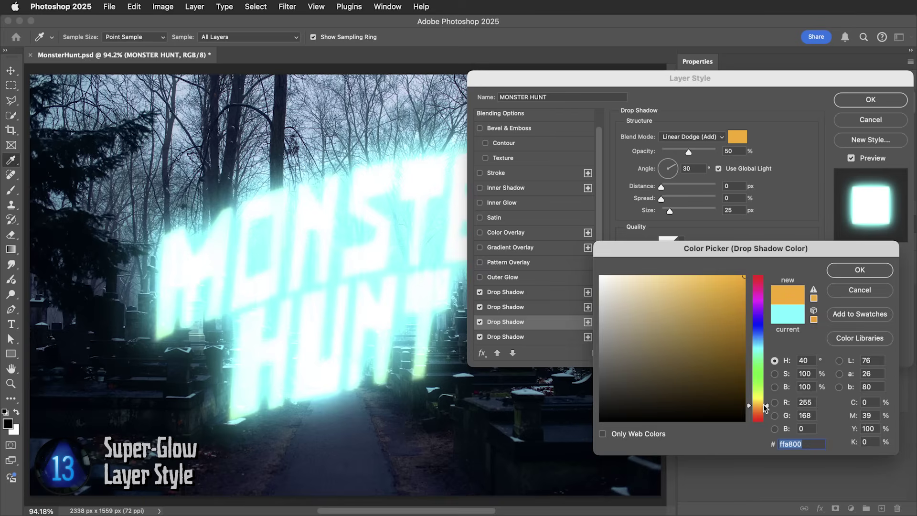
key("Return")
Step: Change the color of the 125 px Drop Shadow to blue #0060ff
left_click(567, 309)
left_click(737, 137)
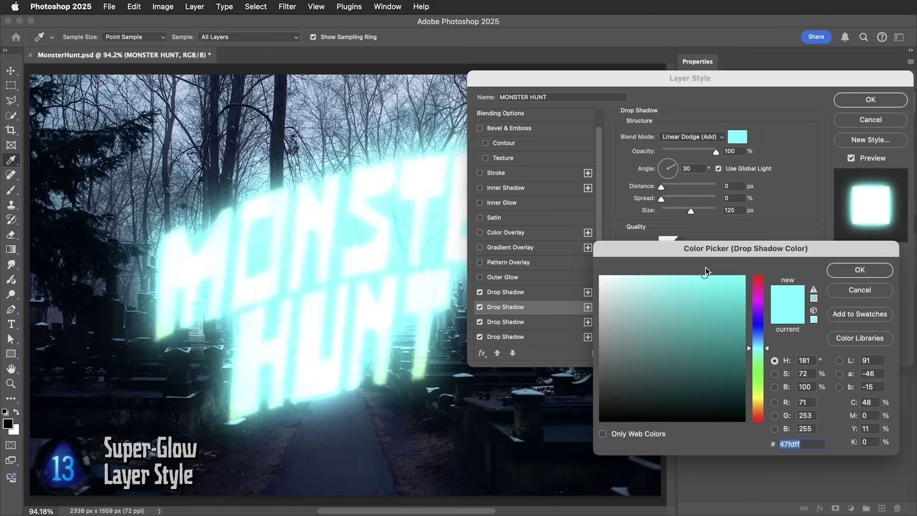
left_click_drag(761, 338, 758, 333)
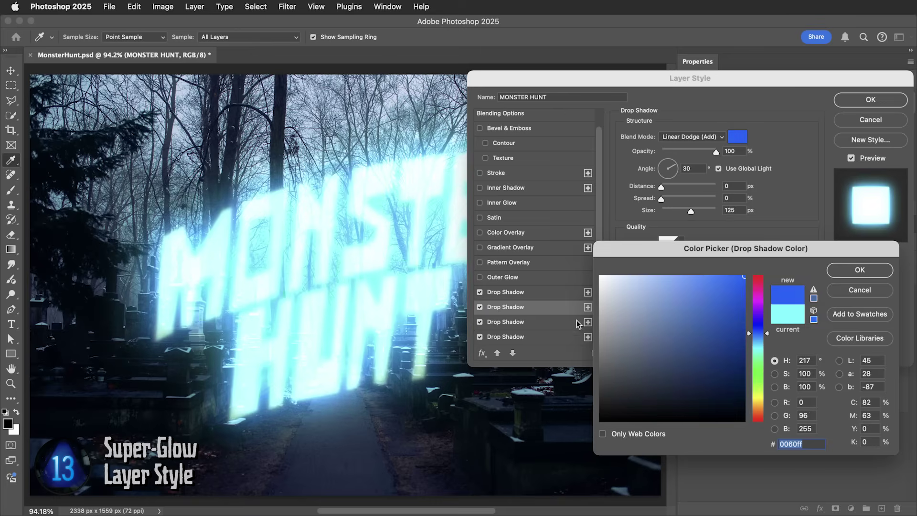
key("Return")
Step: Change the color of the 250 px Drop Shadow to a saturated violet
left_click(569, 297)
left_click(738, 137)
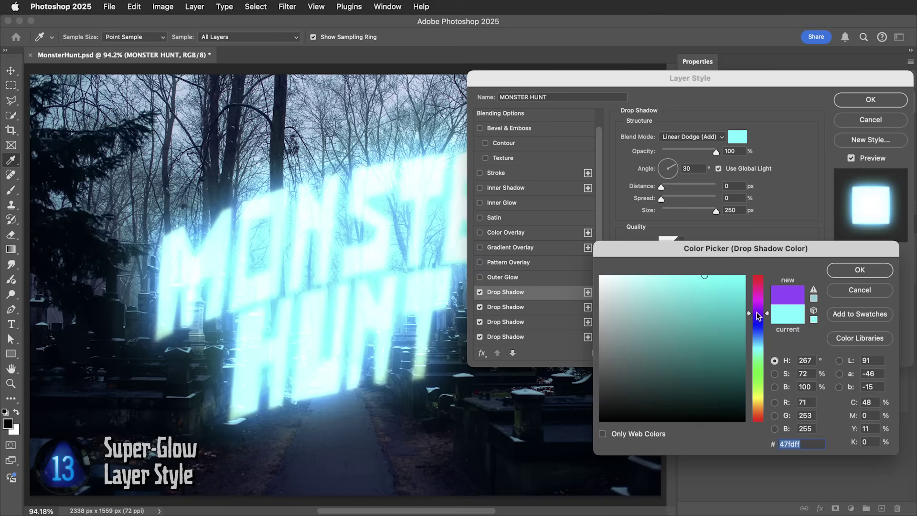
left_click(757, 315)
left_click_drag(721, 302, 743, 271)
key("Return")
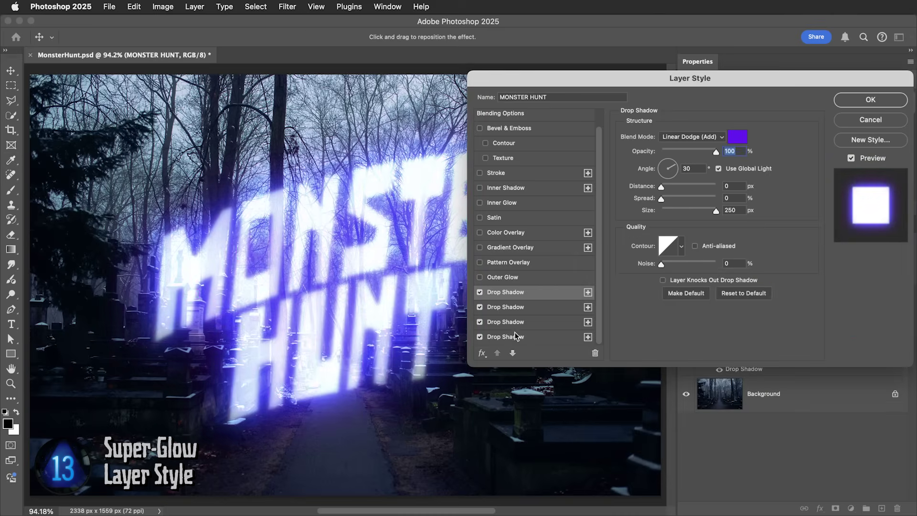
Step: Hide the upper three Drop Shadows and re-enable them one by one to examine what each adds to the glow
left_click(480, 321)
left_click(480, 306)
left_click(480, 292)
left_click(527, 337)
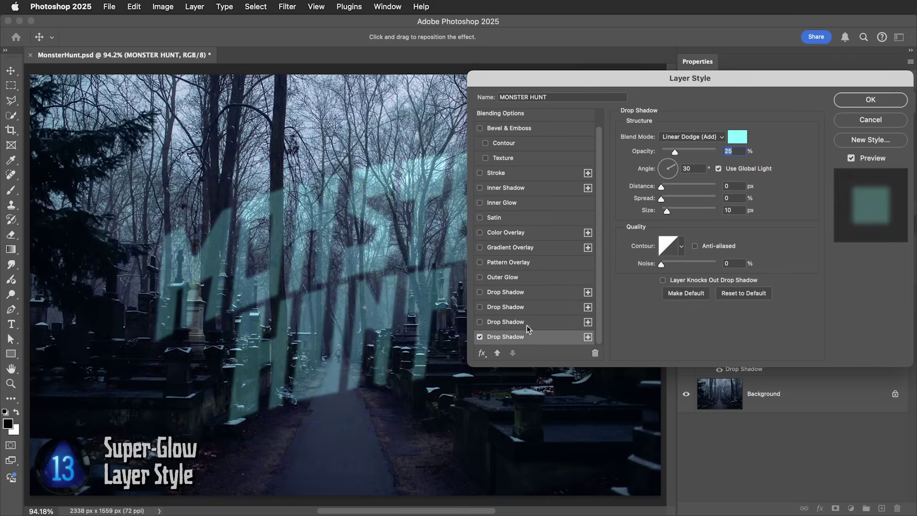
left_click(496, 323)
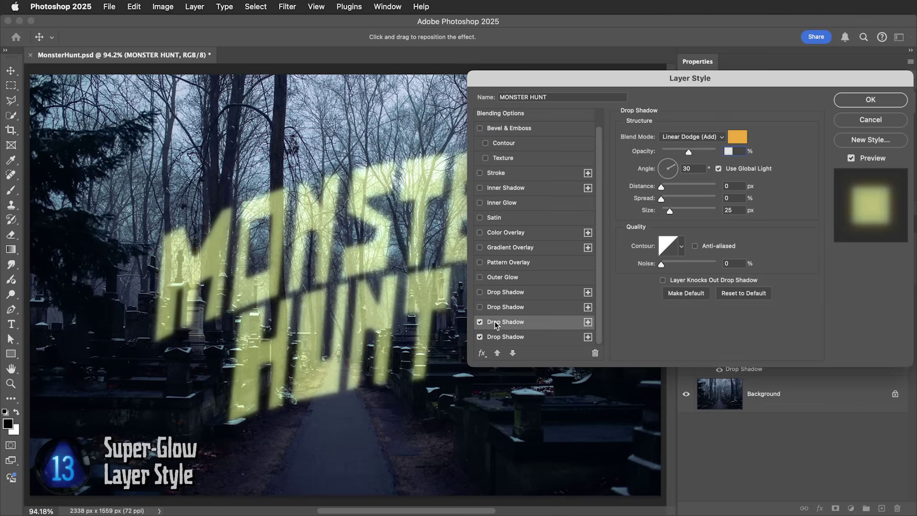
left_click(497, 307)
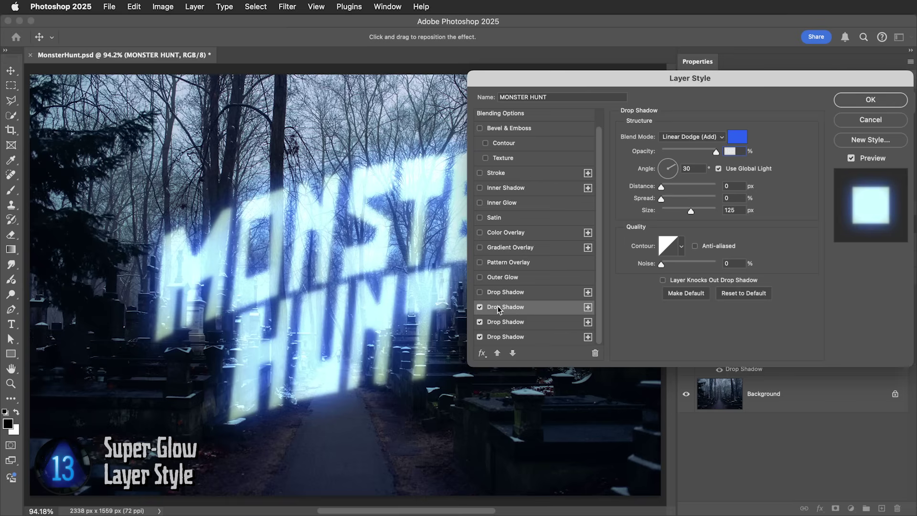
left_click(504, 293)
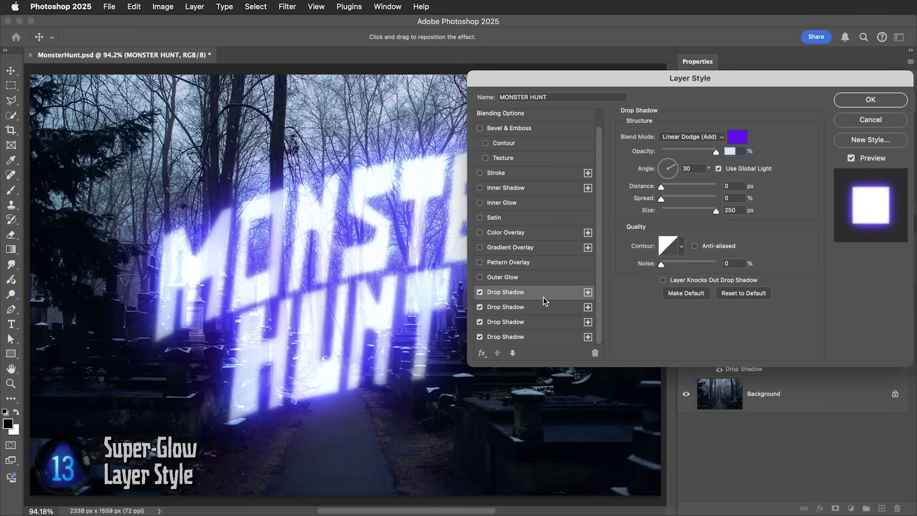
Step: Apply the layer style and zoom in on the glowing MONSTER HUNT text to about 124%
left_click(858, 103)
key("z")
left_click_drag(377, 293, 487, 350)
left_click_drag(315, 350, 348, 317)
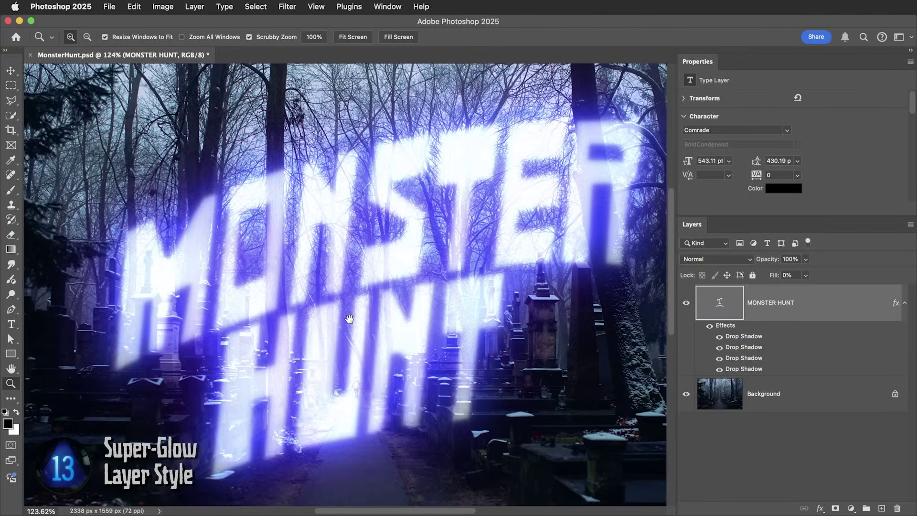
Step: Cycle the MONSTER HUNT text layer through alternative fonts, including Brothers OT, to test the glow style on them
key("v")
left_click(748, 129)
key("Down")
key("Down")
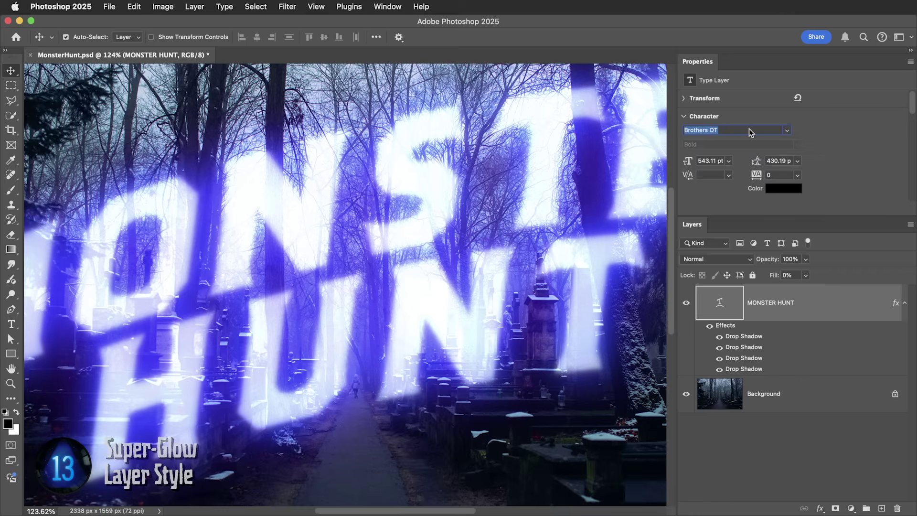
key("super+0")
key("Down")
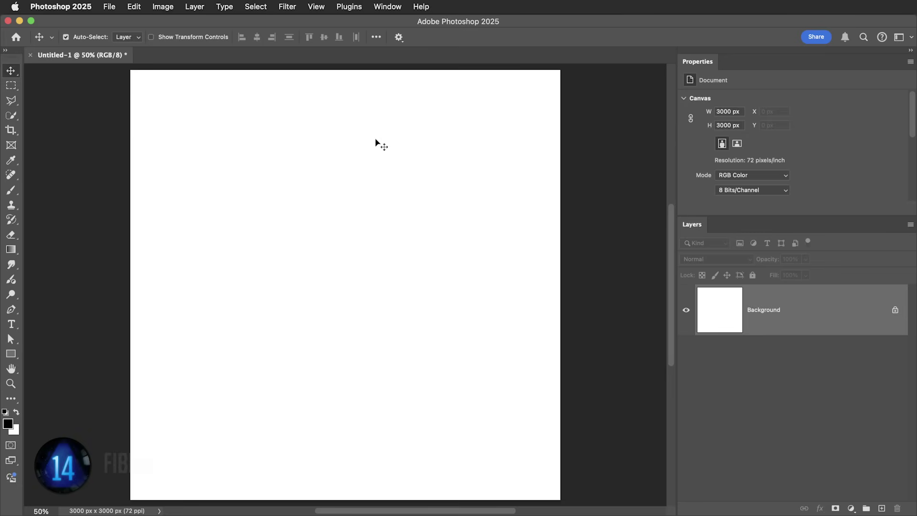
Step: Render Fibers on the white Background layer with a variance of 10 and a strength of 20
left_click(288, 8)
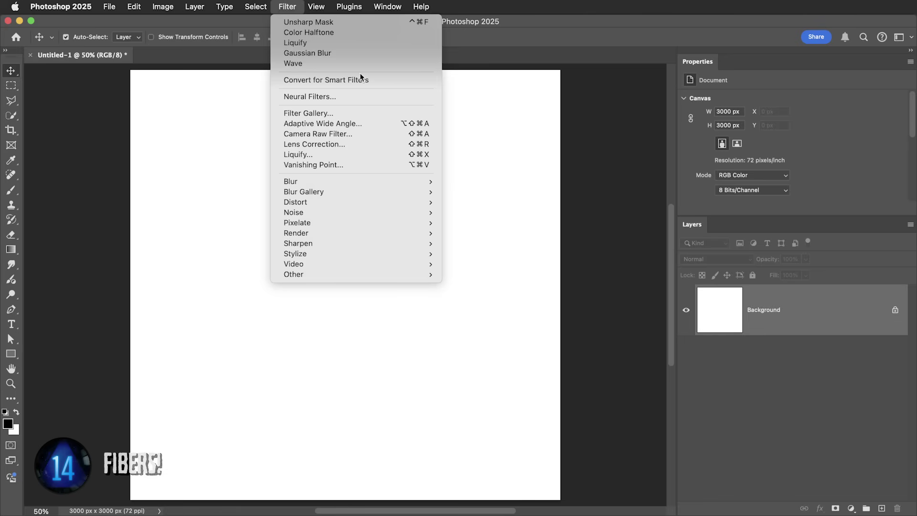
mouse_move(374, 233)
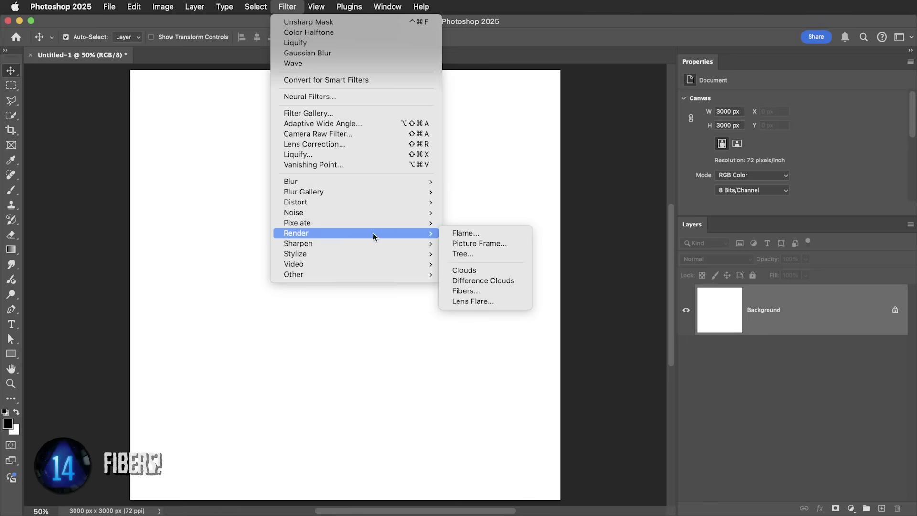
left_click(493, 291)
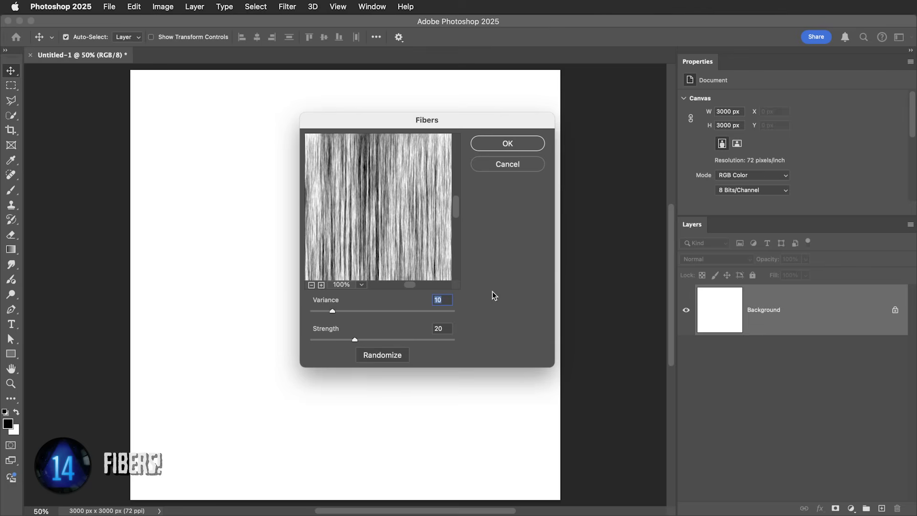
left_click(507, 144)
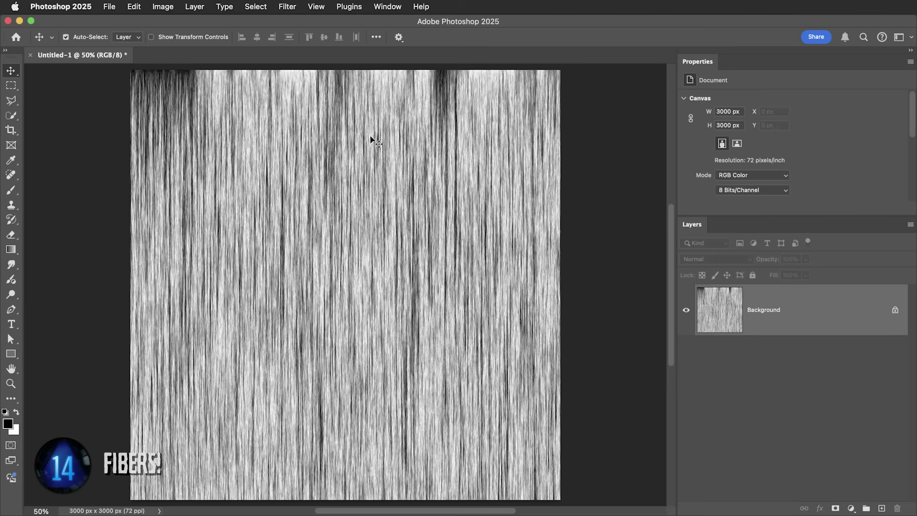
Step: Apply a Motion Blur to the fibers at an angle of 90° and a distance of 100 pixels
left_click(298, 8)
mouse_move(326, 181)
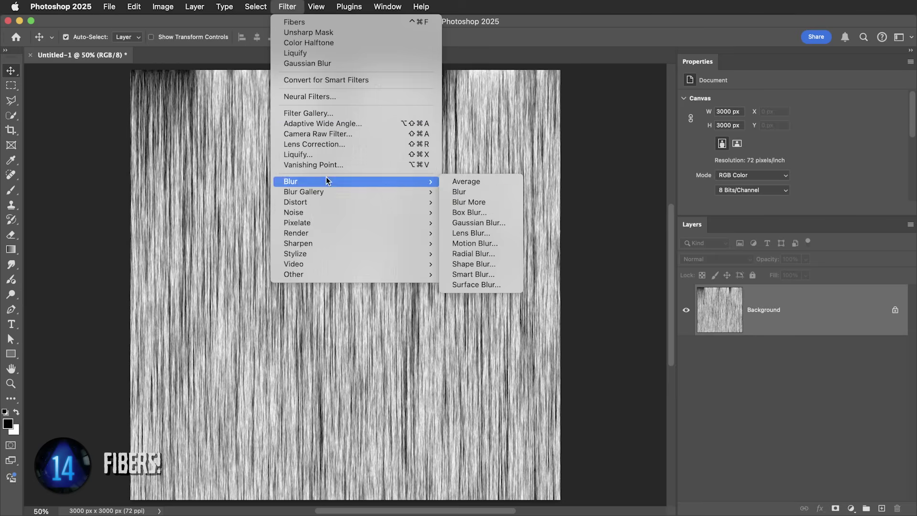
left_click(498, 243)
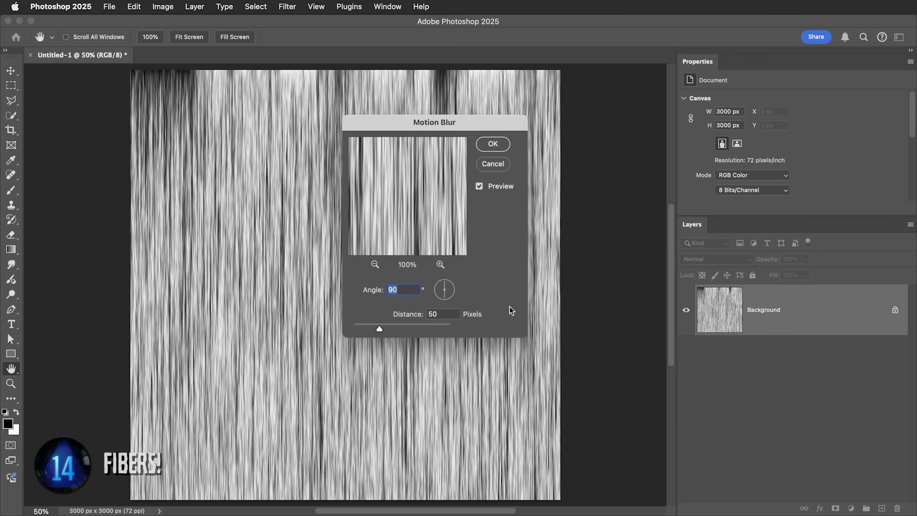
double_click(447, 314)
type("150")
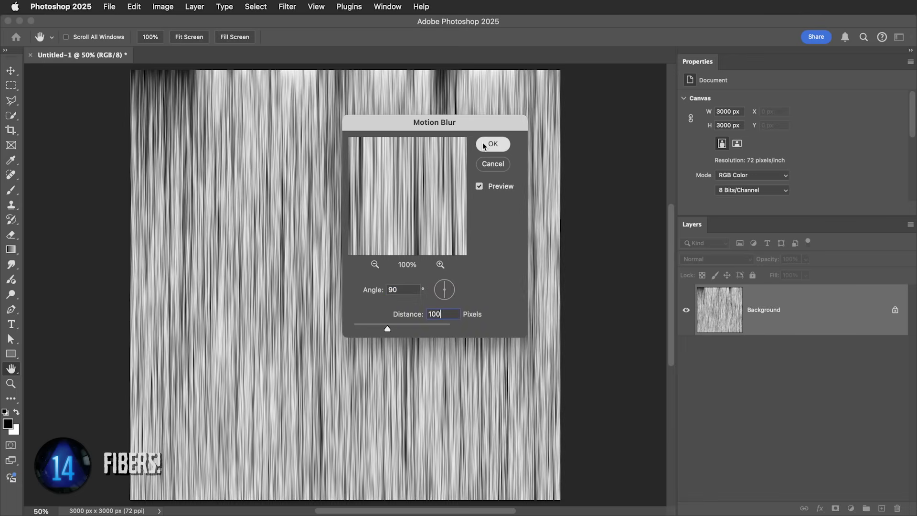
left_click(484, 144)
Step: Add a layer with a vertical gradient, black below and white above, at 50% opacity, and place a Threshold adjustment layer over it
left_click(882, 508)
key("g")
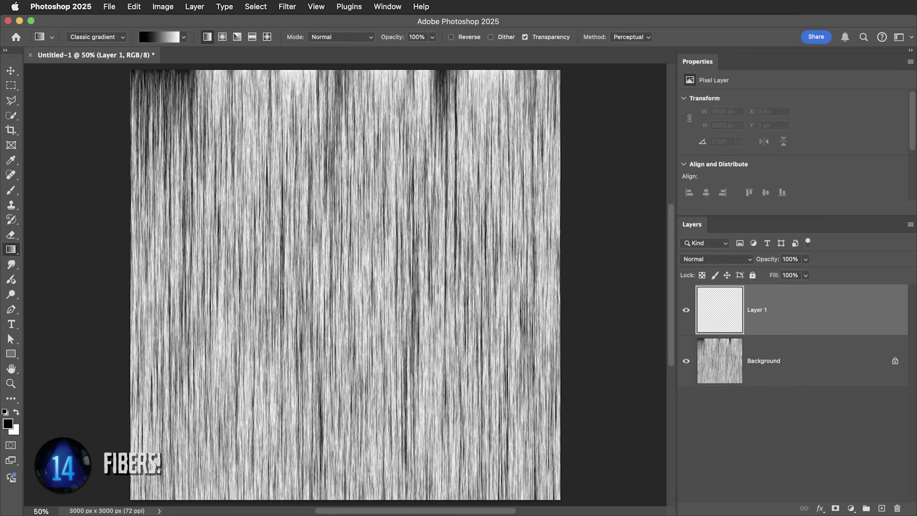
left_click_drag(376, 444, 382, 98)
key("v")
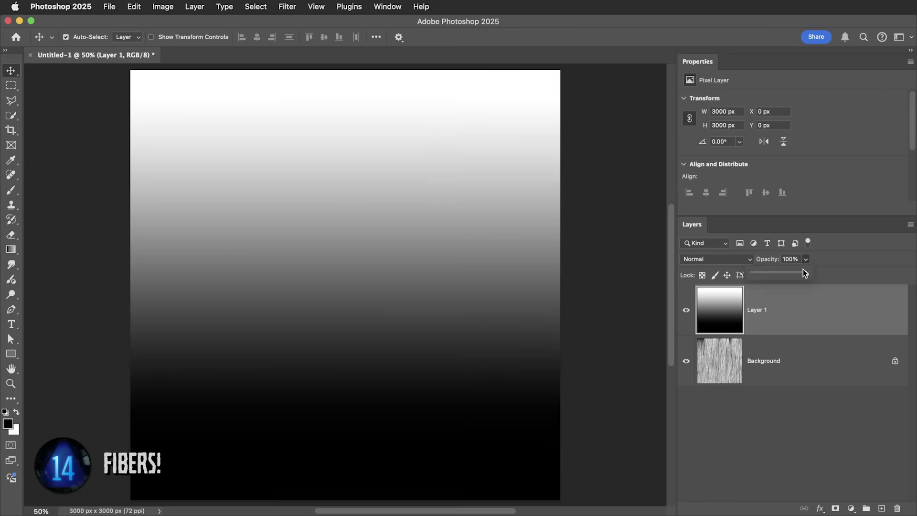
left_click_drag(782, 275, 779, 275)
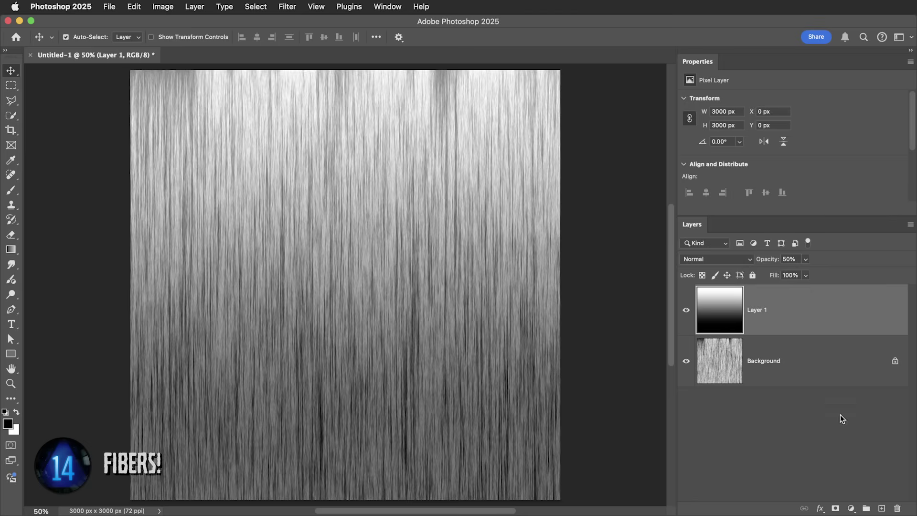
left_click(853, 506)
left_click(854, 480)
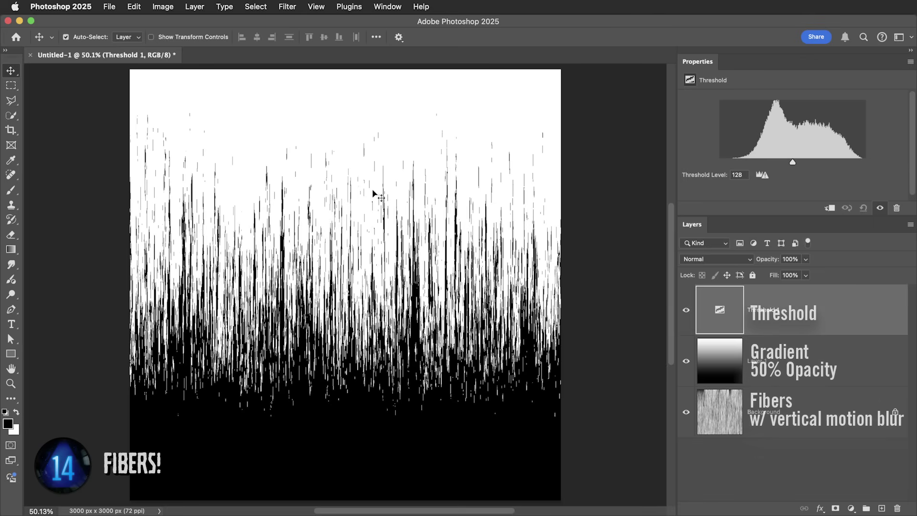
Step: Fine-tune the gradient layer's opacity and set the Threshold adjustment's level to 119
left_click(732, 363)
left_click(805, 259)
mouse_move(806, 273)
left_mouse_down()
mouse_move(795, 273)
mouse_move(809, 273)
left_mouse_up()
left_click(811, 310)
mouse_move(792, 162)
left_mouse_down()
mouse_move(774, 162)
mouse_move(816, 162)
mouse_move(787, 163)
left_mouse_up()
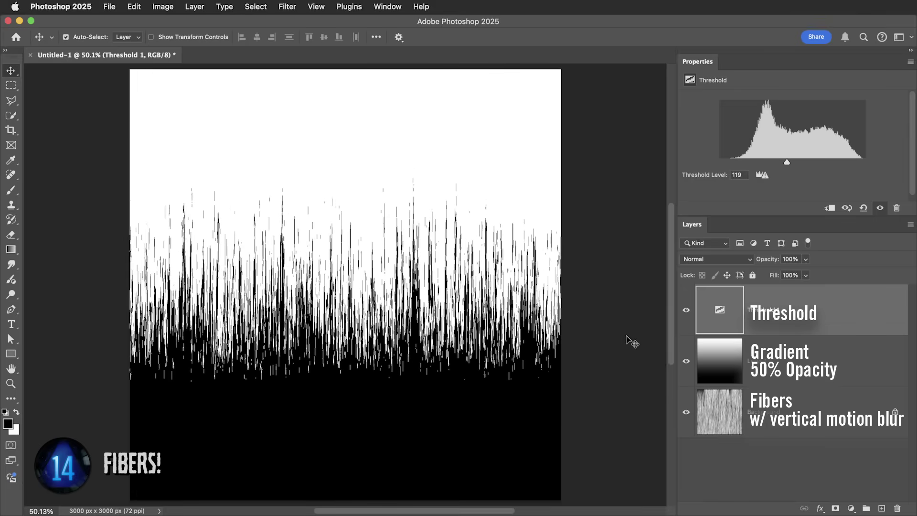
Step: Copy a narrow vertical strip of the fiber texture into the RACEWAY document, then rotate and position it as streaks on the lettering
left_click_drag(331, 191, 368, 386)
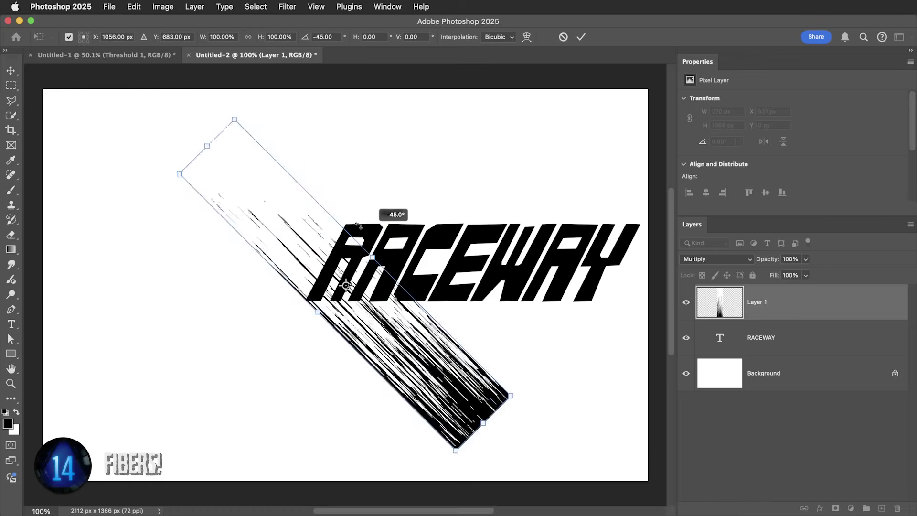
left_click_drag(399, 225, 317, 221)
left_click_drag(201, 223, 161, 227)
key("Return")
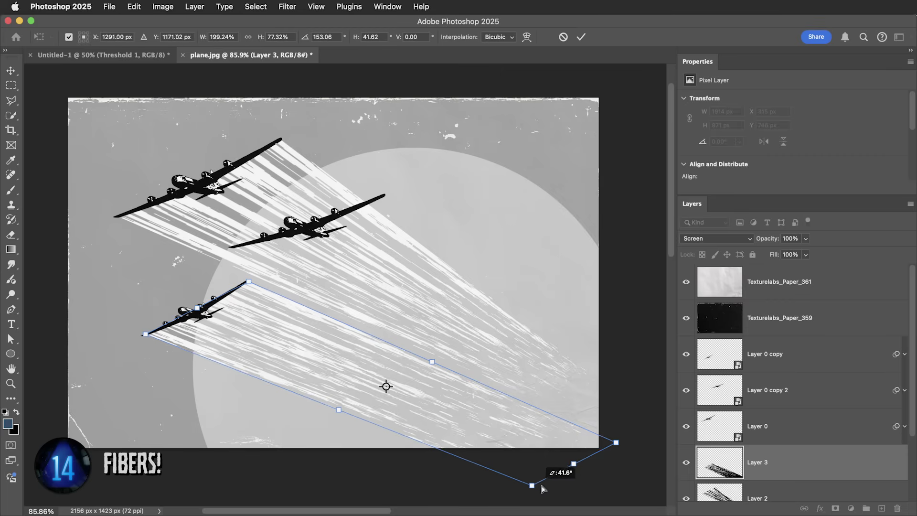
Step: Skew the fiber trails behind the lowest plane in plane.jpg, and set the fiber layer under the flying saucer to Screen
left_click_drag(535, 500, 572, 480)
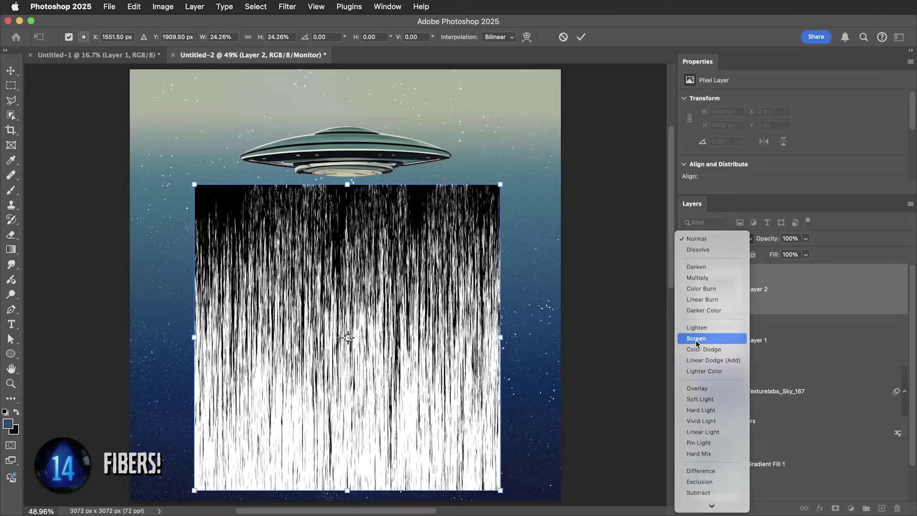
left_click(707, 327)
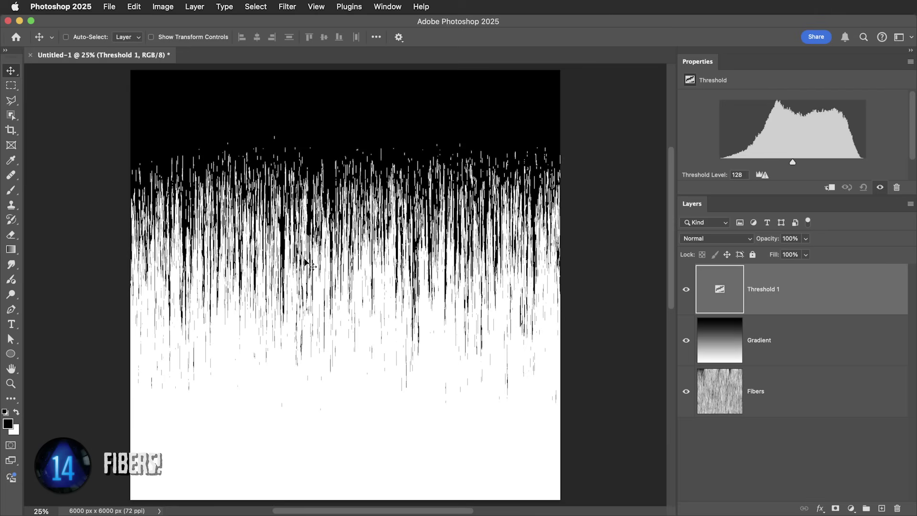
Step: Distort the Fibers layer with the Wave filter and reposition the wavy texture behind the man's head in the portrait document
left_click(804, 398)
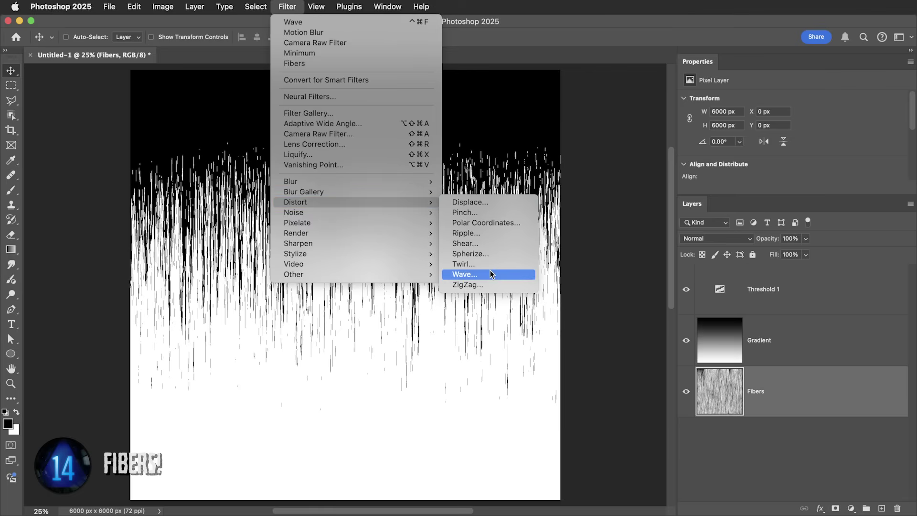
left_click(494, 275)
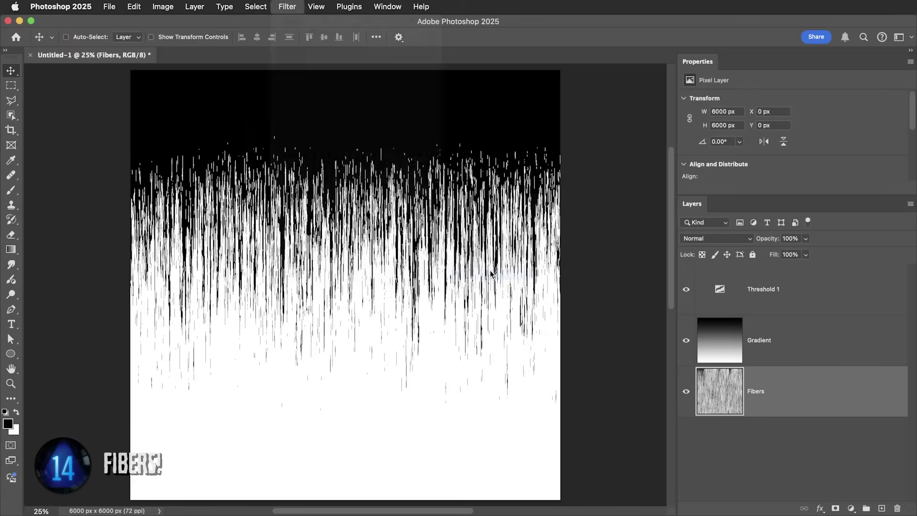
left_click(627, 153)
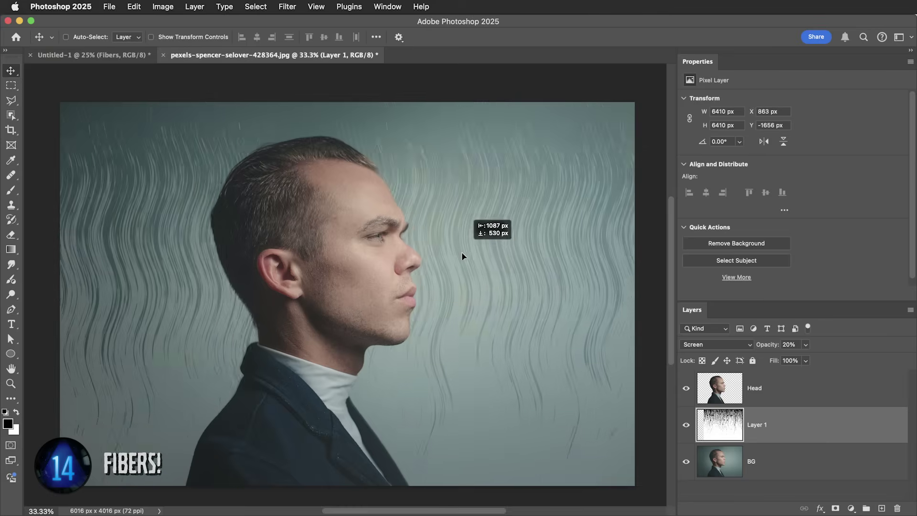
left_click_drag(461, 251, 468, 283)
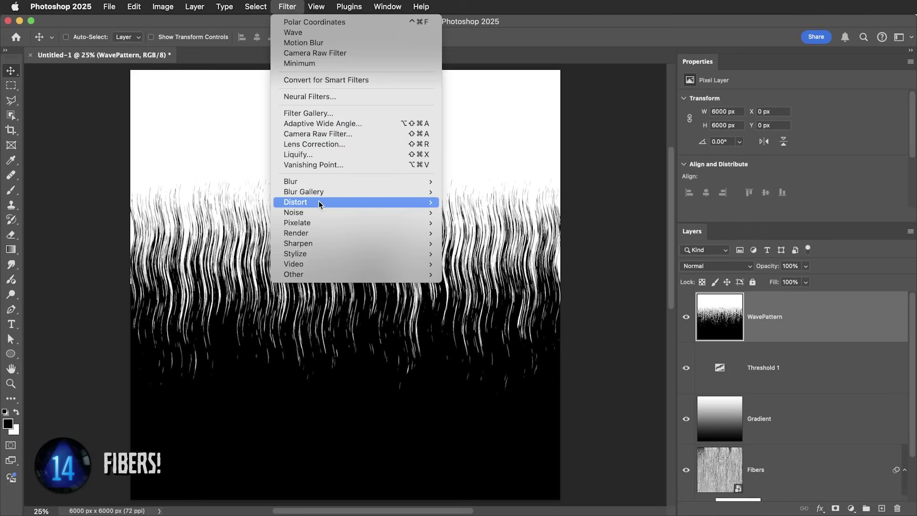
Step: Apply Polar Coordinates to the WavePattern layer with the Rectangular to Polar option
mouse_move(318, 202)
left_click(495, 223)
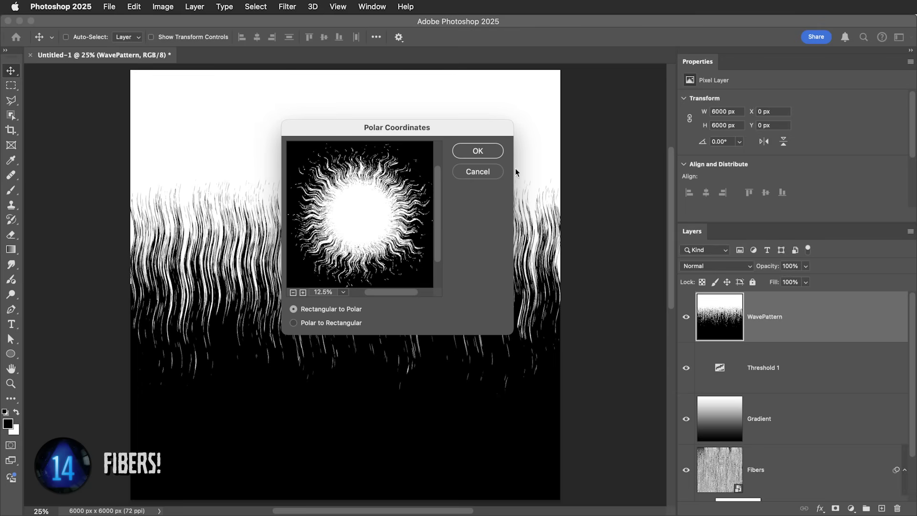
left_click(478, 151)
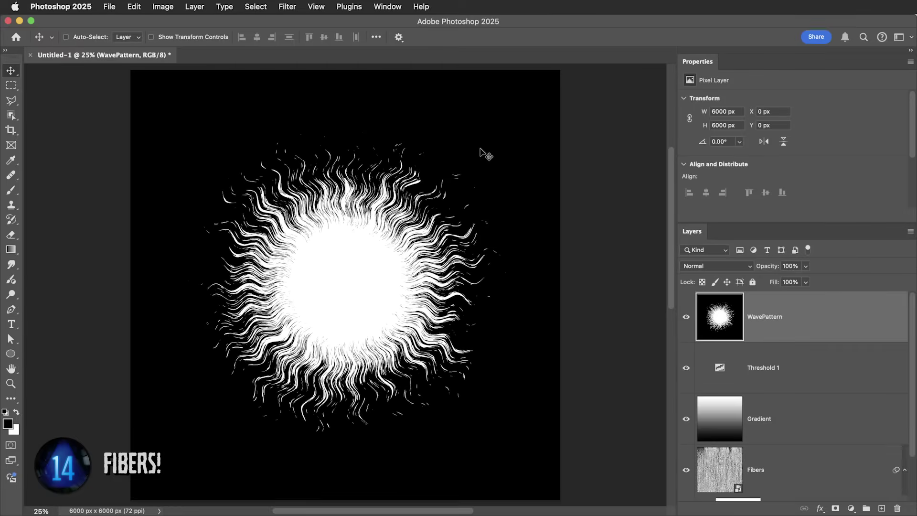
Step: Copy the radial wave pattern into Progress.psd, position it behind the man in the turban and set its blend mode to Screen
key("ctrl+a")
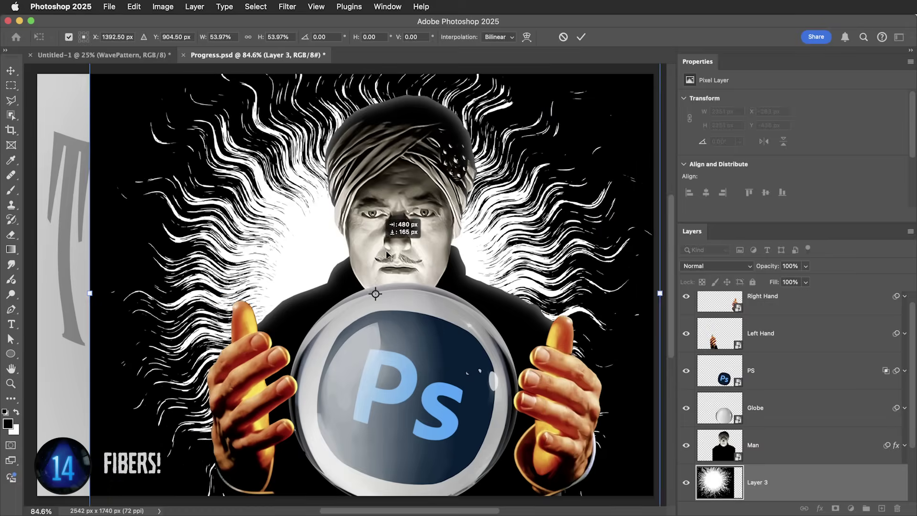
left_click_drag(387, 254, 406, 268)
left_click(716, 266)
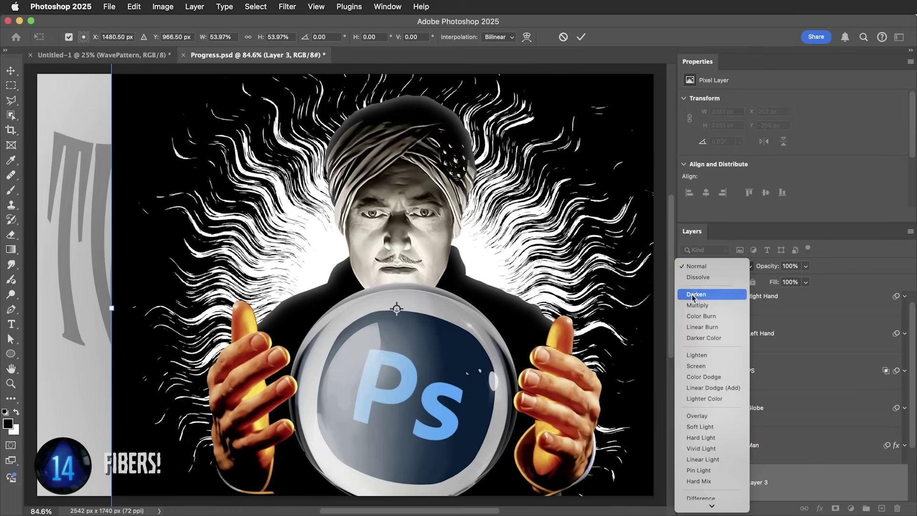
left_click(707, 366)
key("Return")
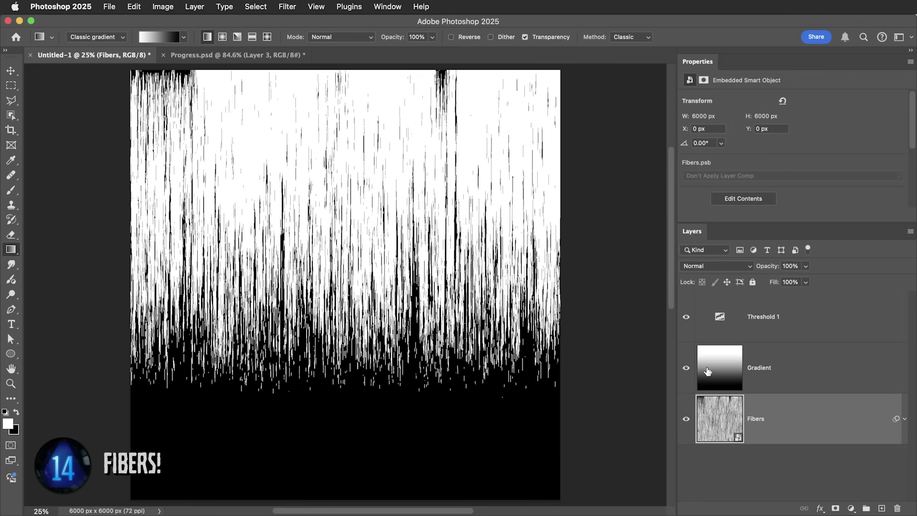
Step: Redraw the Gradient layer as a reflected gradient from the canvas centre upward, white in the middle, and lower its opacity to 29%
left_click(707, 370)
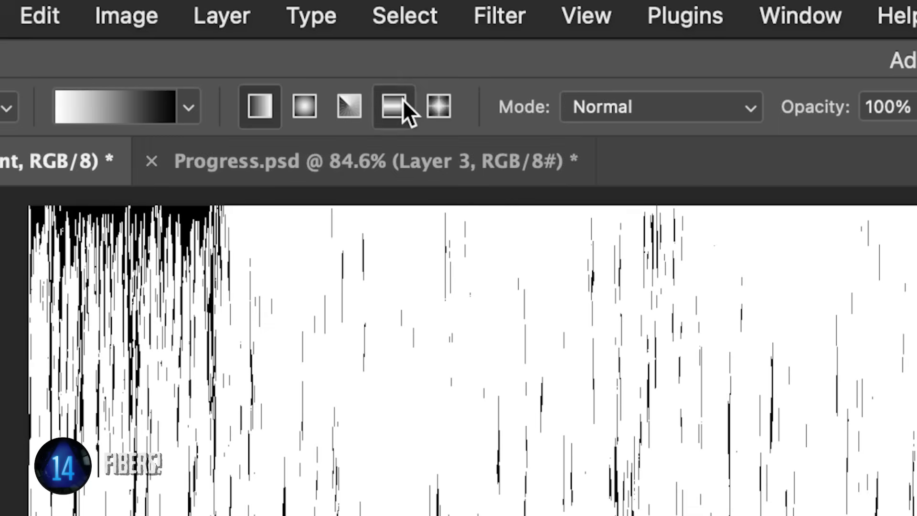
left_click(252, 37)
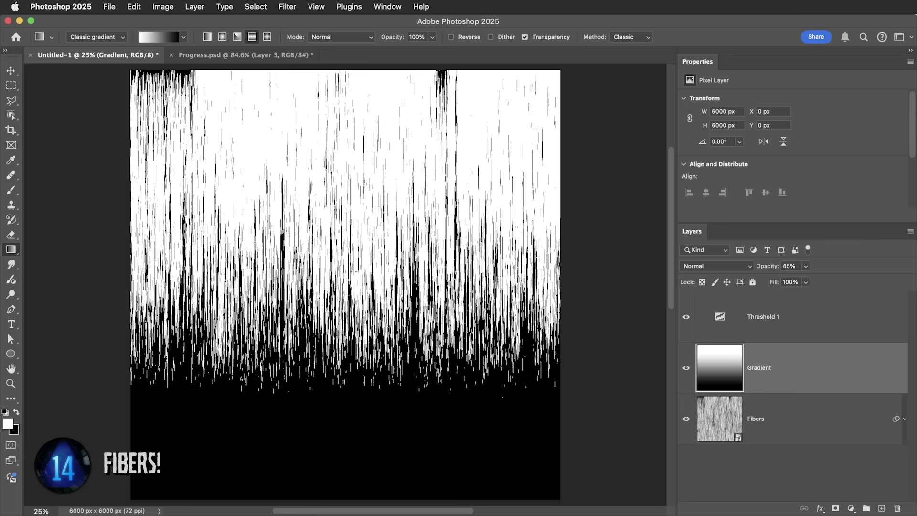
left_click_drag(350, 291, 356, 119)
key("v")
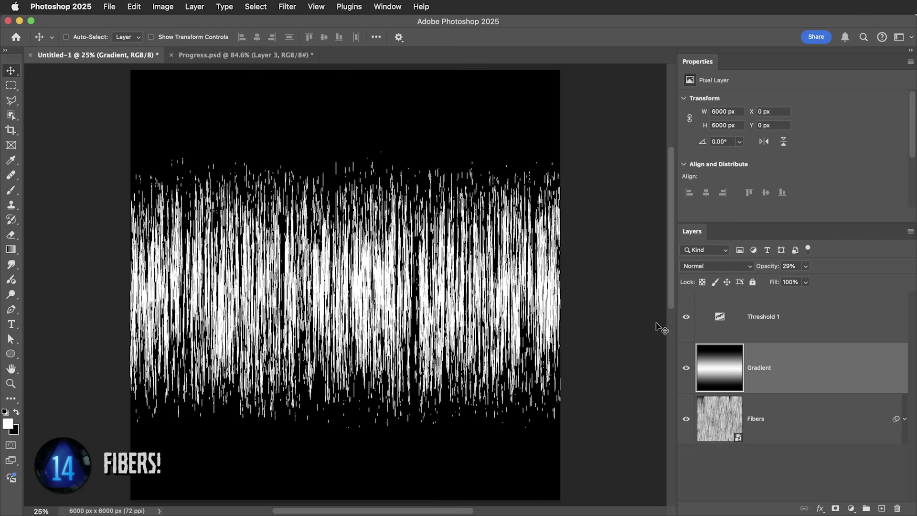
Step: Stamp the visible fiber pattern onto a new top layer and apply Polar Coordinates to it with Rectangular to Polar
left_click(733, 321)
key("super+alt+shift+e")
left_click(287, 6)
mouse_move(309, 207)
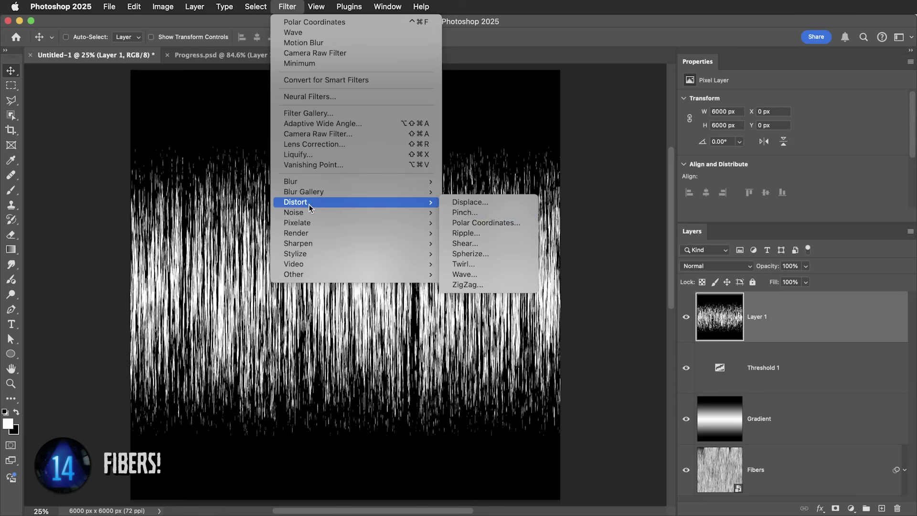
left_click(496, 224)
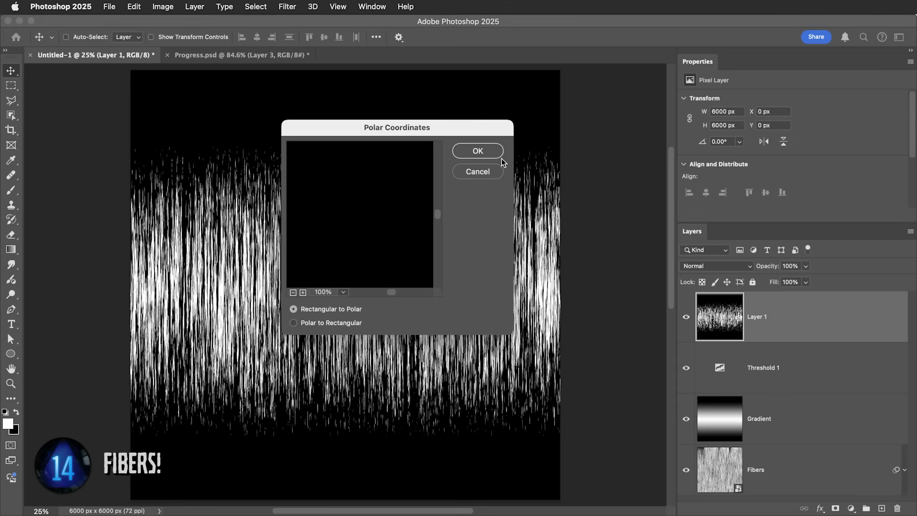
left_click(475, 150)
Step: Copy the radial fiber burst and position it behind the torch-bearing woman and around the white circle in the BEHOLDER poster
key("super+a")
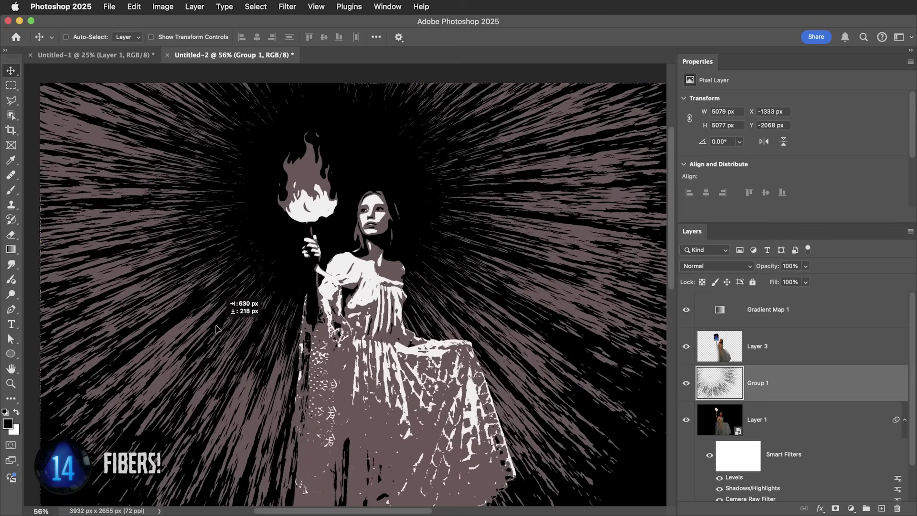
left_click_drag(203, 330, 204, 343)
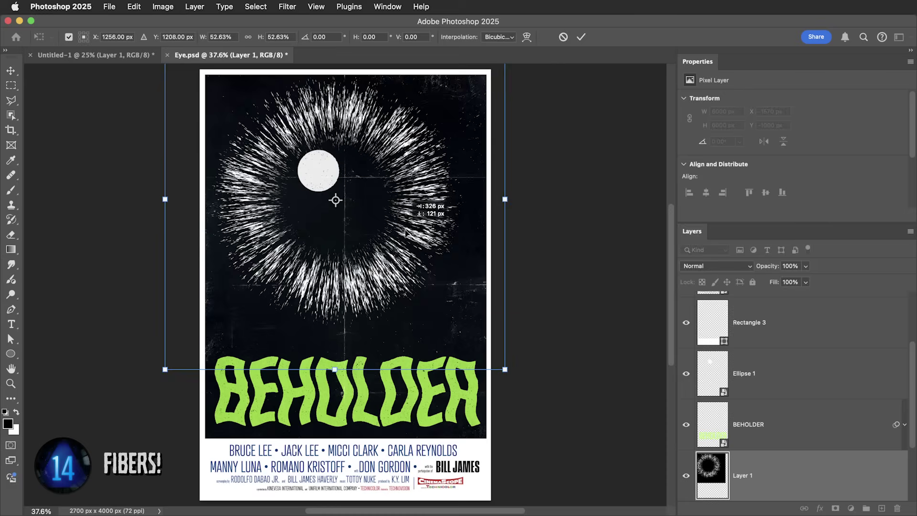
left_click_drag(335, 199, 344, 209)
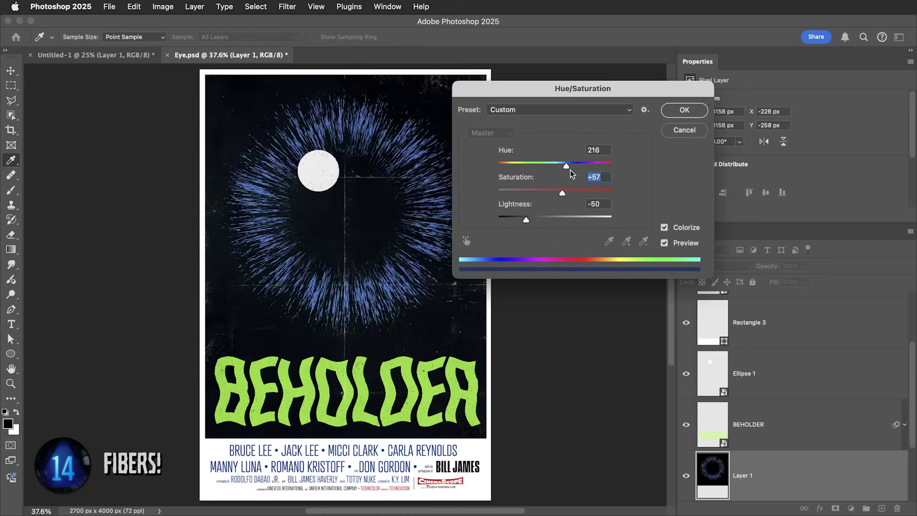
Step: Shift the hue of the colorized fiber burst in the BEHOLDER poster slightly further toward purple with Hue/Saturation
left_click_drag(568, 165, 578, 165)
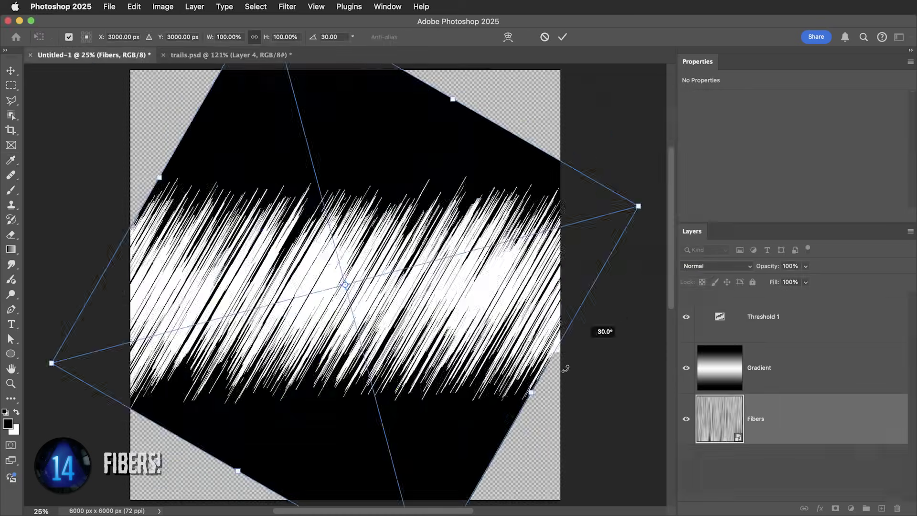
Step: Rotate the Fibers layer to 90° so the streaks run horizontally, and raise the Threshold level to thin them out
left_click_drag(585, 321, 401, 434)
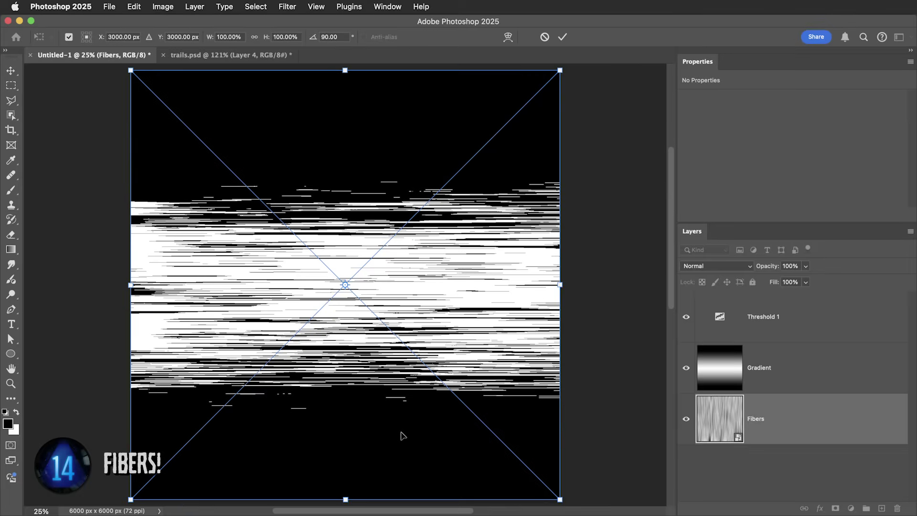
key("Return")
left_click_drag(821, 159, 835, 159)
Step: Apply Polar Coordinates to the stamped streak layer, bring the resulting ring into trails.psd above the plane and invert it
left_click(289, 7)
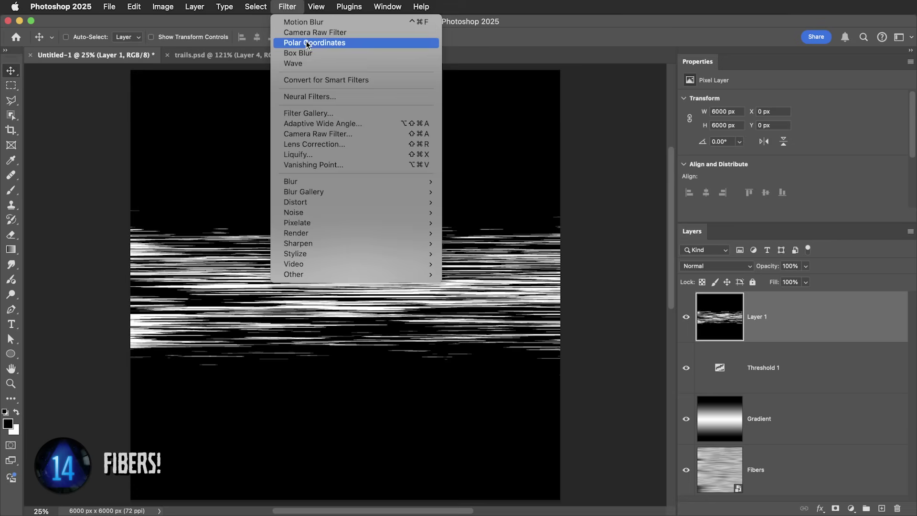
left_click(308, 43)
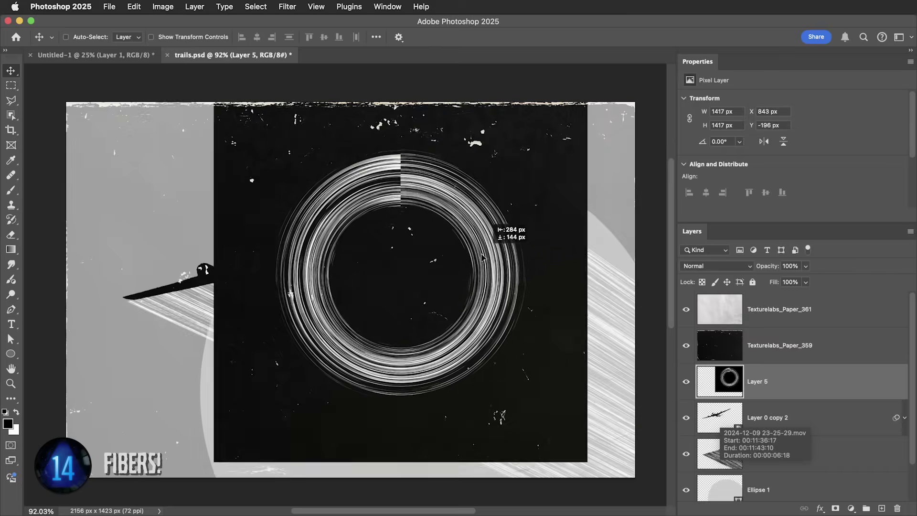
key("super+i")
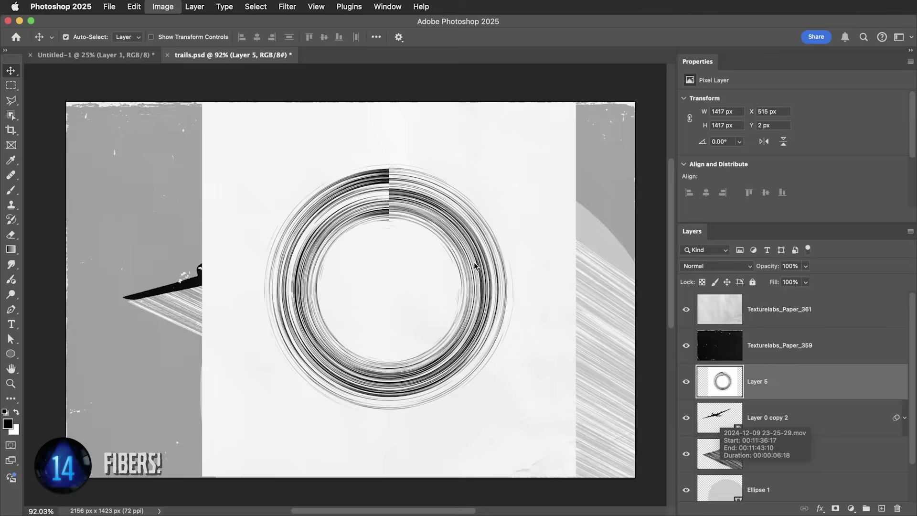
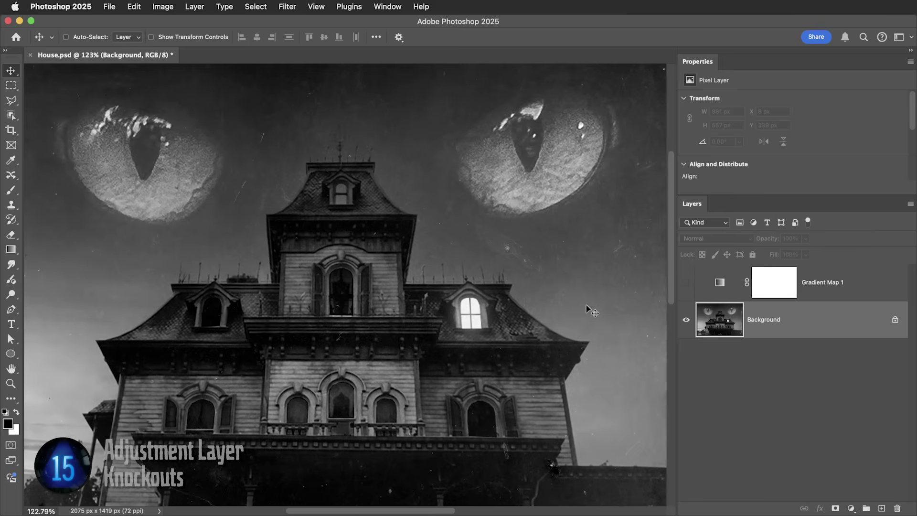
Step: Make the Gradient Map 1 adjustment visible over the haunted house photo and select its adjustment thumbnail
left_click(706, 287)
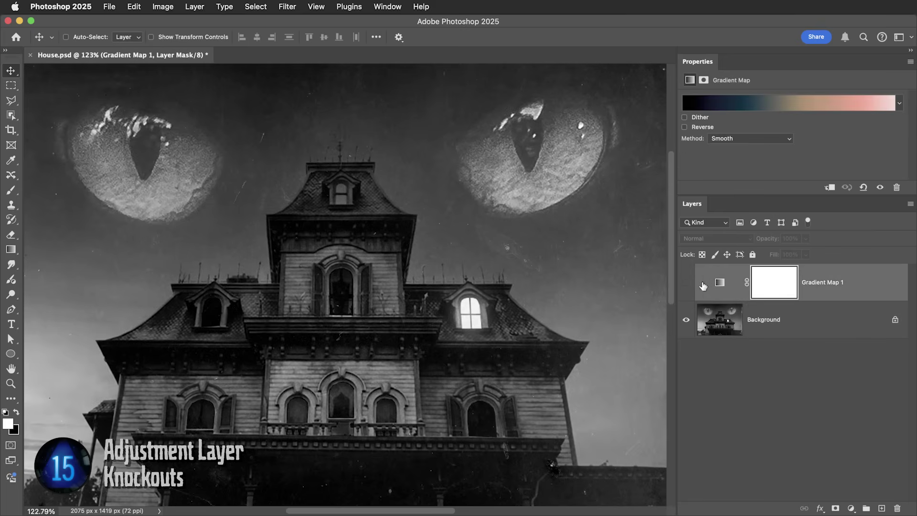
left_click(686, 283)
left_click(721, 282)
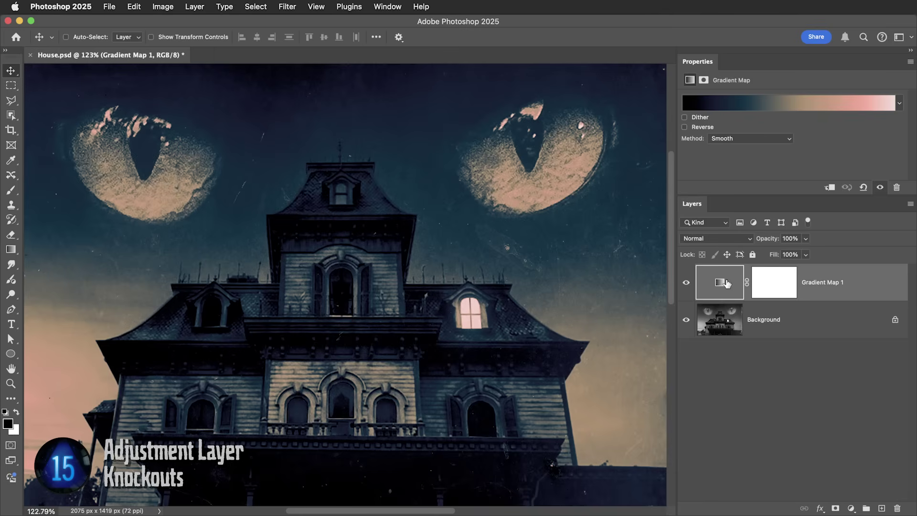
Step: Add a red gradient map above Gradient Map 1, fill its mask with black and paint white over the eye beside the lit window
left_click(850, 508)
left_click(860, 494)
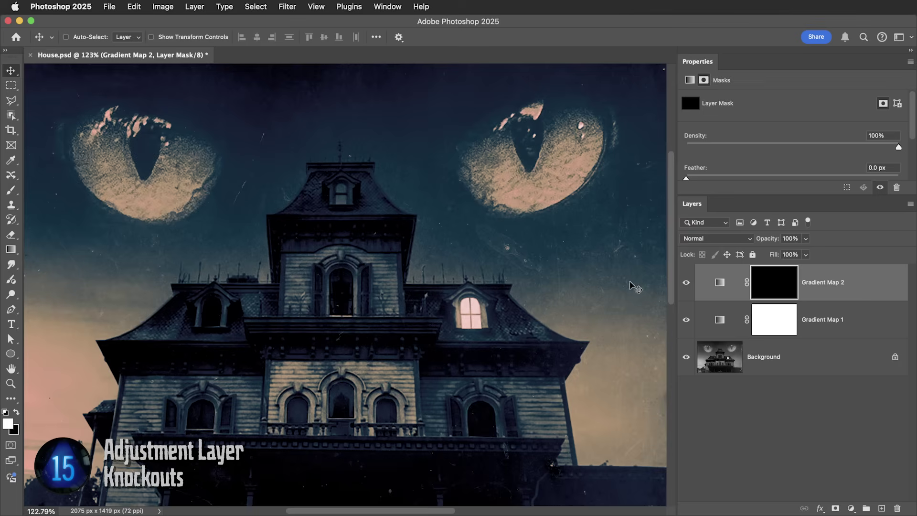
key("b")
mouse_move(573, 182)
left_mouse_down()
mouse_move(597, 119)
mouse_move(485, 125)
mouse_move(477, 182)
mouse_move(549, 182)
left_mouse_up()
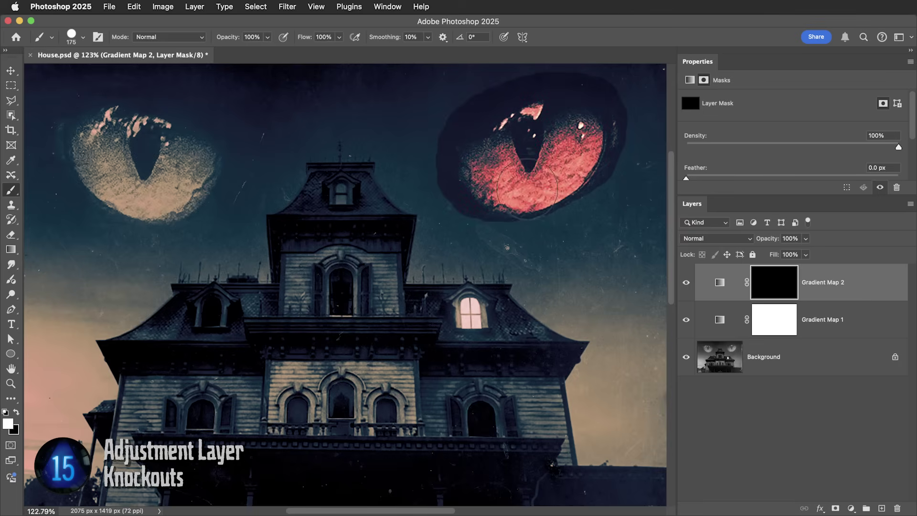
Step: Load the Gradient Map 2 mask as a selection and paint black inside it on the Gradient Map 1 mask
left_click(774, 282, "super")
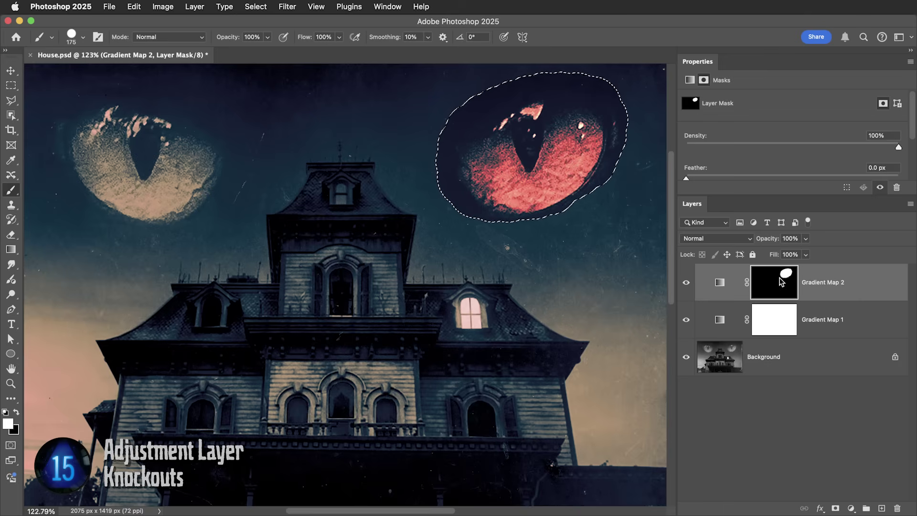
left_click(776, 322)
key("x")
mouse_move(615, 133)
left_mouse_down()
mouse_move(563, 79)
mouse_move(463, 117)
mouse_move(469, 202)
mouse_move(606, 144)
mouse_move(475, 177)
mouse_move(574, 127)
mouse_move(568, 145)
left_mouse_up()
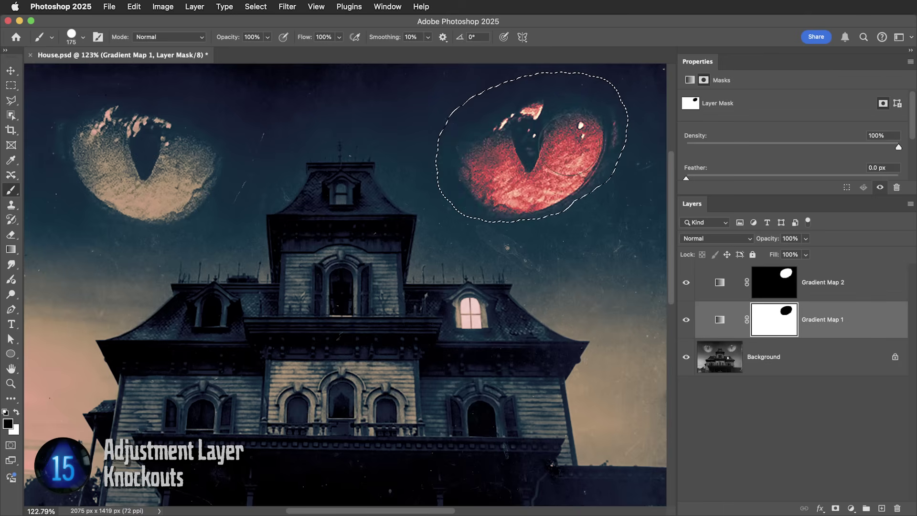
Step: Repeat the mask painting and knockout for the other eye, and for the lit window using a green gradient map copy
key("super+d")
key("alt+bracketright")
key("x")
mouse_move(191, 139)
left_mouse_down()
mouse_move(62, 129)
mouse_move(173, 199)
mouse_move(183, 128)
mouse_move(146, 153)
left_mouse_up()
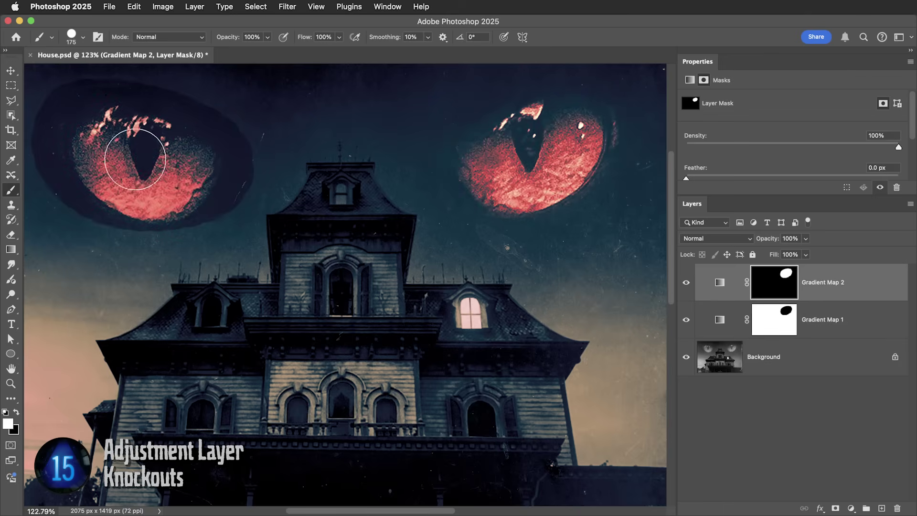
left_click(783, 314)
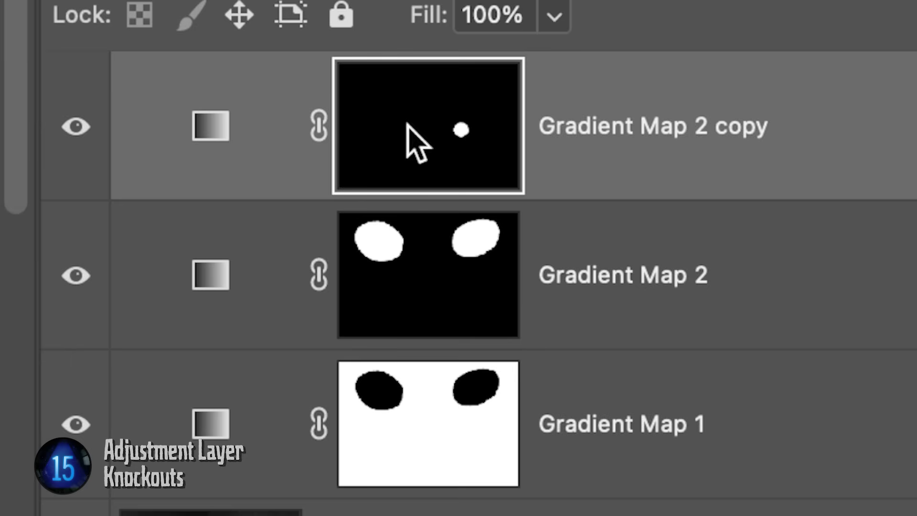
left_click_drag(416, 143, 474, 483)
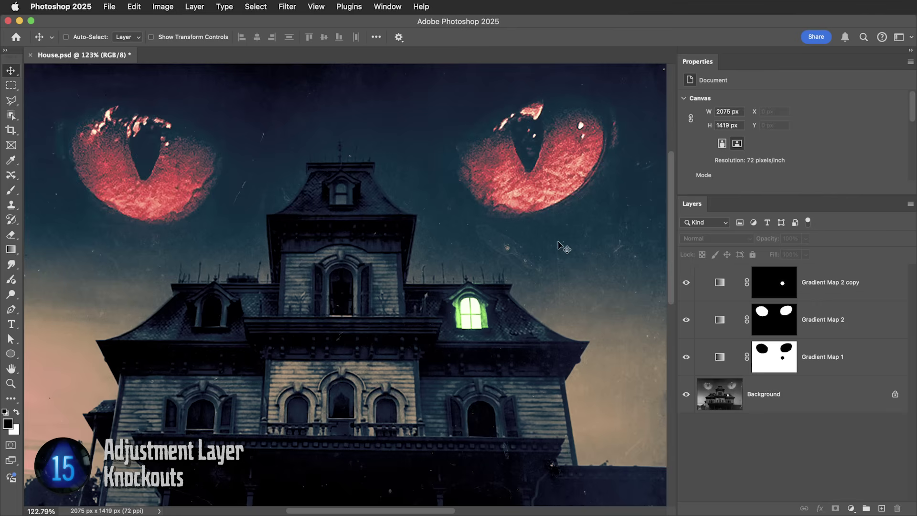
Step: Delete Gradient Map 2 and its copy, and fill the Gradient Map 1 mask with white
left_click(871, 283)
left_click(874, 317, "shift")
key("Delete")
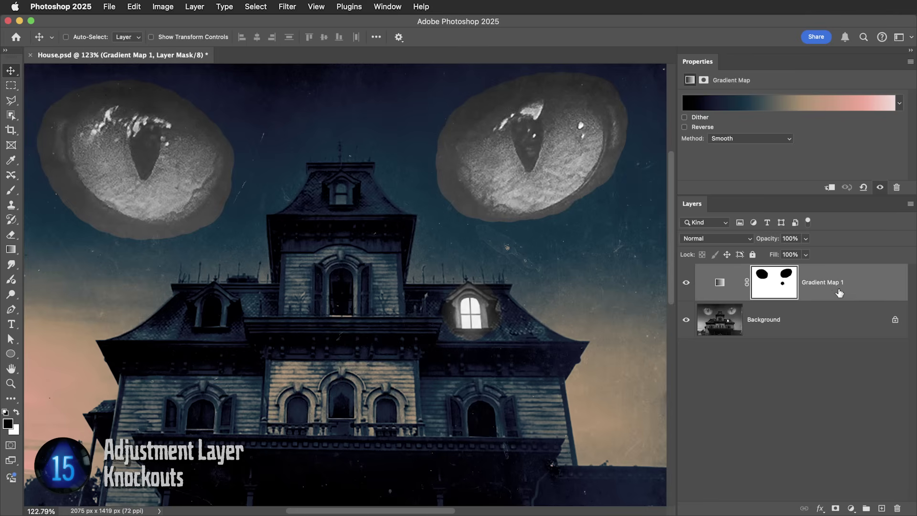
key("super+BackSpace")
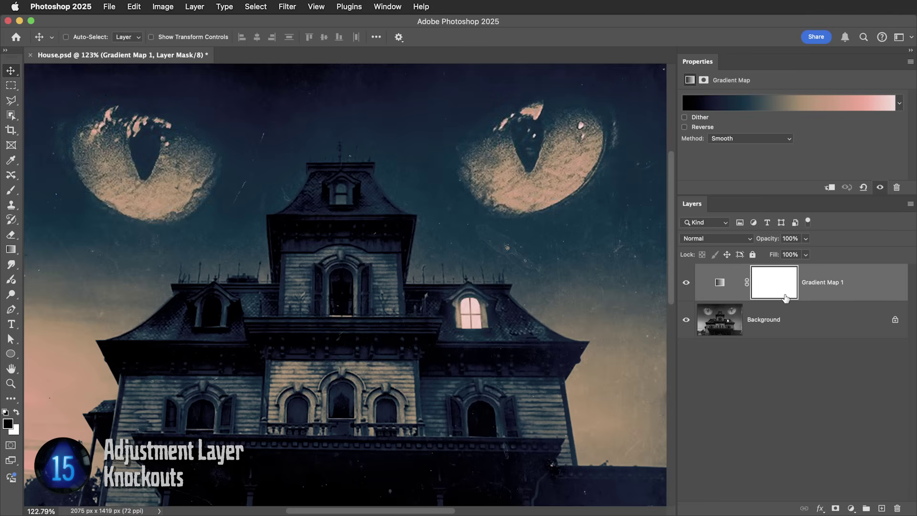
Step: Put Gradient Map 1 in a new group and name the group Gradient Maps
left_click_drag(862, 283, 866, 508)
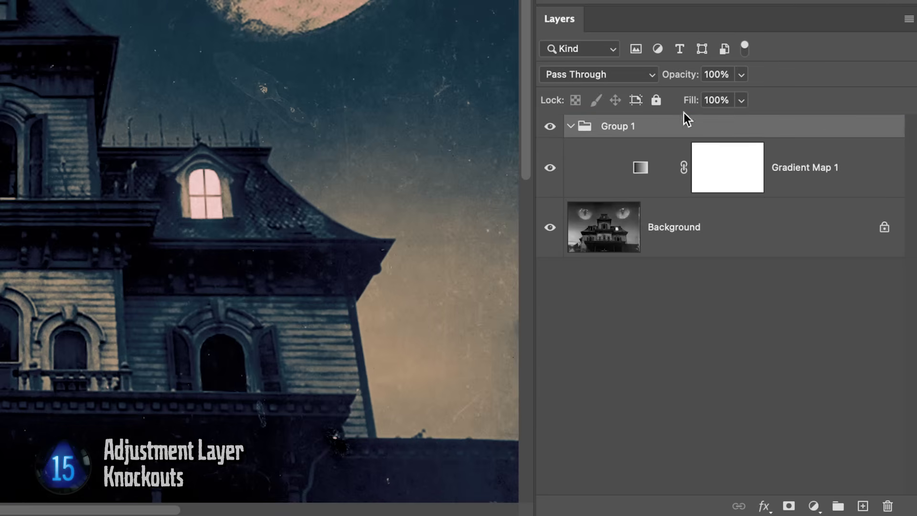
double_click(619, 127)
type("Gradient Map")
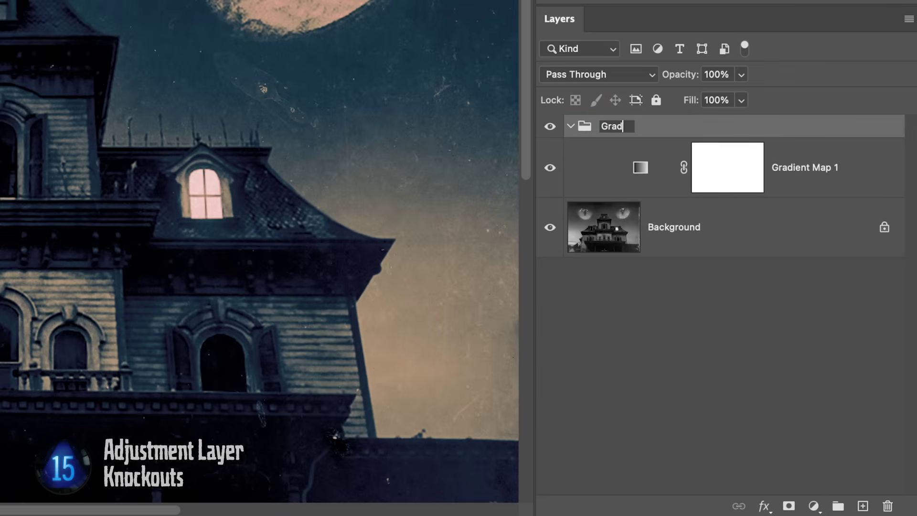
type("s")
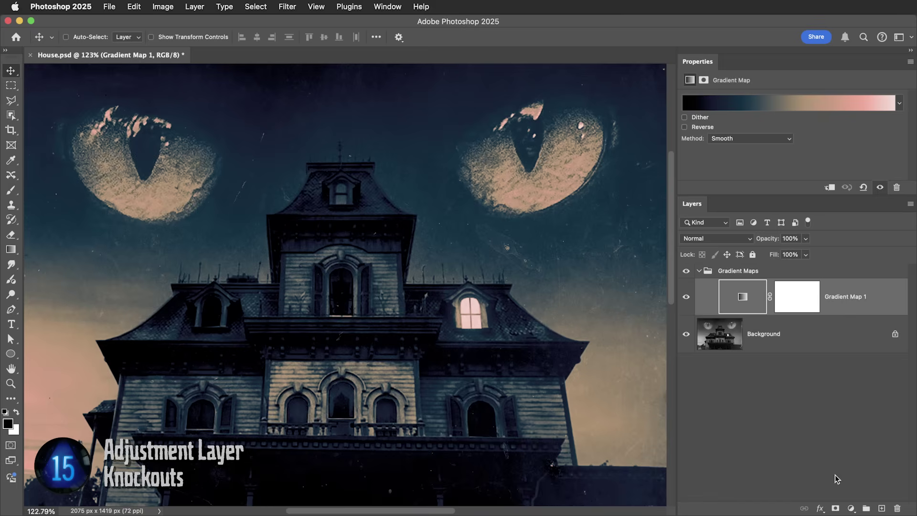
Step: Add a red gradient map above Gradient Map 1 inside the group and set its Knockout to Shallow
left_click(814, 505)
left_click(848, 492)
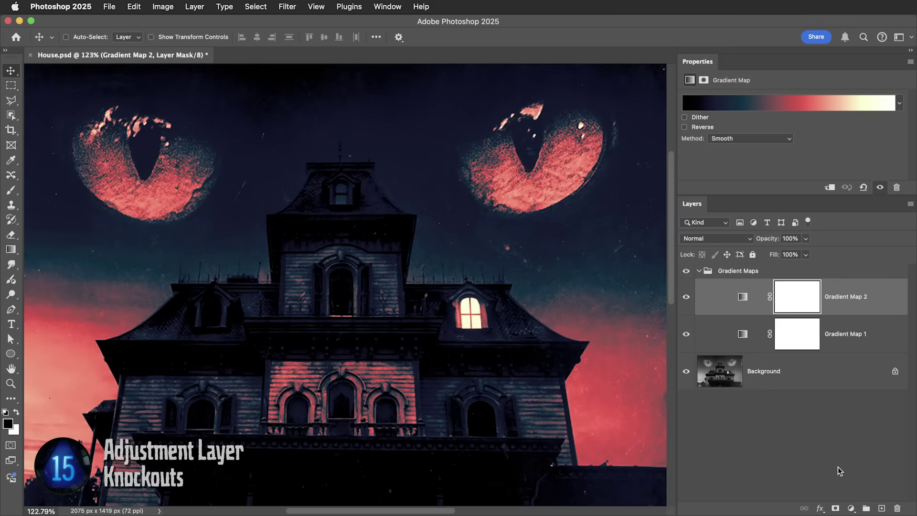
double_click(882, 302)
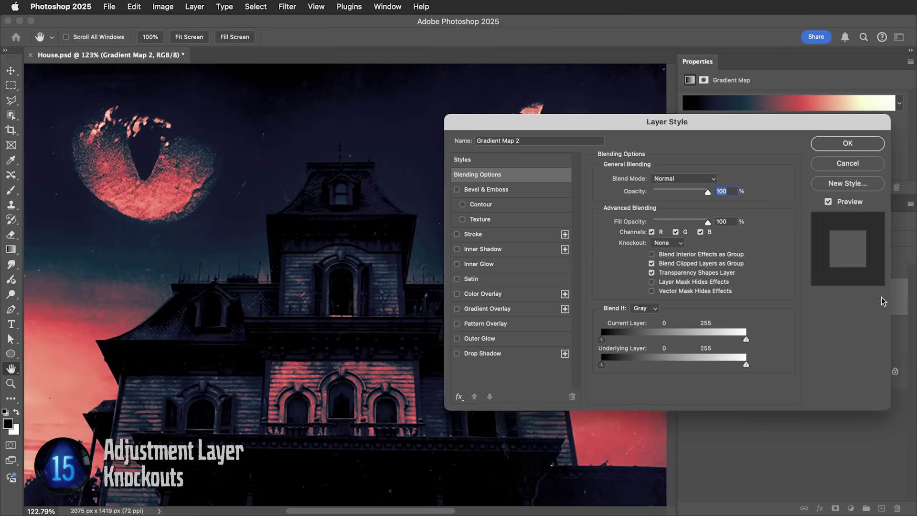
left_click(667, 242)
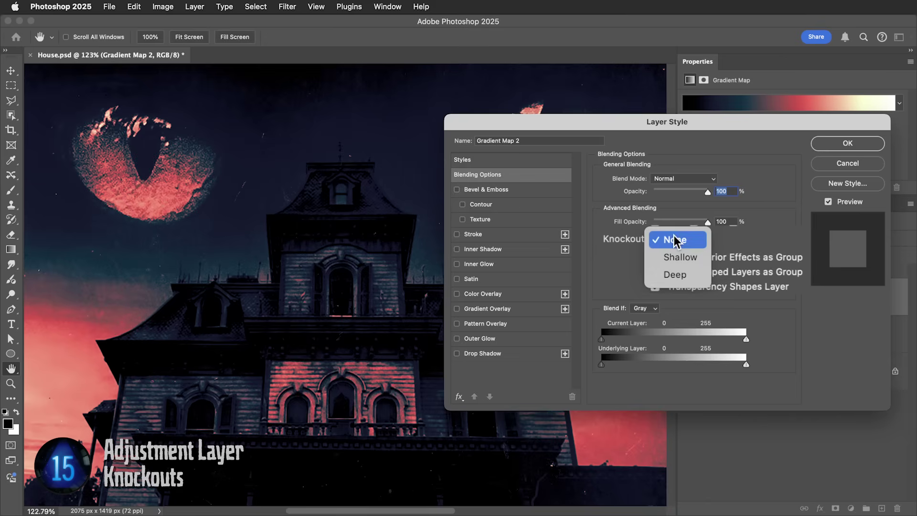
left_click(686, 256)
left_click(841, 144)
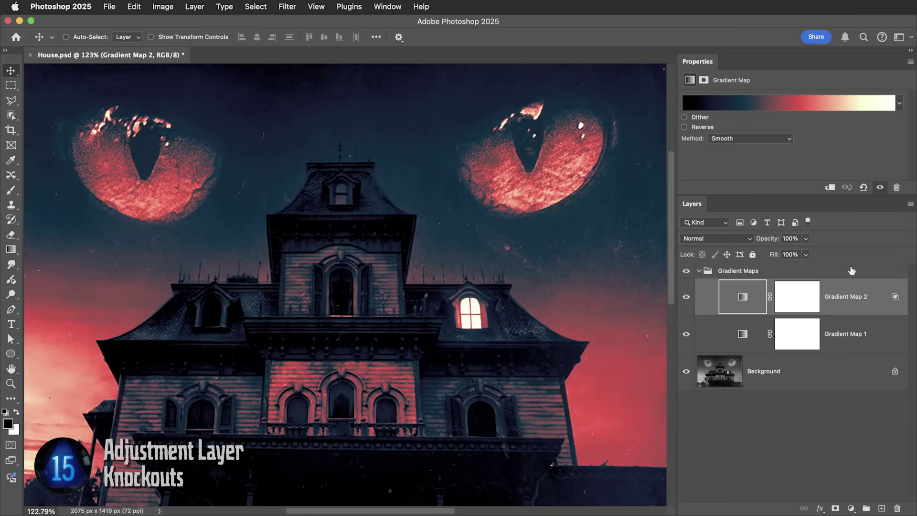
Step: Invert the Gradient Map 2 mask to black and paint white over both eyes to reveal the red map there
left_click(800, 304)
key("super+i")
key("x")
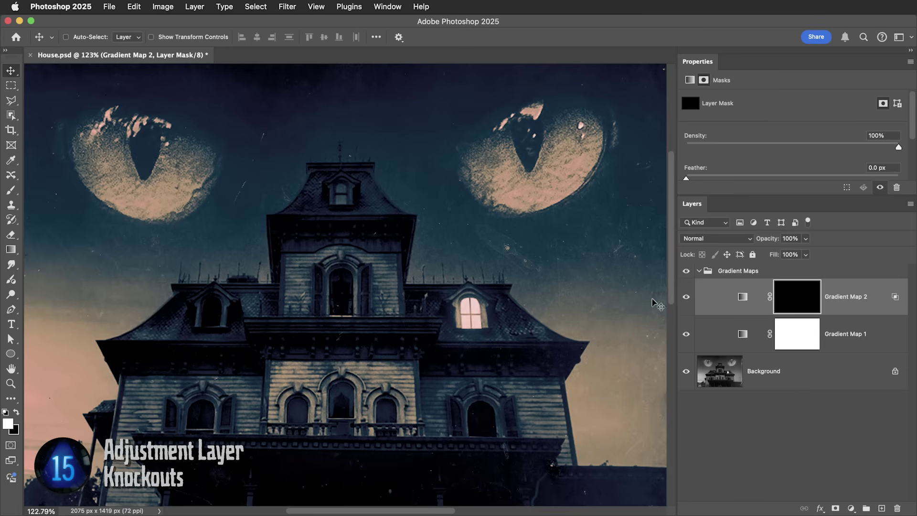
key("b")
left_click_drag(559, 196, 588, 139)
mouse_move(472, 157)
left_mouse_down()
mouse_move(498, 199)
mouse_move(511, 157)
mouse_move(475, 197)
left_mouse_up()
mouse_move(215, 160)
left_mouse_down()
mouse_move(141, 114)
mouse_move(198, 136)
mouse_move(136, 172)
left_mouse_up()
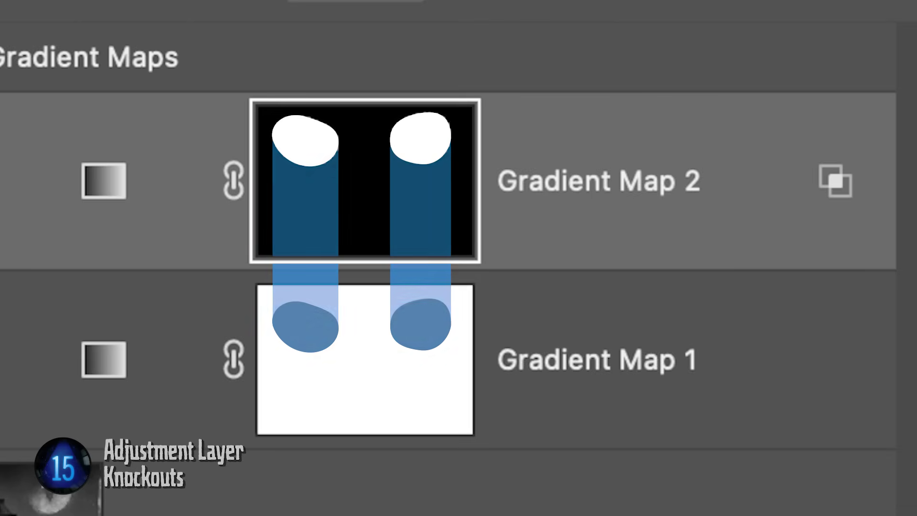
Step: Add a green gradient map above Gradient Map 2 in the group and set its Knockout to Shallow
left_click(854, 509)
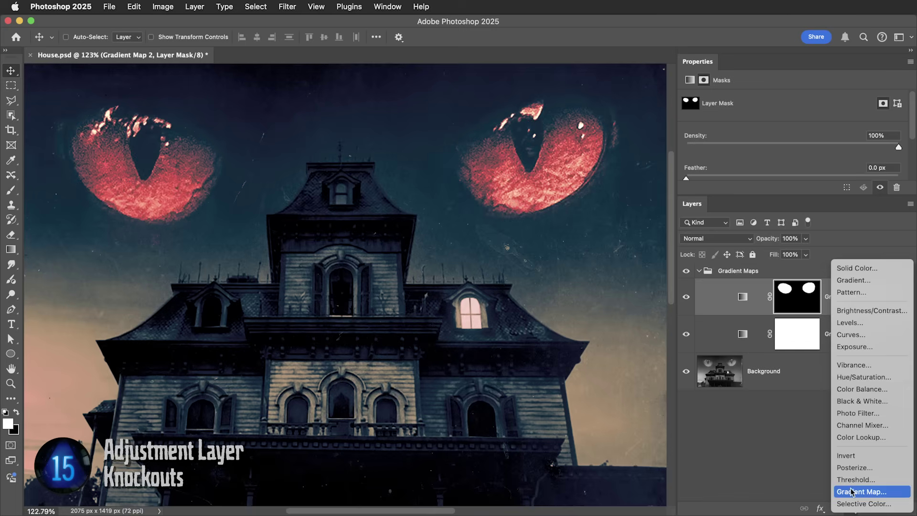
left_click(852, 492)
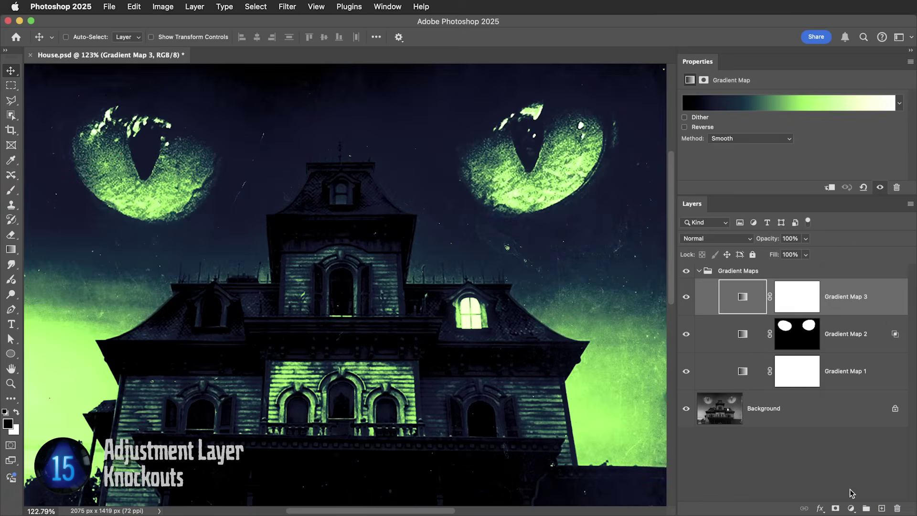
double_click(874, 304)
left_click(671, 241)
left_click(675, 252)
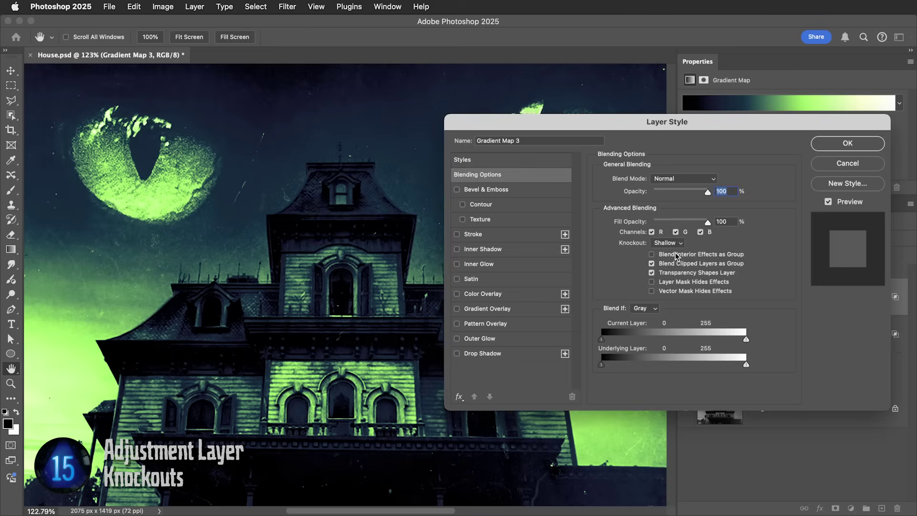
key("Return")
Step: Invert the Gradient Map 3 mask to black and paint white over the lit attic window to turn it green
left_click(784, 301)
key("super+i")
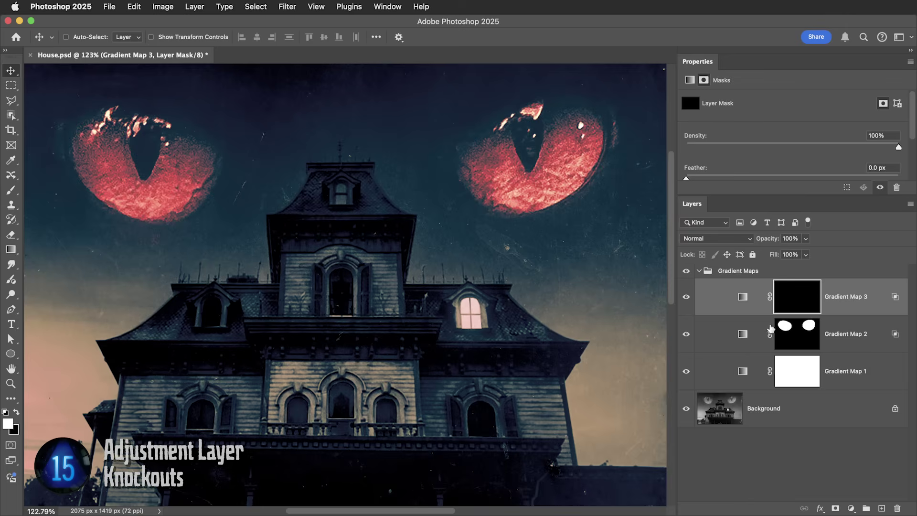
key("x")
key("b")
mouse_move(504, 306)
left_mouse_down()
mouse_move(466, 317)
mouse_move(478, 306)
left_mouse_up()
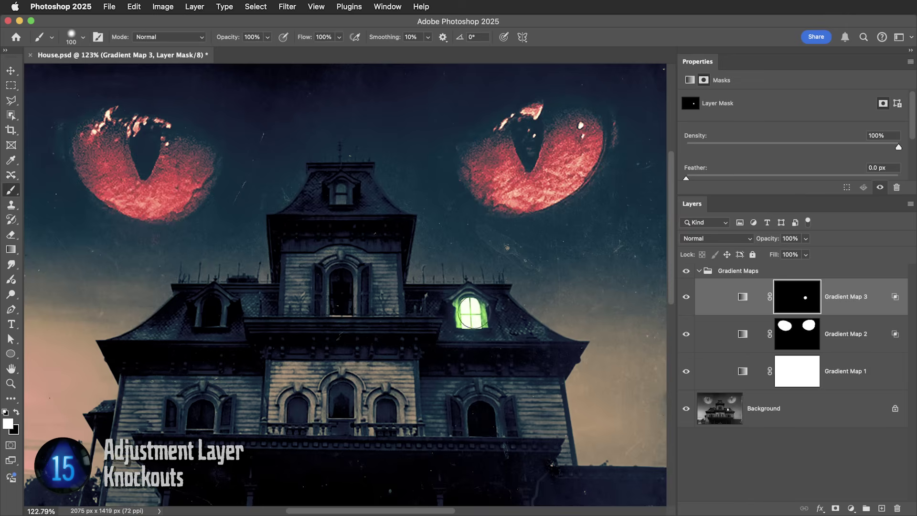
key("v")
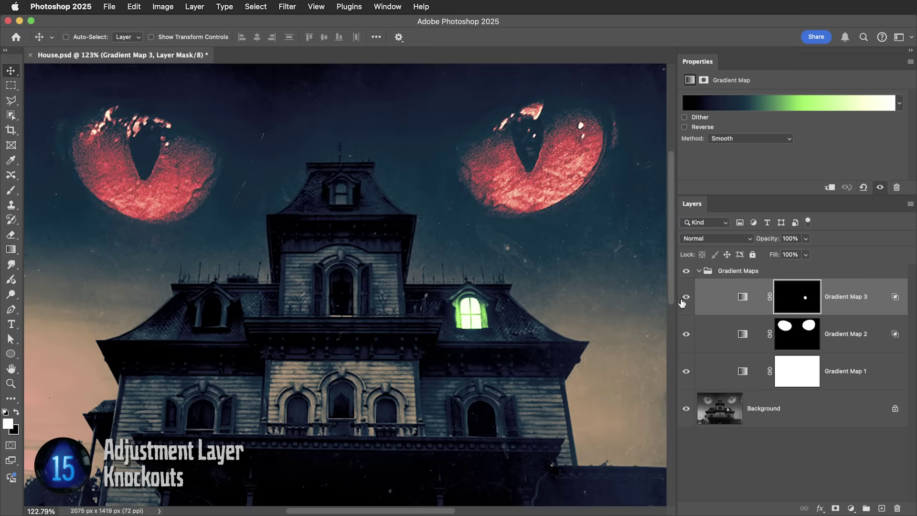
Step: Compare the image with Gradient Map 2 and Gradient Map 3 hidden and shown, checking each layer's gradient
left_click_drag(686, 296, 686, 333)
left_click(741, 372)
left_click(735, 334)
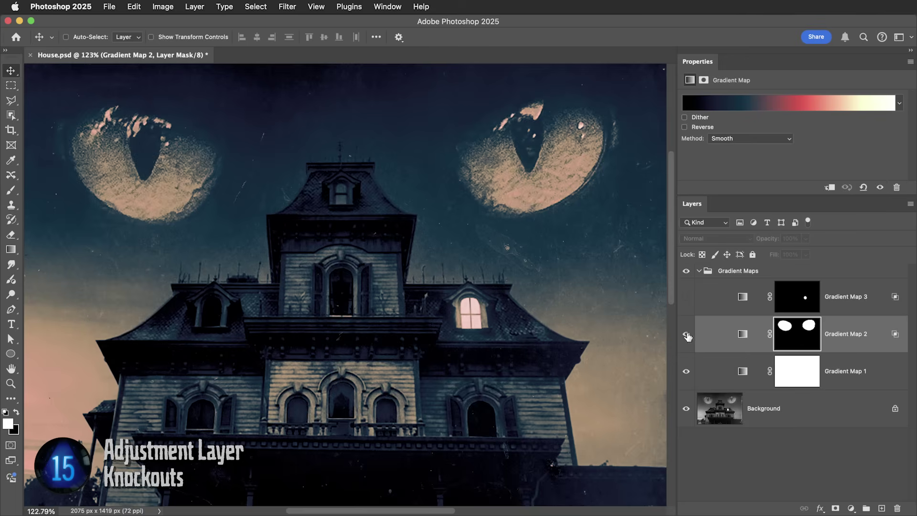
left_click(685, 334)
left_click(740, 308)
left_click(686, 297)
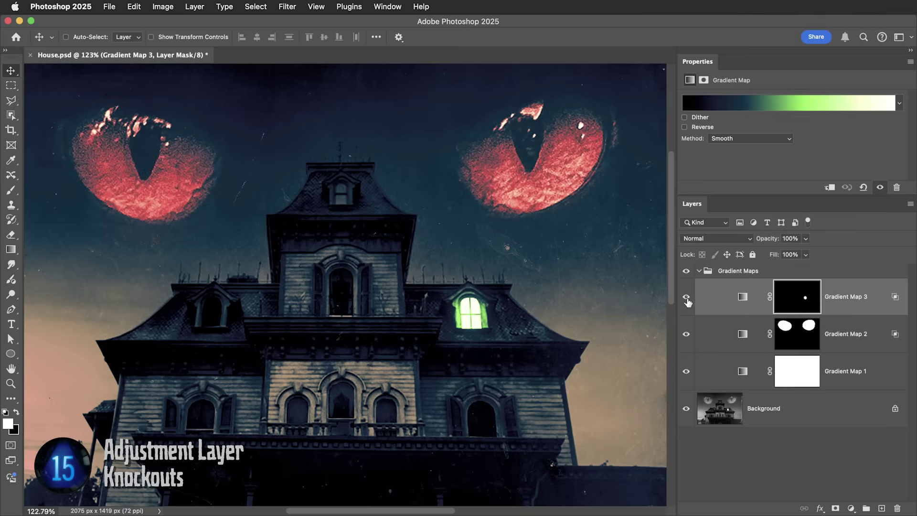
left_click(742, 301)
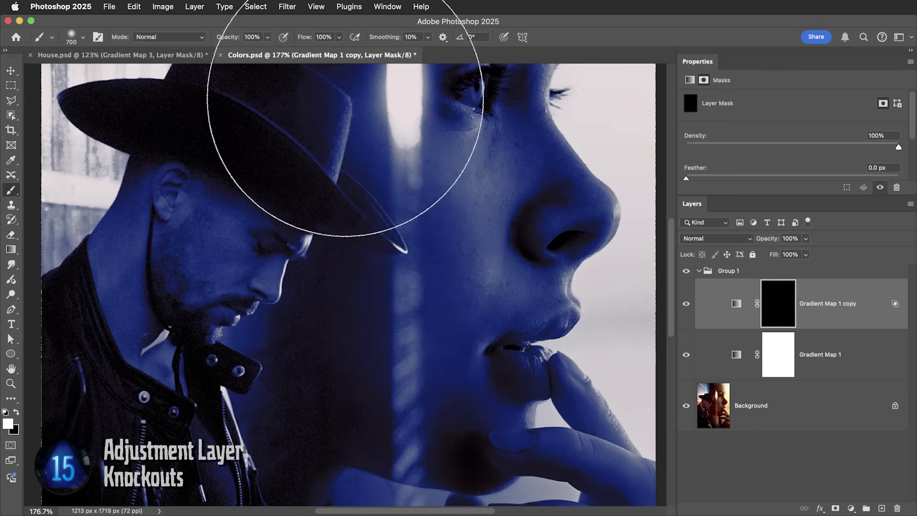
Step: Paint white down the middle of the Gradient Map 1 copy mask, over the hat brim and the area between the two faces
mouse_move(344, 82)
left_mouse_down()
mouse_move(457, 107)
mouse_move(556, 279)
mouse_move(478, 385)
mouse_move(583, 457)
mouse_move(389, 508)
left_mouse_up()
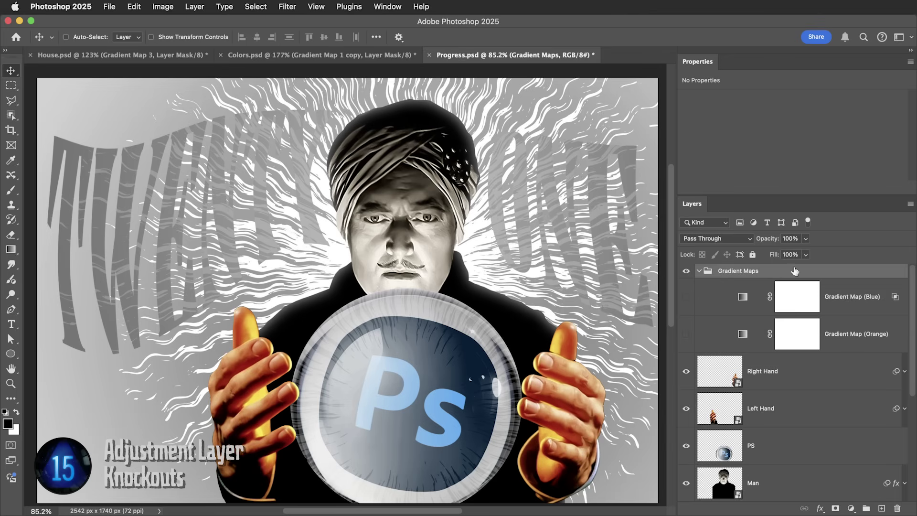
Step: Turn on the Gradient Map (Orange) and Gradient Map (Blue) layers in the Progress.psd artwork's Gradient Maps group
left_click(745, 333)
left_click(686, 337)
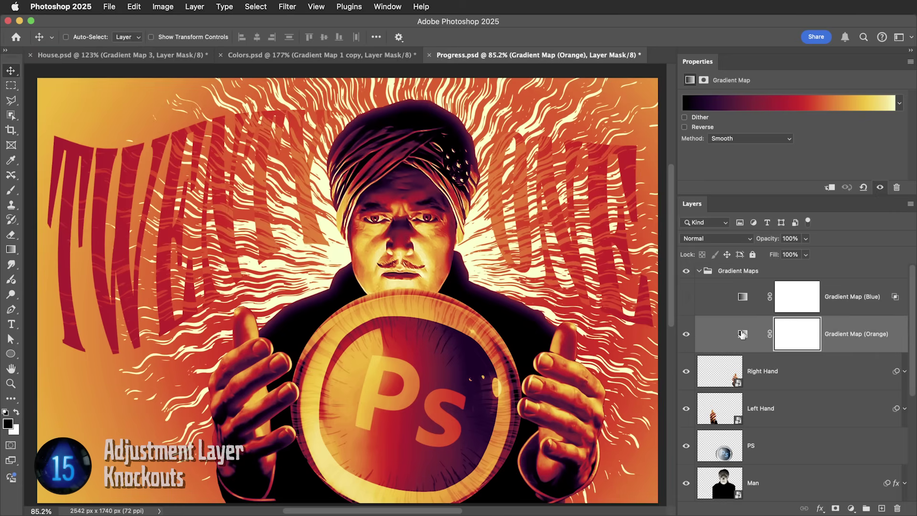
left_click(733, 309)
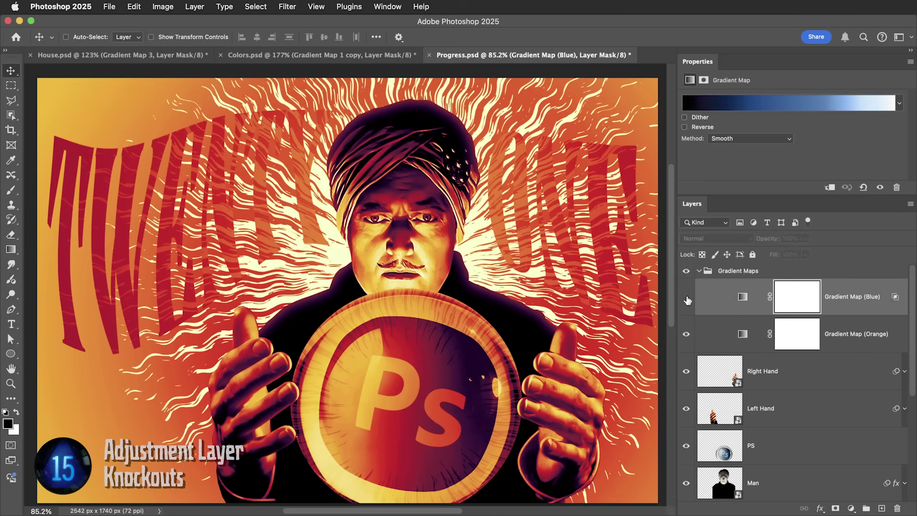
left_click(687, 297)
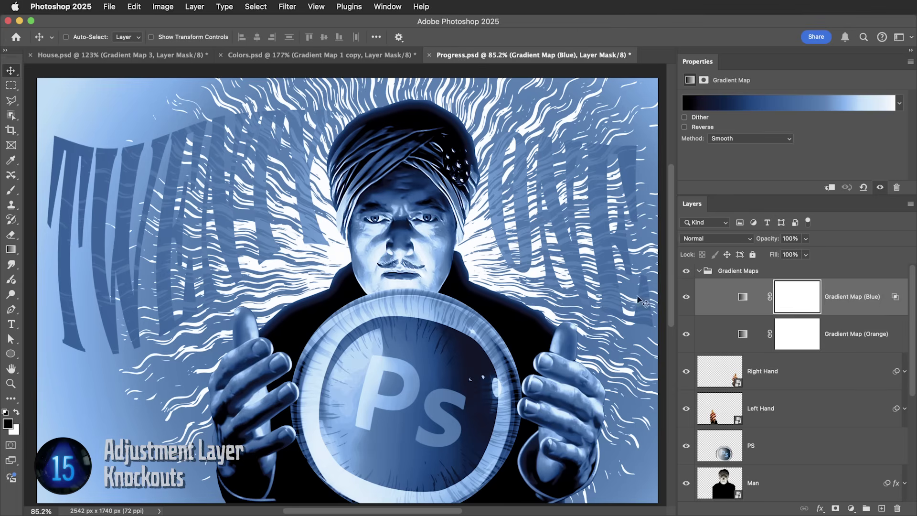
Step: Draw a black radial gradient on the Gradient Map (Blue) mask, outward from the Ps ball, to reveal the orange map around it
key("g")
left_click_drag(400, 373, 153, 187)
key("v")
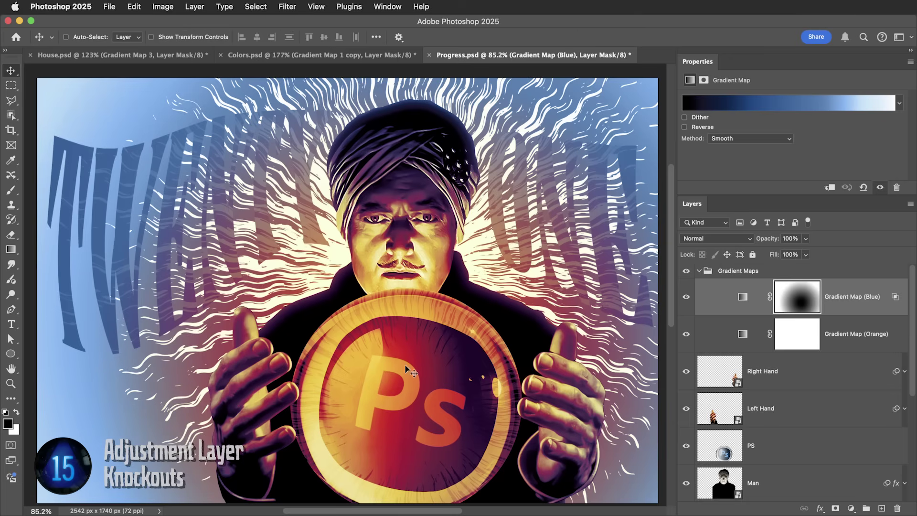
Step: Paint white on the Gradient Map (Blue) mask over the Ps ball to bring back the blue map there
key("b")
key("x")
mouse_move(356, 358)
left_mouse_down()
mouse_move(351, 421)
mouse_move(367, 353)
mouse_move(403, 364)
mouse_move(344, 367)
mouse_move(397, 331)
mouse_move(366, 413)
mouse_move(350, 421)
mouse_move(340, 346)
mouse_move(351, 355)
mouse_move(339, 349)
mouse_move(401, 321)
mouse_move(416, 337)
left_mouse_up()
key("v")
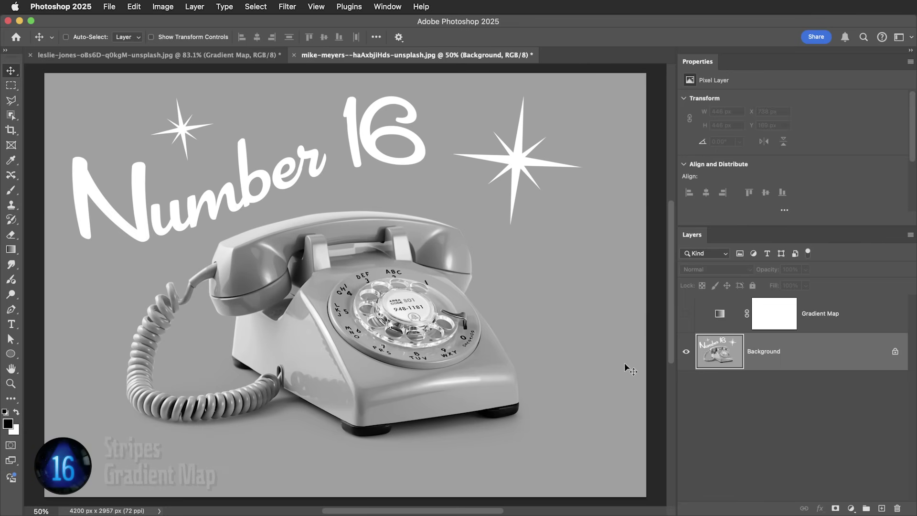
Step: Turn on the telephone image's Gradient Map layer and set its gradient method to Stripes
left_click(701, 329)
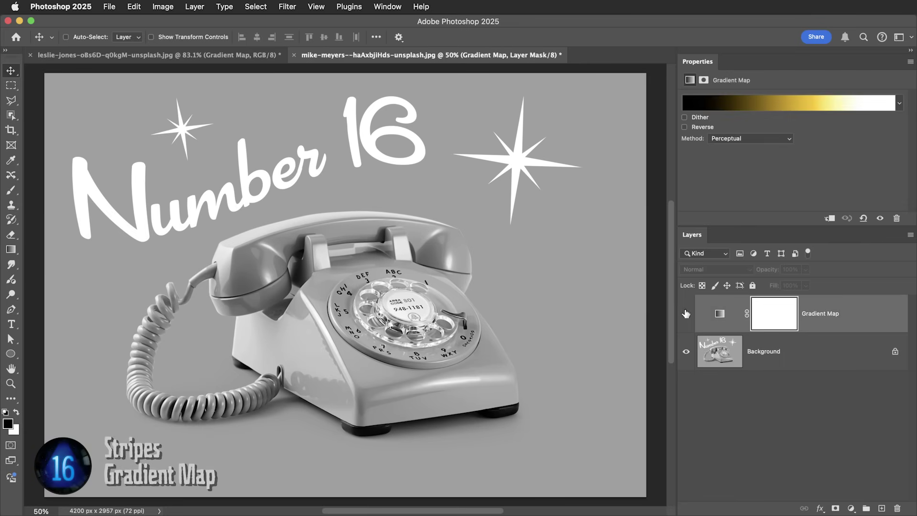
left_click(686, 314)
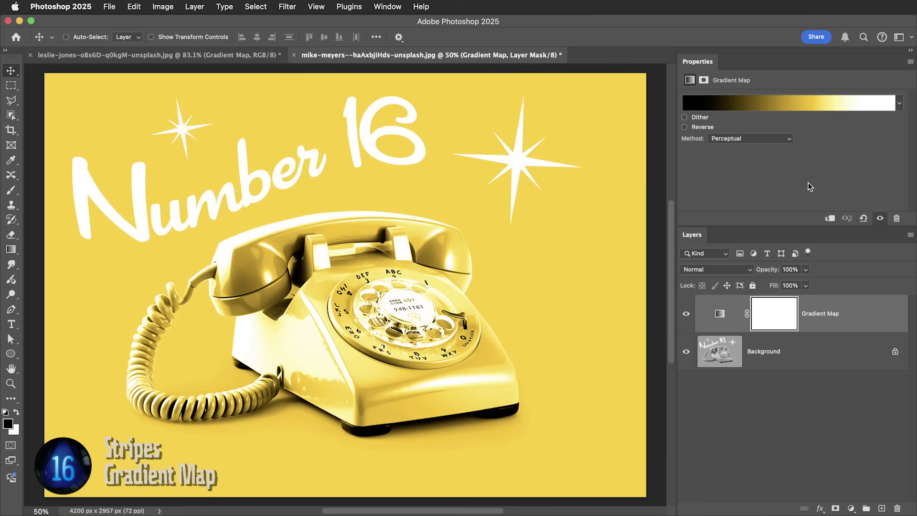
left_click(743, 137)
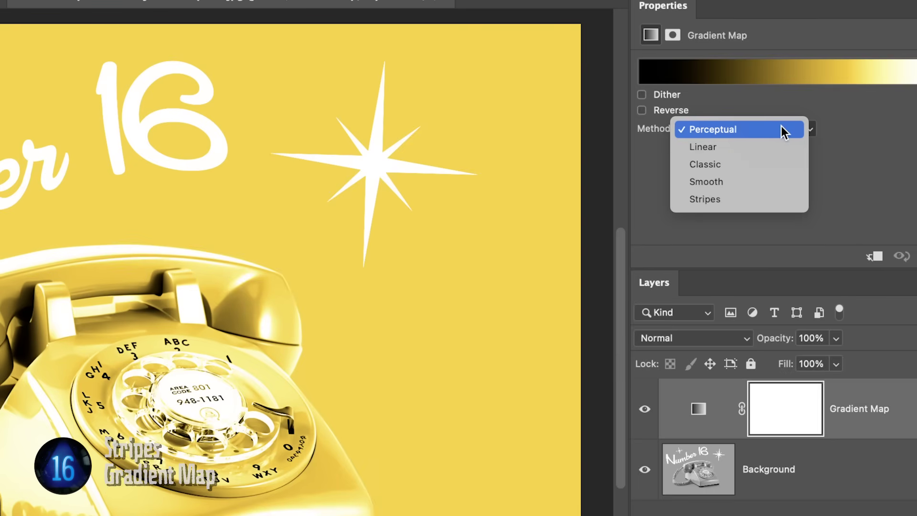
left_click(731, 199)
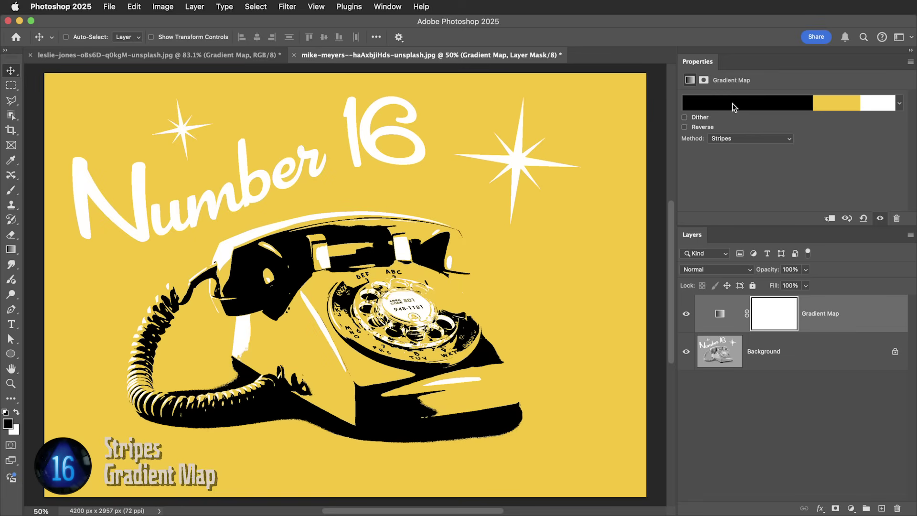
Step: Shift the yellow gradient stop toward black and move the white stop to location 68 in the telephone's gradient map
left_click(769, 105)
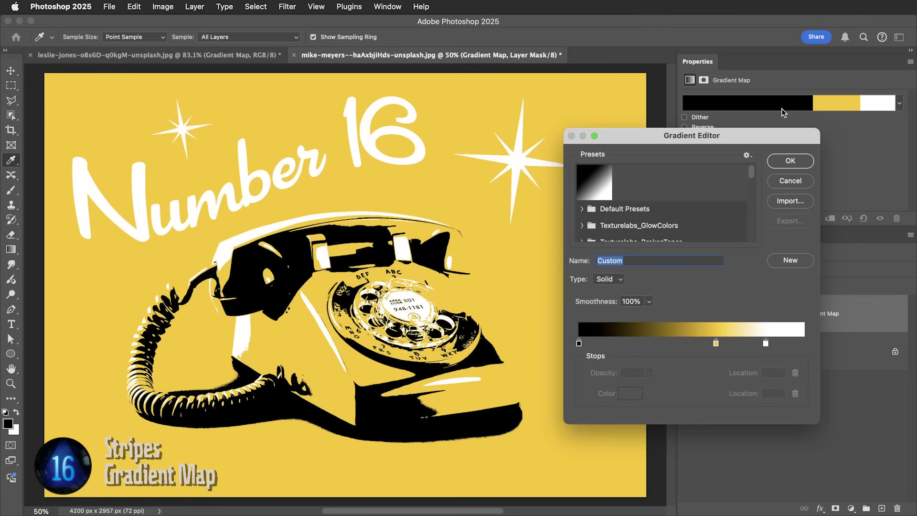
left_click_drag(715, 344, 704, 344)
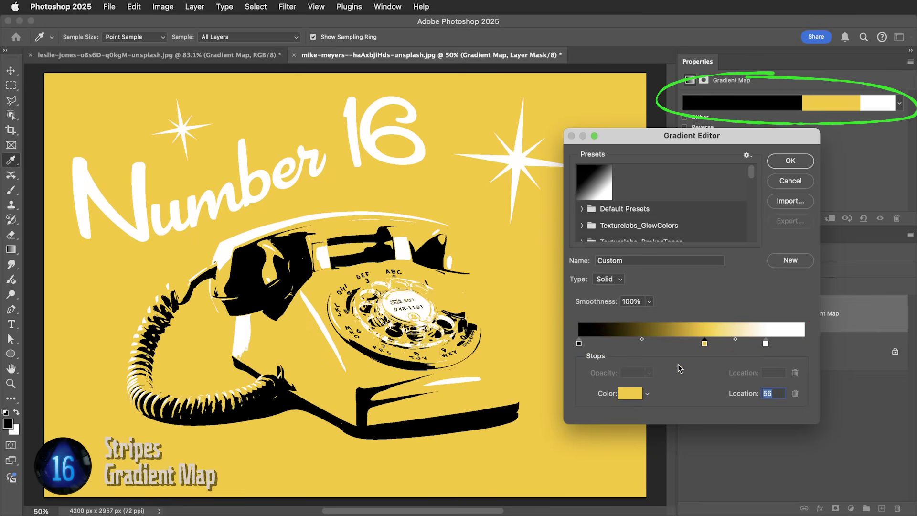
left_click_drag(704, 344, 677, 344)
left_click_drag(765, 343, 737, 347)
mouse_move(675, 347)
left_mouse_down()
mouse_move(652, 347)
mouse_move(682, 347)
left_mouse_up()
left_click_drag(740, 346, 734, 347)
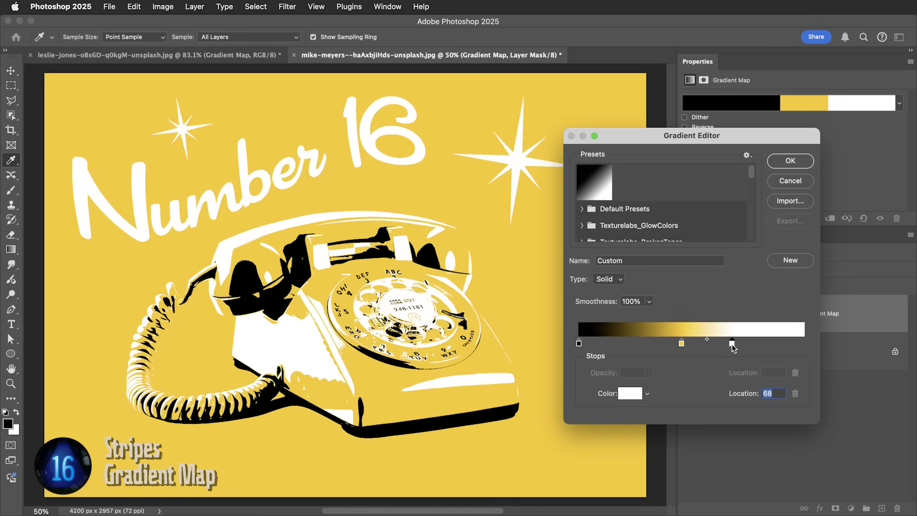
left_click(791, 161)
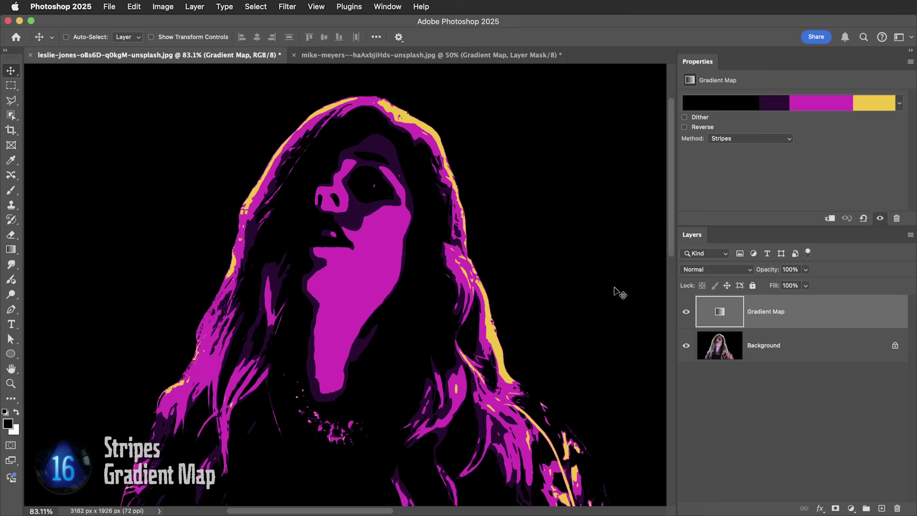
Step: In the hooded portrait's gradient map, move the dark purple stop toward black and recolor the magenta stop red
left_click(784, 101)
left_click_drag(659, 344, 637, 344)
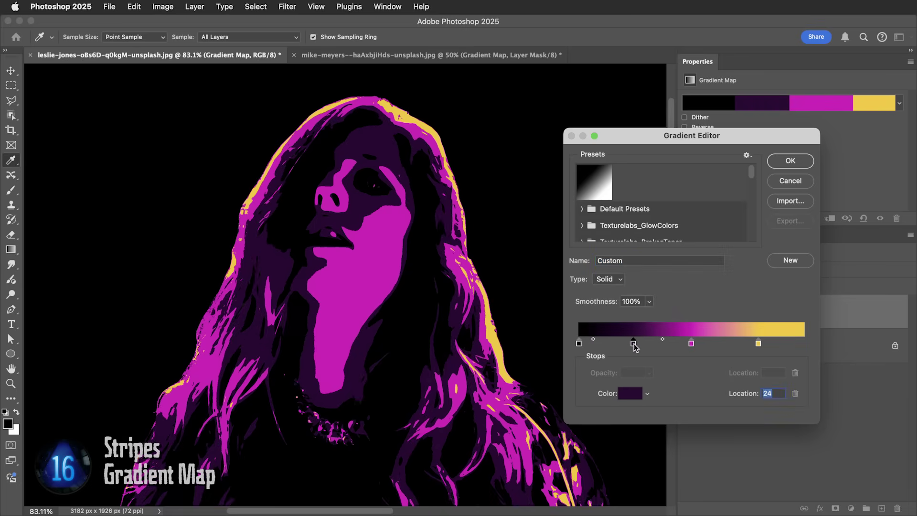
double_click(691, 344)
left_click_drag(677, 277, 678, 273)
key("Return")
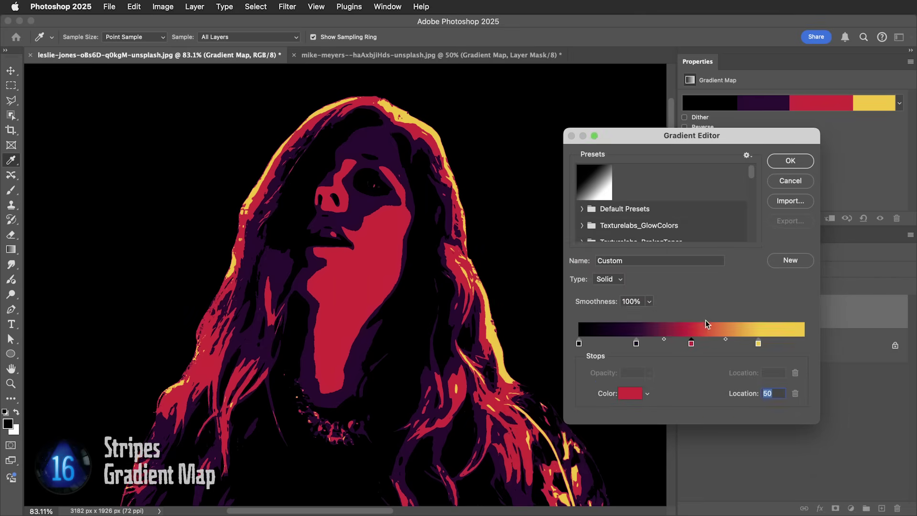
Step: Fine-tune the red stop's position, keep the yellow stop at location 80, and accept the gradient
mouse_move(688, 350)
left_mouse_down()
mouse_move(681, 343)
mouse_move(691, 347)
left_mouse_up()
mouse_move(758, 346)
left_mouse_down()
mouse_move(751, 343)
mouse_move(758, 345)
left_mouse_up()
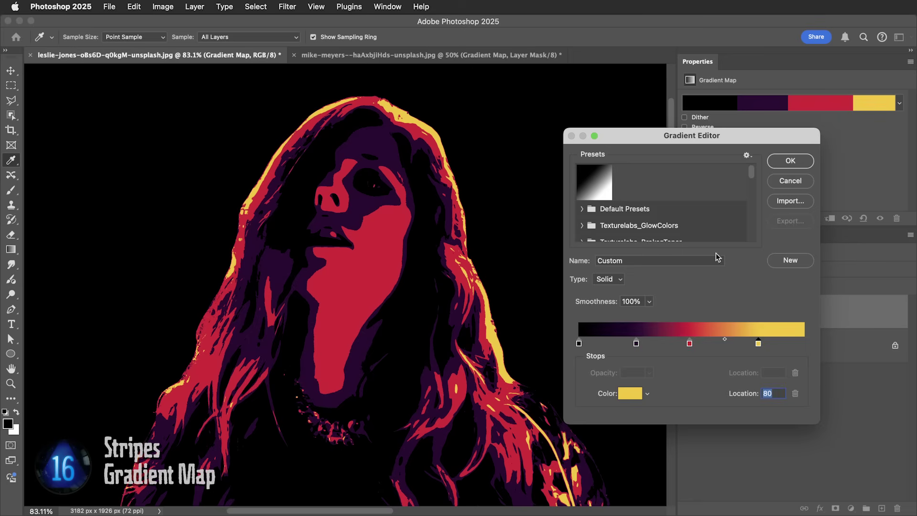
left_click(795, 161)
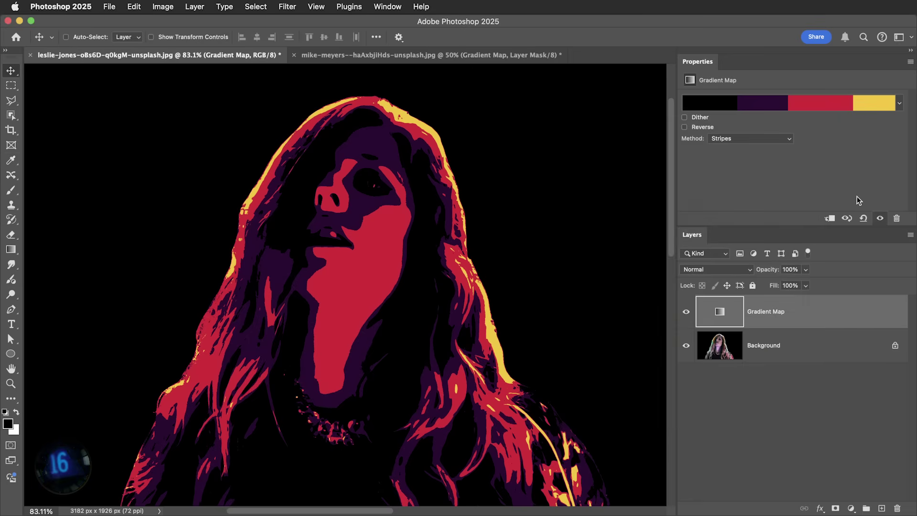
Step: Duplicate the portrait's Background layer beneath the Gradient Map
key("super+space")
left_click_drag(404, 199, 455, 239)
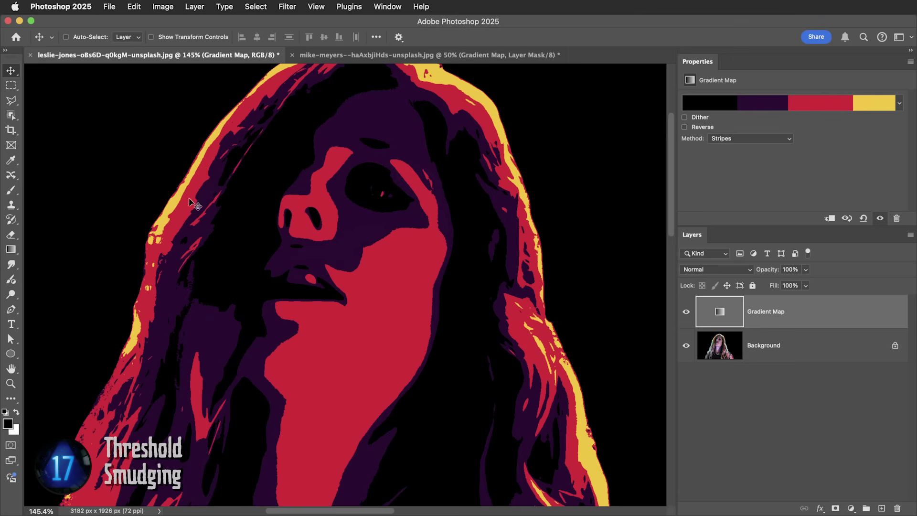
left_click_drag(372, 303, 389, 306)
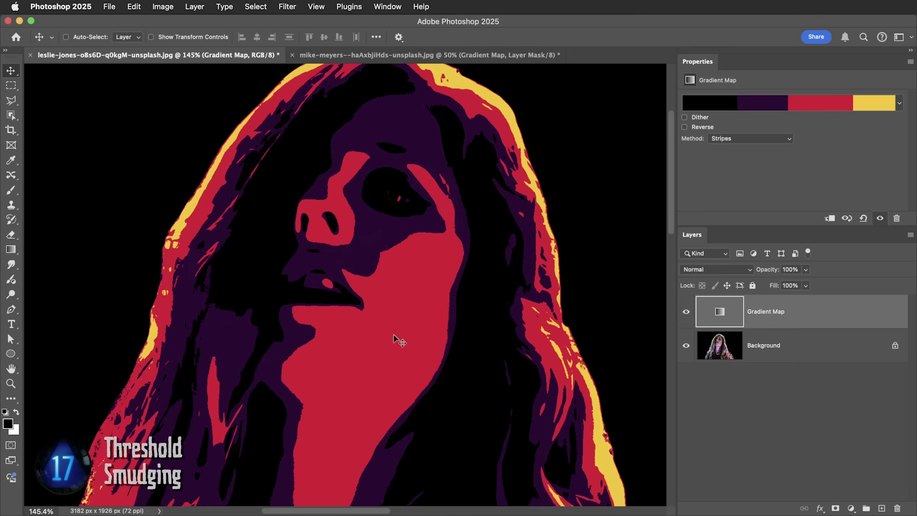
left_click(825, 354)
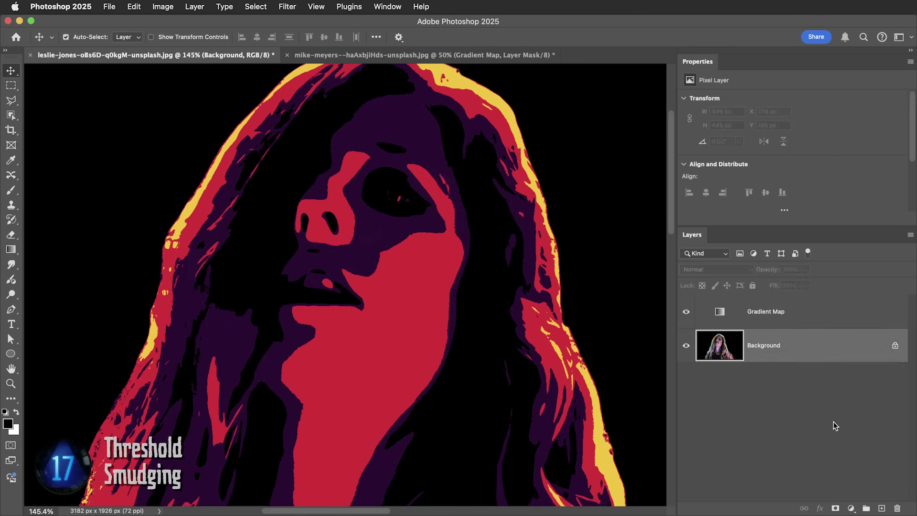
key("super+j")
Step: Smudge the edges of the facial shapes and the upper lip on the Background copy with the Smudge tool at 80% strength
key("z")
left_click_drag(424, 262, 434, 290)
left_click(12, 264)
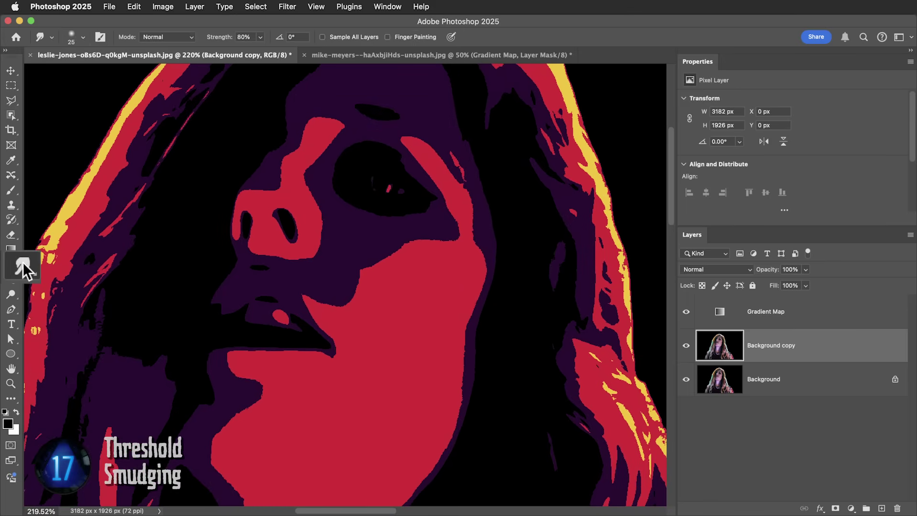
mouse_move(447, 230)
left_mouse_down()
mouse_move(454, 232)
mouse_move(384, 243)
mouse_move(337, 268)
mouse_move(293, 296)
mouse_move(293, 315)
mouse_move(266, 338)
mouse_move(229, 327)
mouse_move(292, 322)
mouse_move(248, 277)
mouse_move(193, 341)
mouse_move(144, 335)
left_mouse_up()
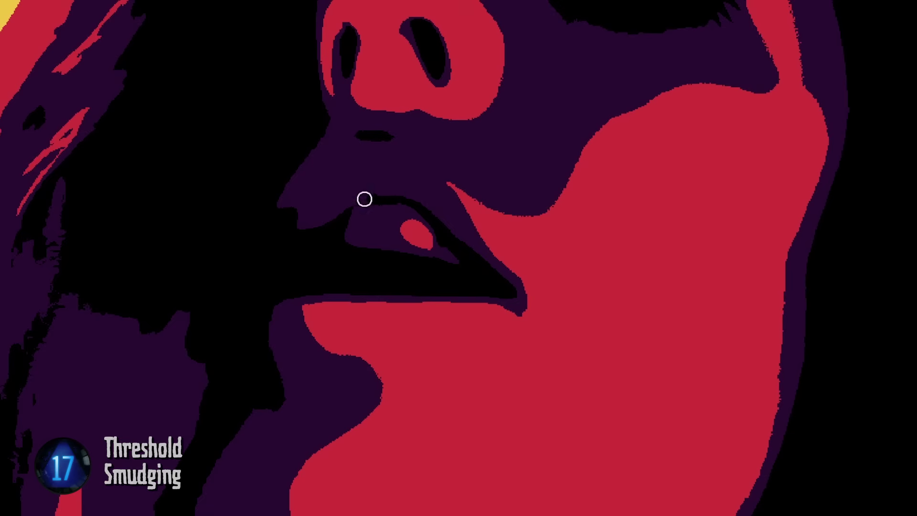
mouse_move(365, 198)
left_mouse_down()
mouse_move(329, 223)
mouse_move(384, 195)
mouse_move(346, 206)
mouse_move(406, 198)
left_mouse_up()
Step: Smudge the hair beside the face into long tapered strands and smooth the edge along the nose
left_click_drag(360, 299, 483, 80)
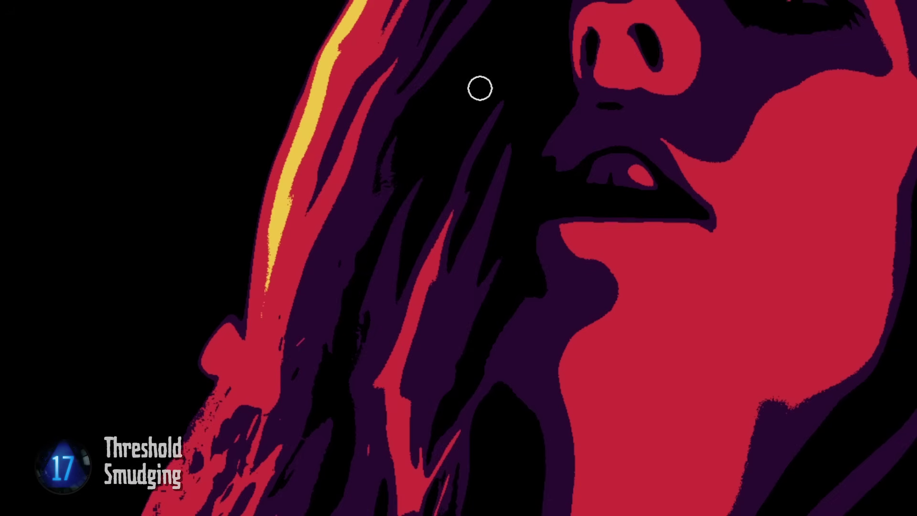
left_click_drag(406, 208, 487, 29)
left_click_drag(376, 208, 509, 31)
left_click_drag(404, 147, 470, 29)
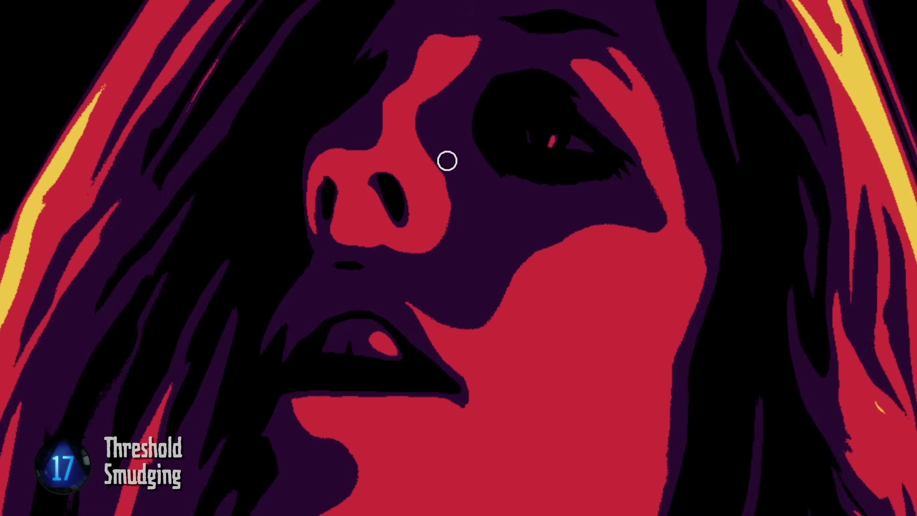
mouse_move(446, 157)
left_mouse_down()
mouse_move(453, 240)
mouse_move(460, 213)
mouse_move(434, 266)
mouse_move(437, 258)
mouse_move(401, 274)
mouse_move(445, 244)
mouse_move(434, 260)
mouse_move(455, 195)
mouse_move(450, 160)
left_mouse_up()
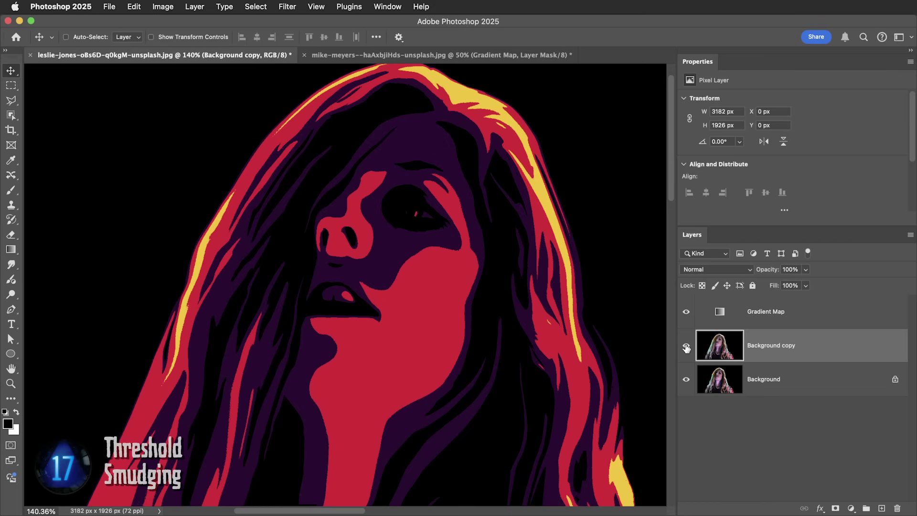
Step: Compare the portrait with the smudged Background copy layer hidden and shown
left_click(686, 347)
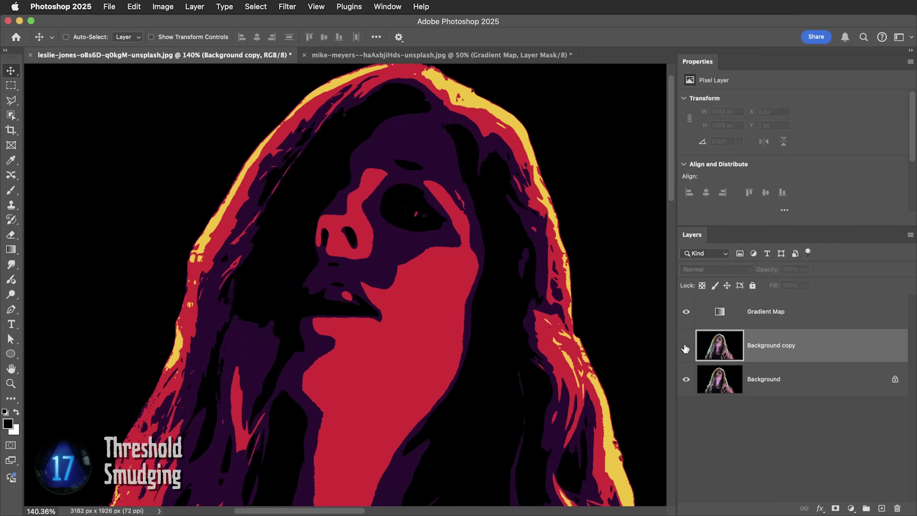
left_click(686, 347)
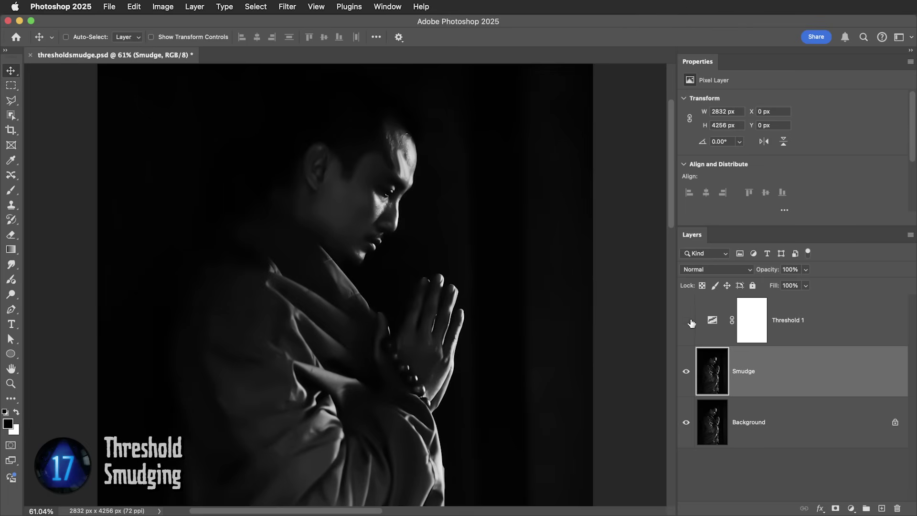
Step: Turn on the Threshold 1 layer over the praying man and smudge the face and hand highlights on the layer beneath it
left_click(686, 320)
key("z")
mouse_move(405, 148)
left_mouse_down()
mouse_move(448, 203)
mouse_move(456, 238)
mouse_move(400, 180)
mouse_move(401, 235)
mouse_move(415, 256)
mouse_move(355, 147)
mouse_move(354, 172)
mouse_move(362, 164)
left_mouse_up()
key("r")
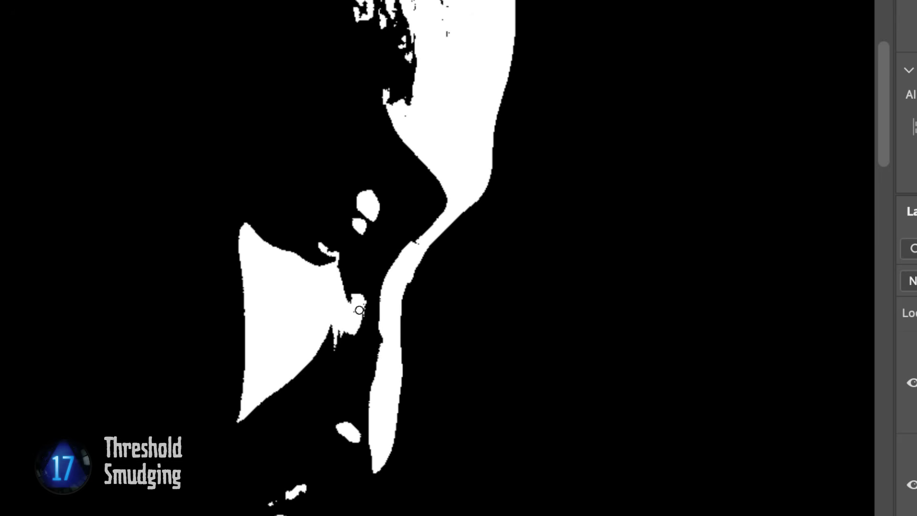
left_click_drag(360, 310, 358, 287)
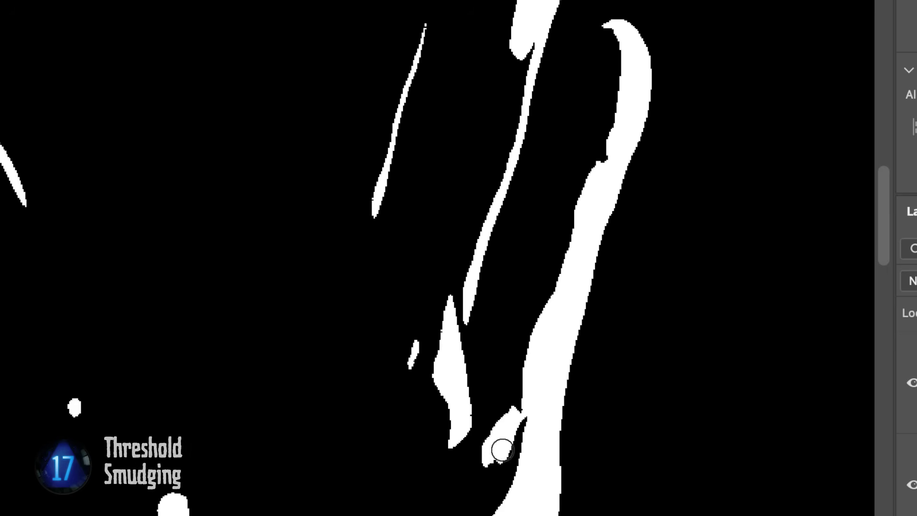
mouse_move(500, 449)
left_mouse_down()
mouse_move(491, 459)
mouse_move(520, 482)
left_mouse_up()
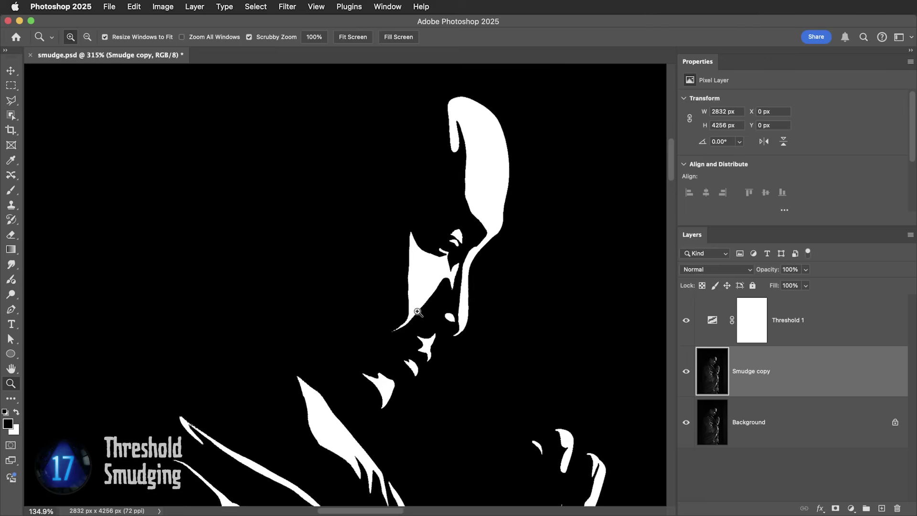
Step: Compare the thresholded figure in smudge.psd with the Smudge copy layer hidden and shown
left_click_drag(417, 310, 443, 330)
left_click_drag(443, 330, 412, 261)
key("v")
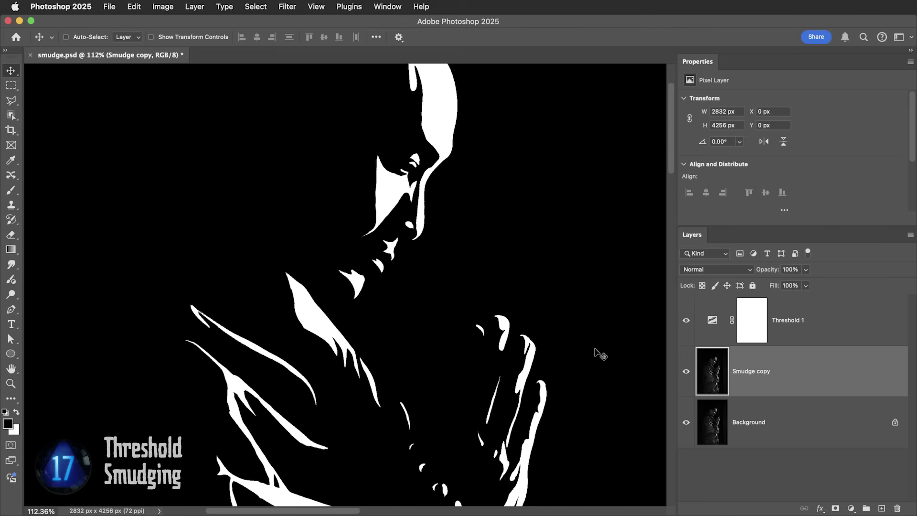
left_click(686, 372)
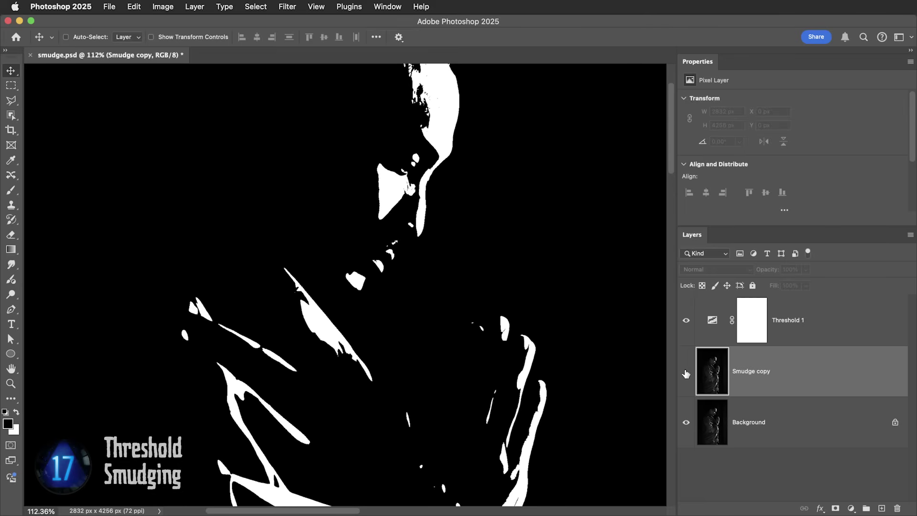
left_click(686, 372)
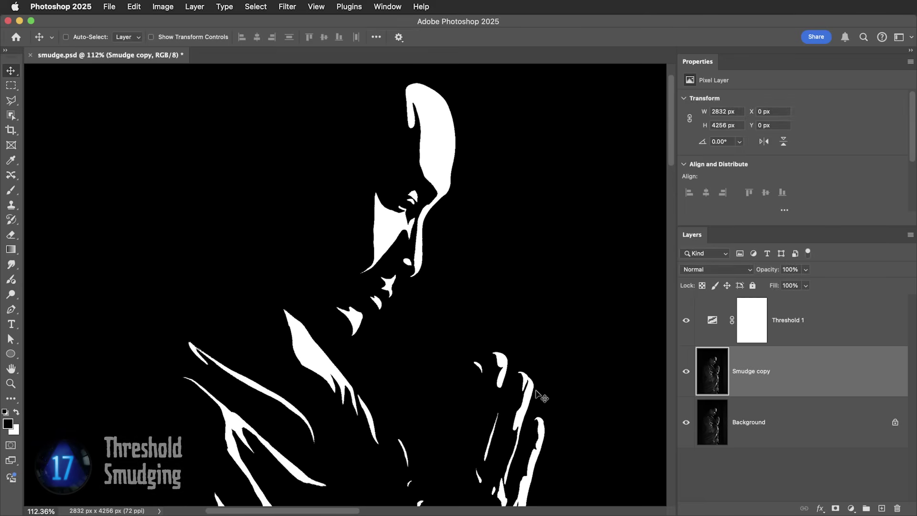
Step: Examine the pixel edges of the white shapes around the cheek and nose up close
key("z")
left_click_drag(541, 387, 544, 355)
mouse_move(405, 226)
left_mouse_down()
mouse_move(418, 223)
mouse_move(497, 268)
left_mouse_up()
key("v")
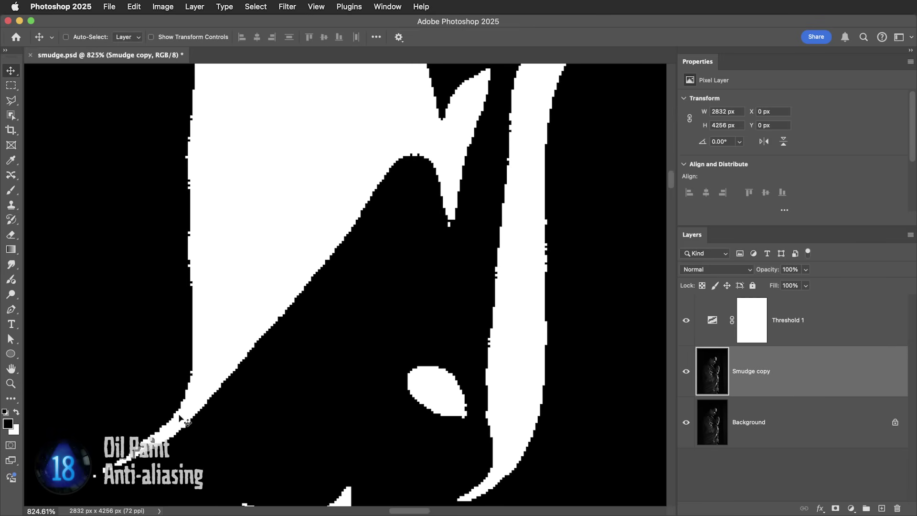
Step: Stamp all visible layers into a new merged pixel layer above Threshold 1
left_click_drag(446, 262, 395, 323)
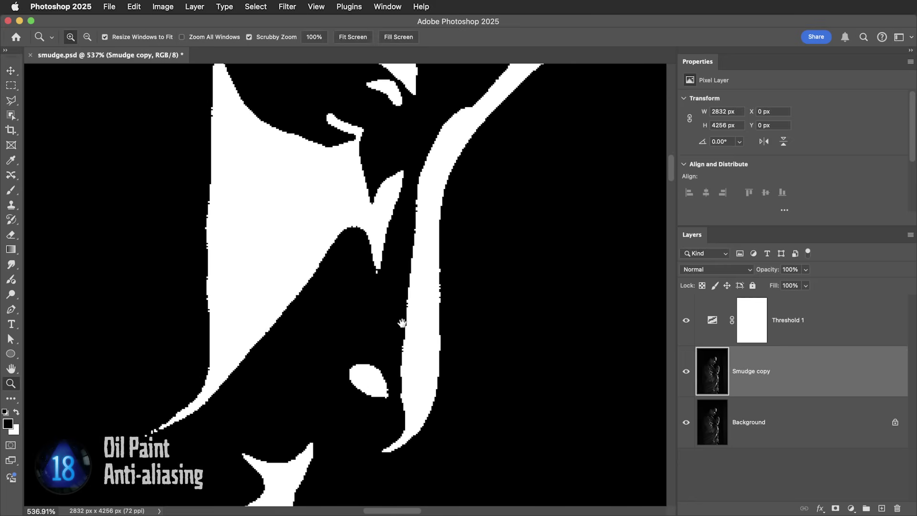
key("v")
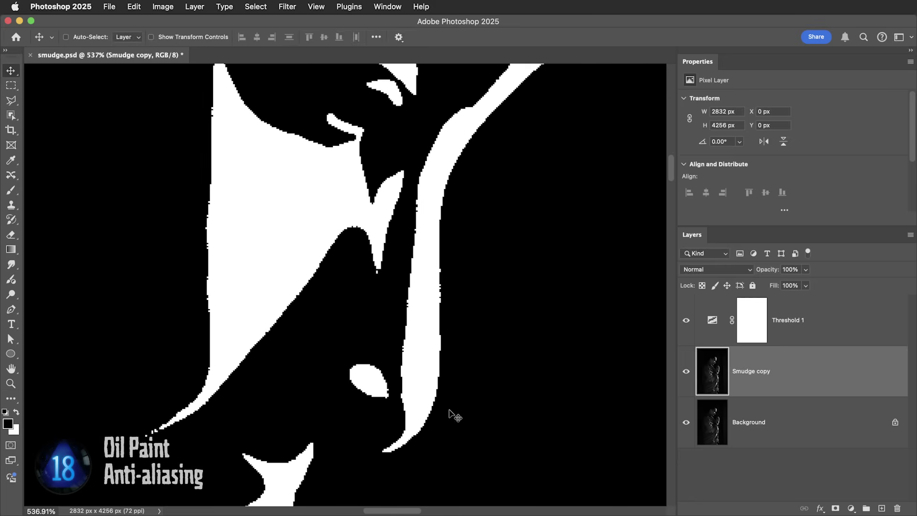
left_click(713, 321)
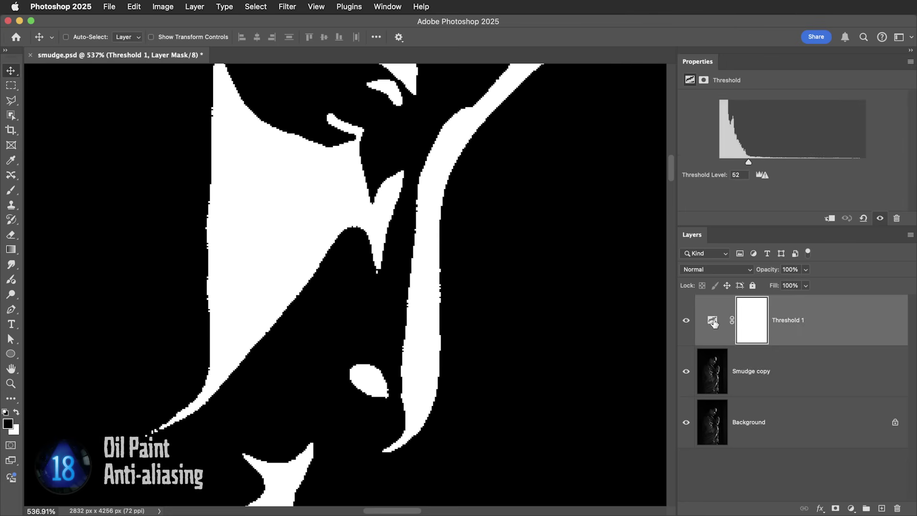
left_click(713, 322)
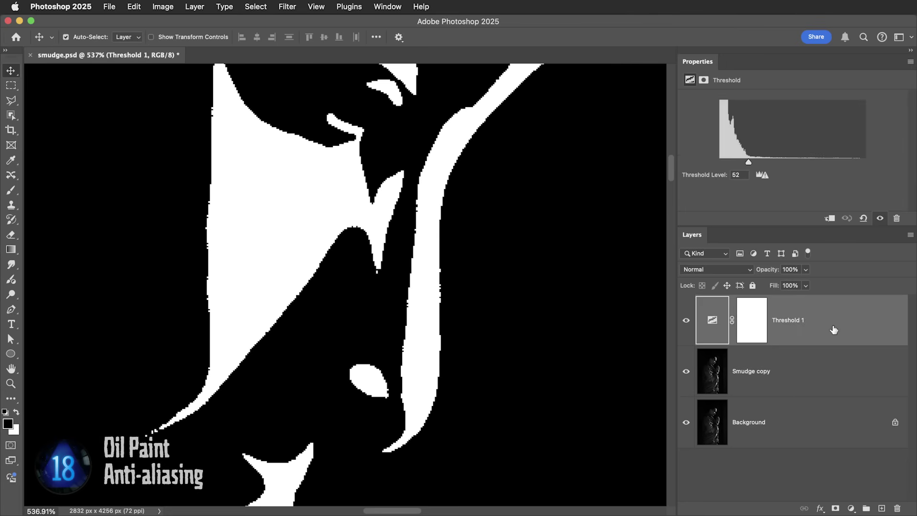
key("super+alt+shift+e")
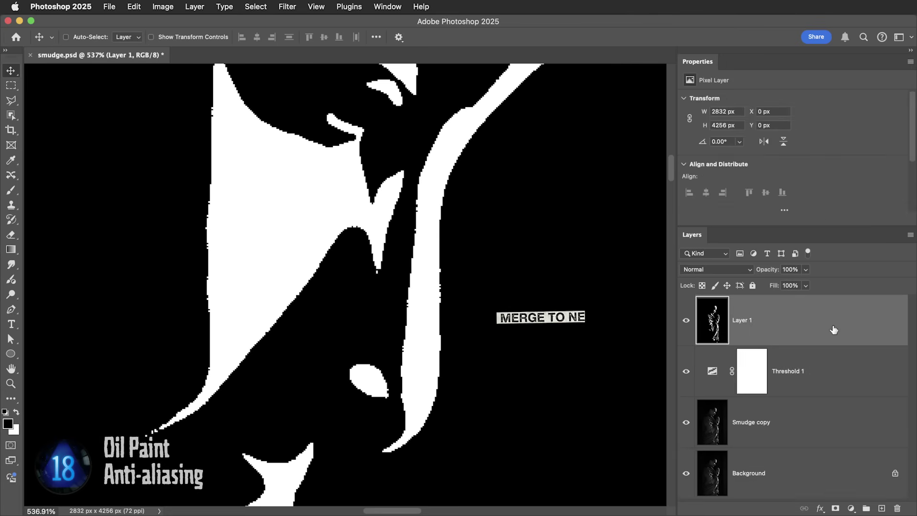
Step: Start the Oil Paint filter on the merged layer with Stylization 0.5 and Cleanliness 0.4
left_click(295, 7)
mouse_move(333, 253)
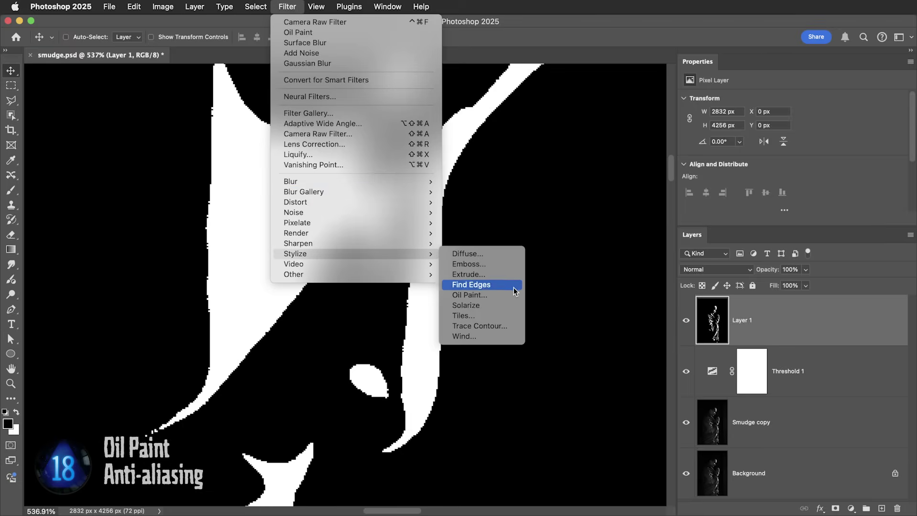
left_click(481, 296)
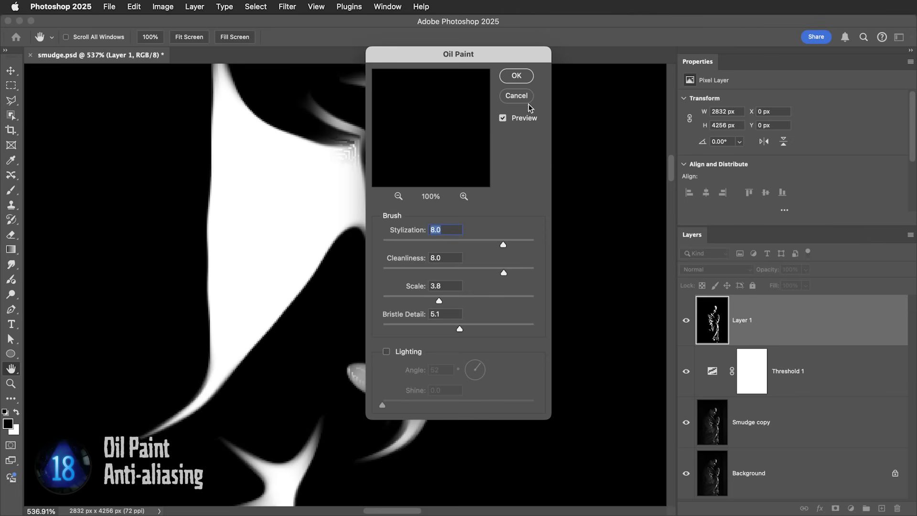
left_click_drag(474, 56, 567, 82)
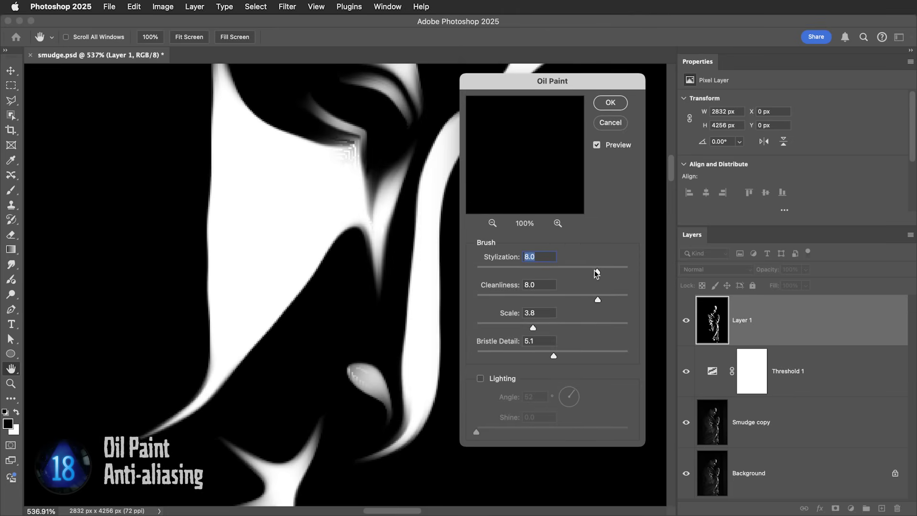
left_click_drag(555, 271, 477, 271)
left_click_drag(544, 299, 483, 299)
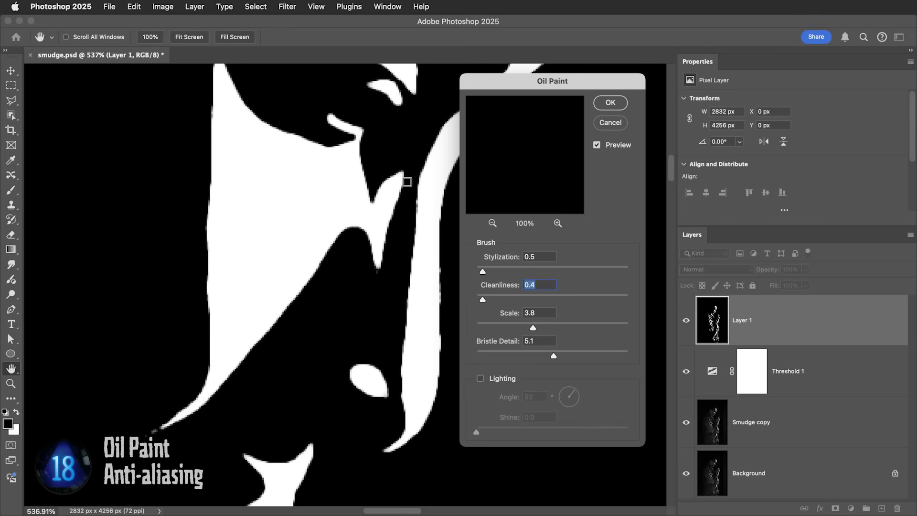
Step: Compare the Oil Paint preview off and on, apply the filter and inspect the smoothed white edges
left_click(597, 146)
left_click(597, 146)
left_click(611, 102)
mouse_move(439, 240)
left_mouse_down()
mouse_move(440, 260)
mouse_move(388, 274)
left_mouse_up()
key("z")
left_click_drag(425, 357, 356, 280)
left_click_drag(393, 327, 387, 290)
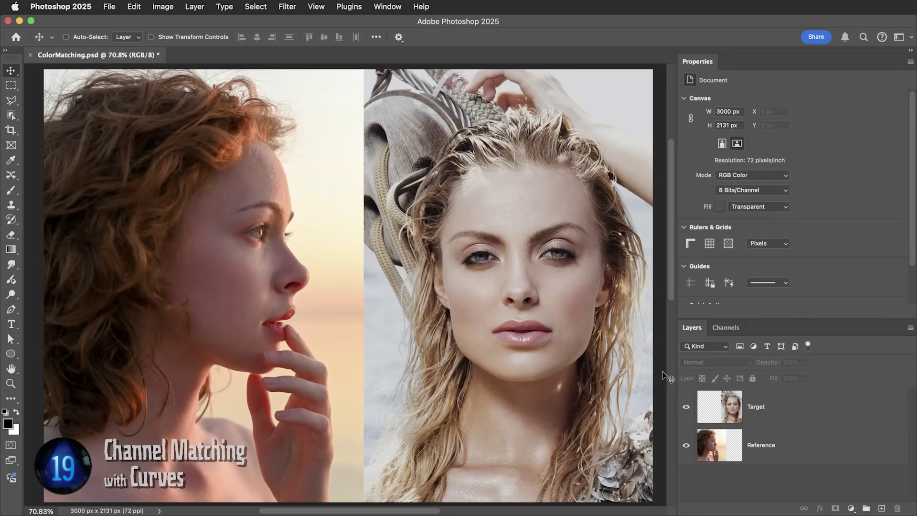
Step: Add a Curves adjustment layer above the Target layer in ColorMatching.psd and clip it to Target
left_click(784, 412)
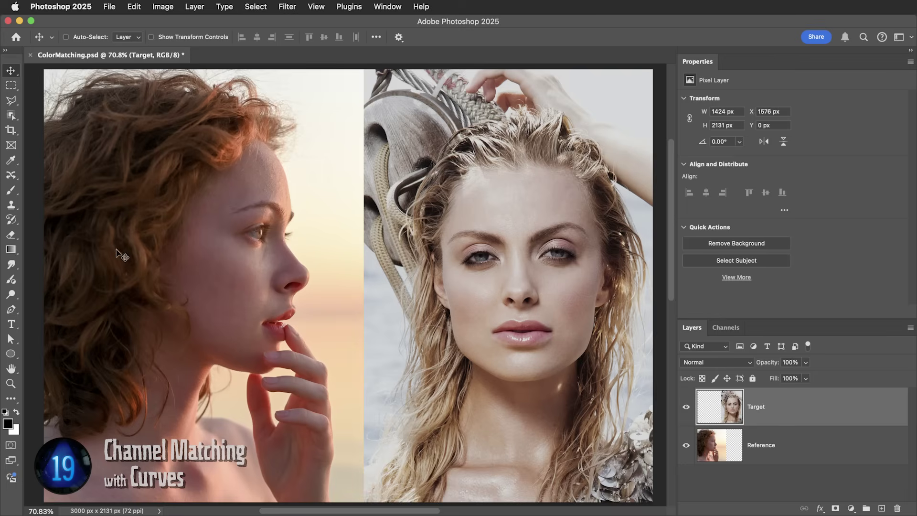
left_click(851, 508)
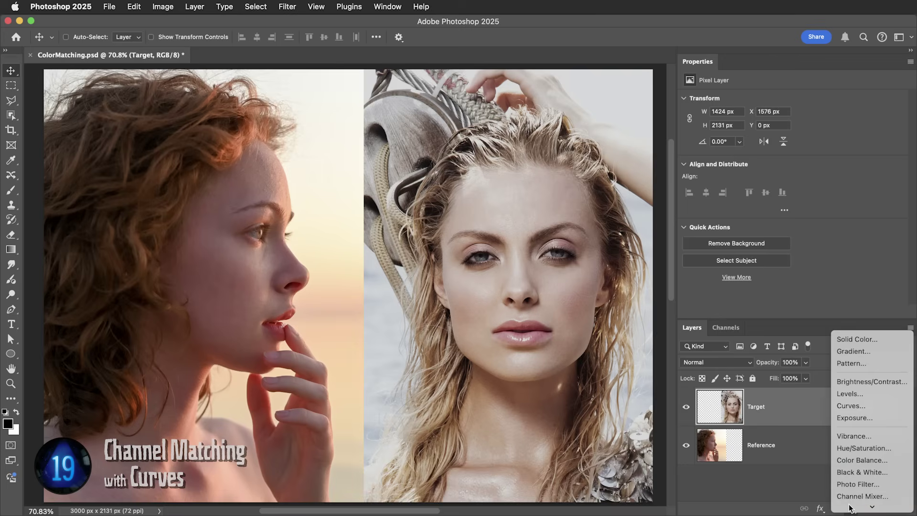
left_click(858, 406)
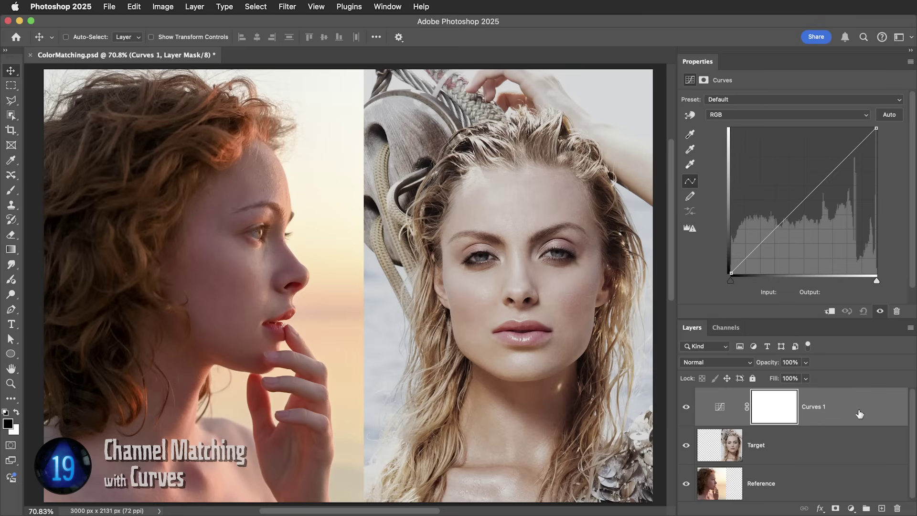
left_click(742, 425, "alt")
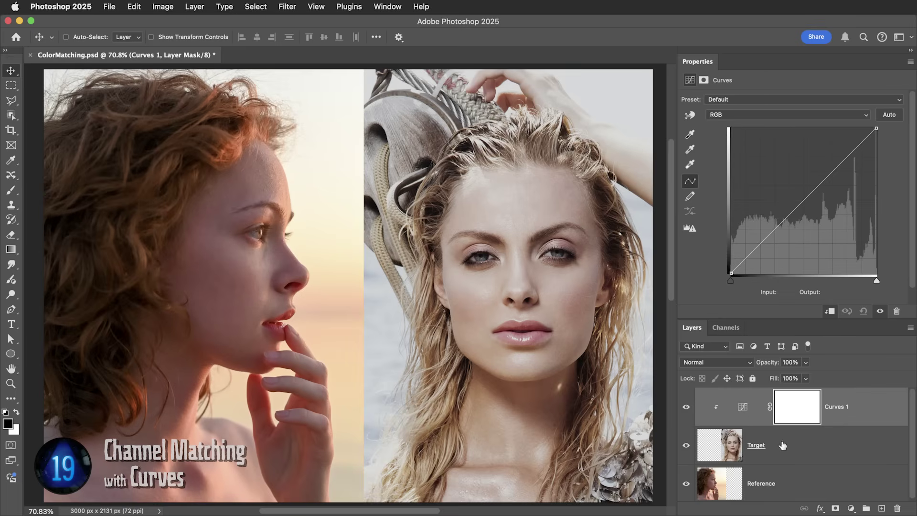
Step: Viewing only the Red channel, shape the red curve with points at input 78, output 70 and input 179, output 192
left_click(730, 328)
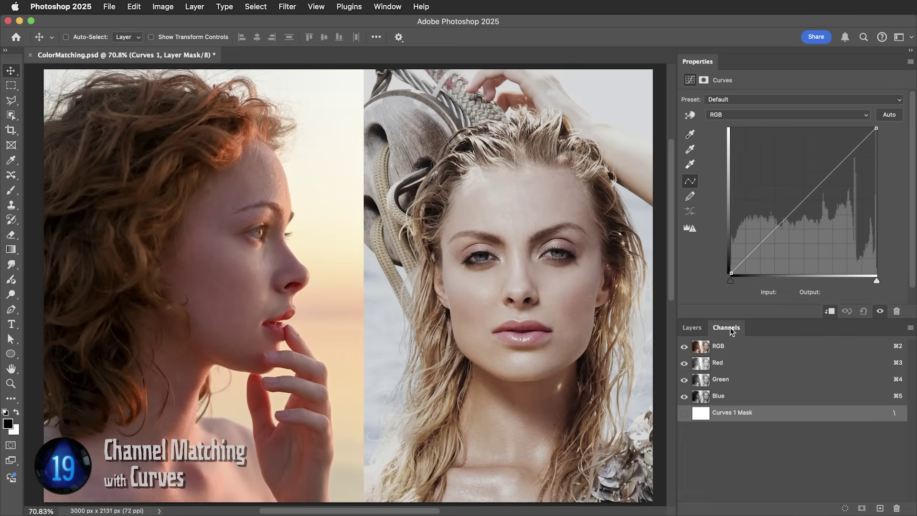
left_click(720, 363)
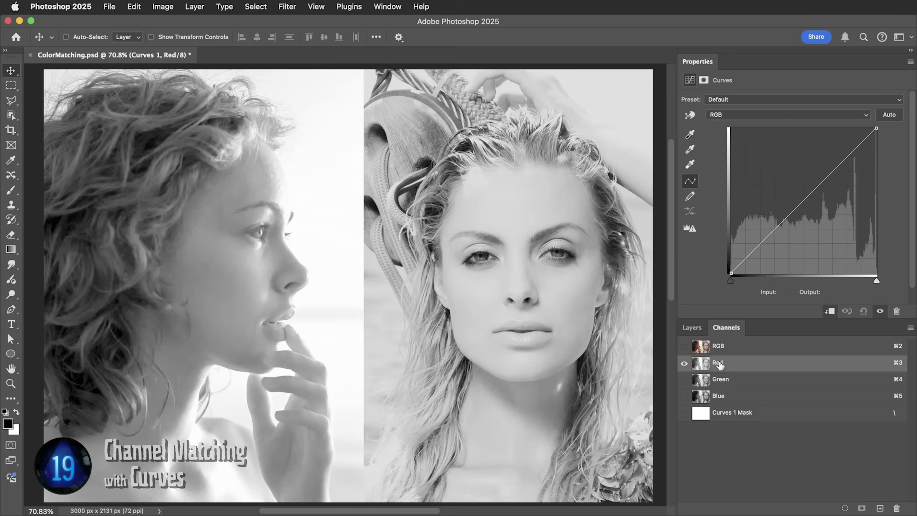
left_click(724, 117)
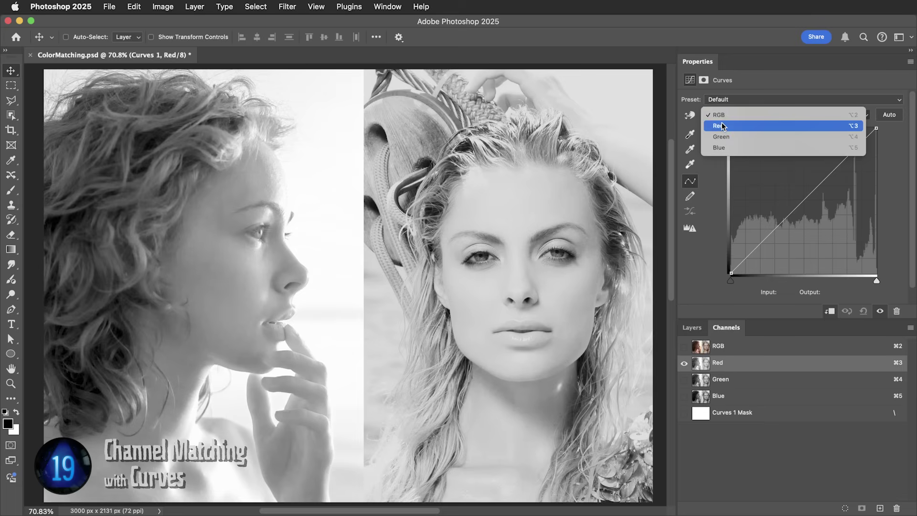
left_click(720, 126)
left_click(778, 230)
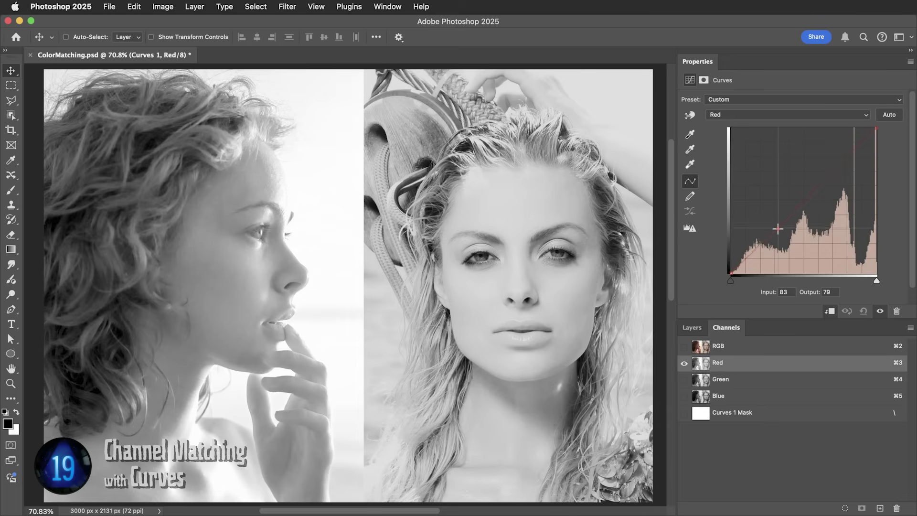
left_click_drag(777, 233, 778, 234)
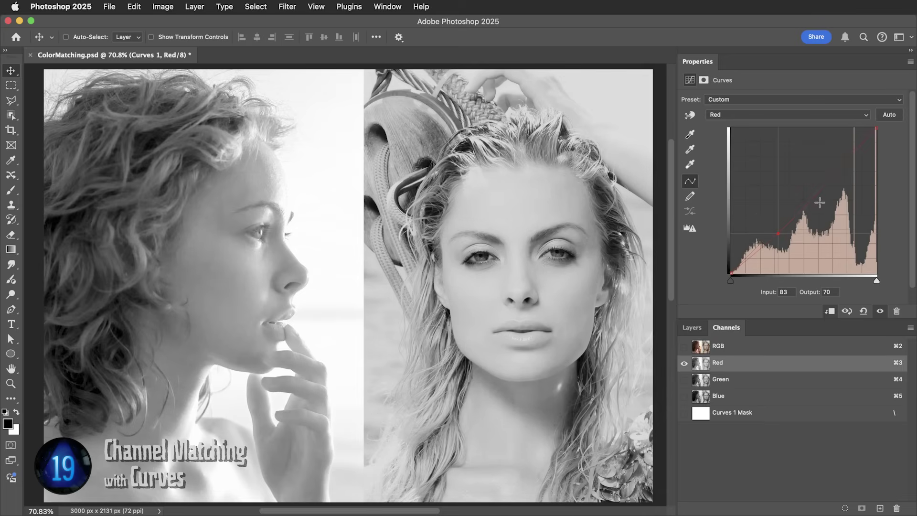
left_click_drag(833, 173, 832, 161)
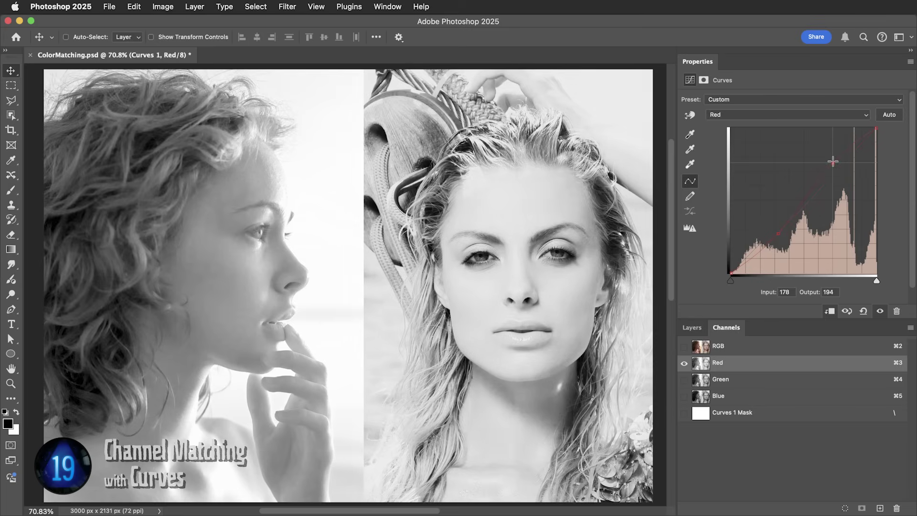
left_click_drag(778, 234, 774, 234)
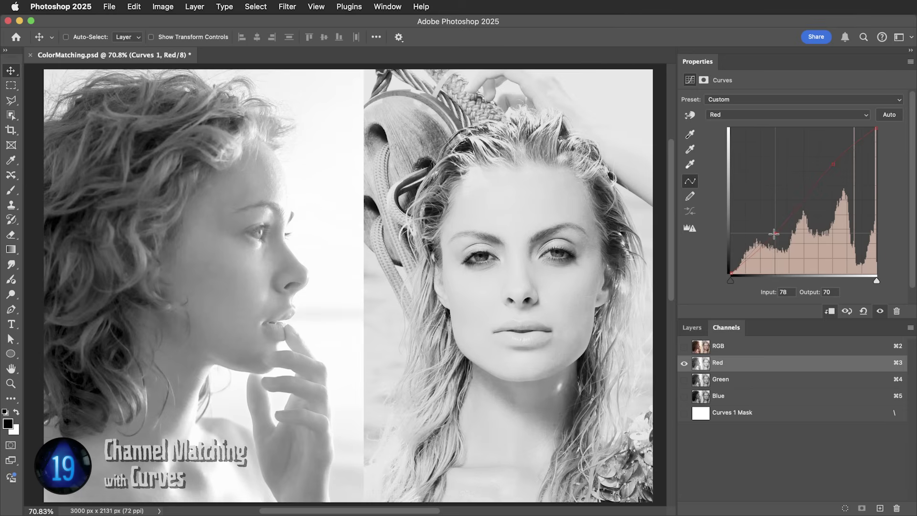
left_click_drag(833, 168, 833, 164)
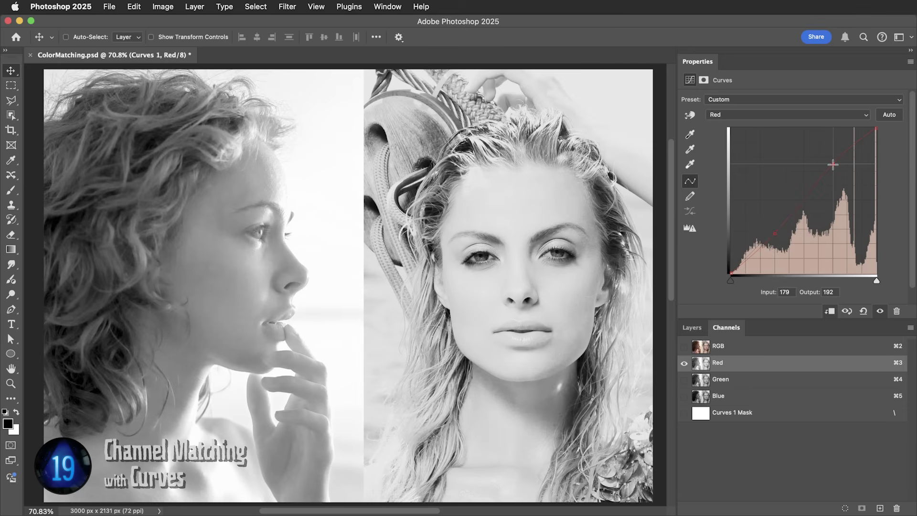
Step: Viewing only the Green channel, shape the green curve with a shadow point and a highlight point at input 190, output 161
left_click(720, 381)
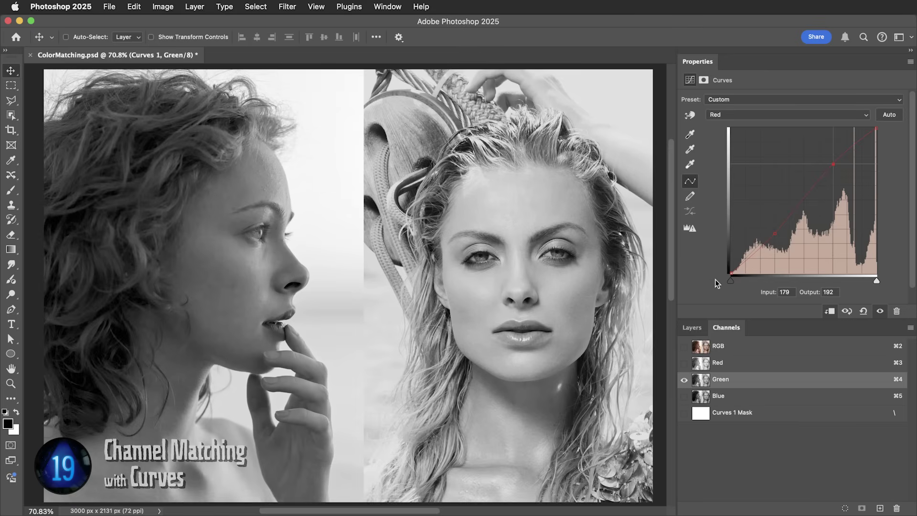
left_click(725, 115)
left_click(731, 126)
left_click_drag(833, 172, 839, 181)
left_click_drag(779, 236, 776, 226)
left_click(840, 181)
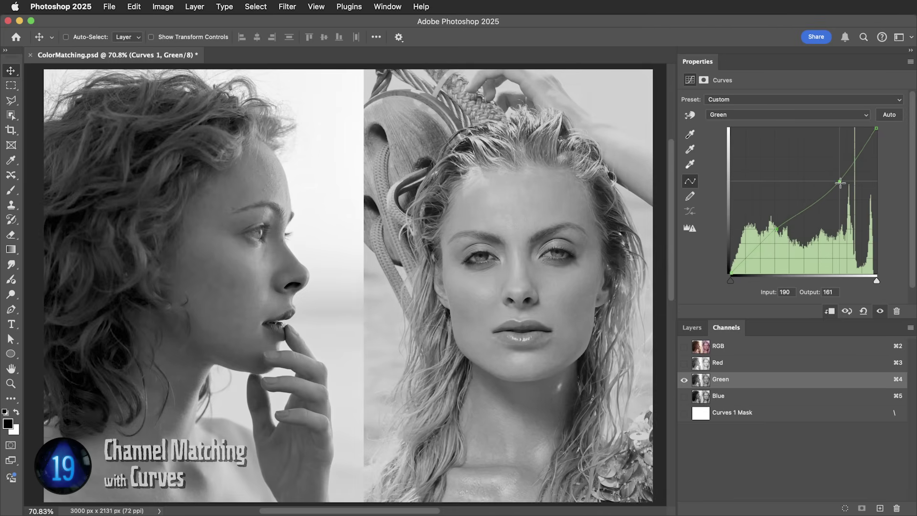
Step: Viewing only the Blue channel, shape the blue curve with points at input 75, output 74 and input 188, output 146
left_click(720, 396)
left_click(717, 113)
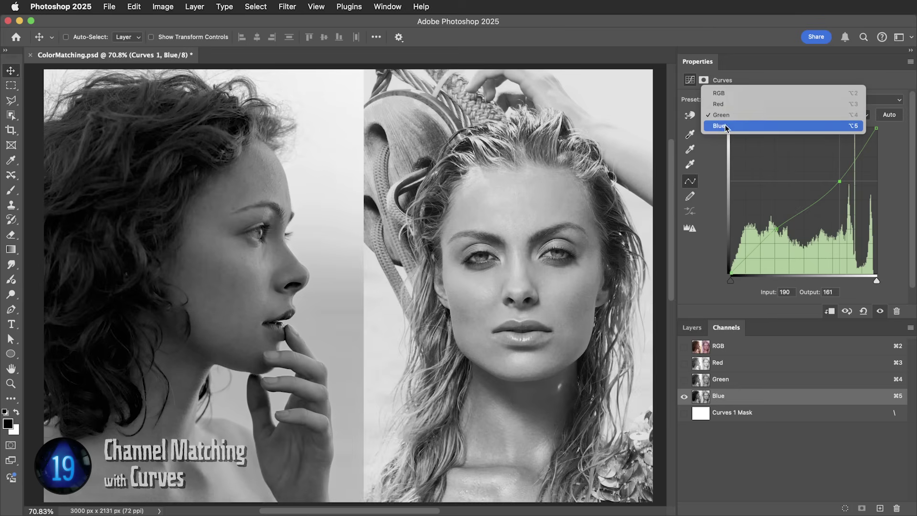
left_click(721, 125)
left_click_drag(830, 176, 837, 187)
left_click(774, 233)
left_click_drag(773, 232, 774, 230)
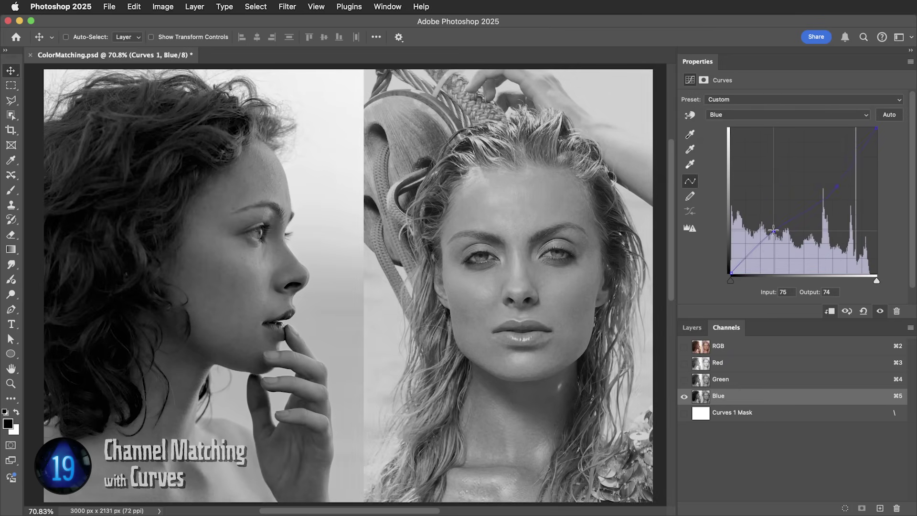
left_click_drag(836, 186, 836, 191)
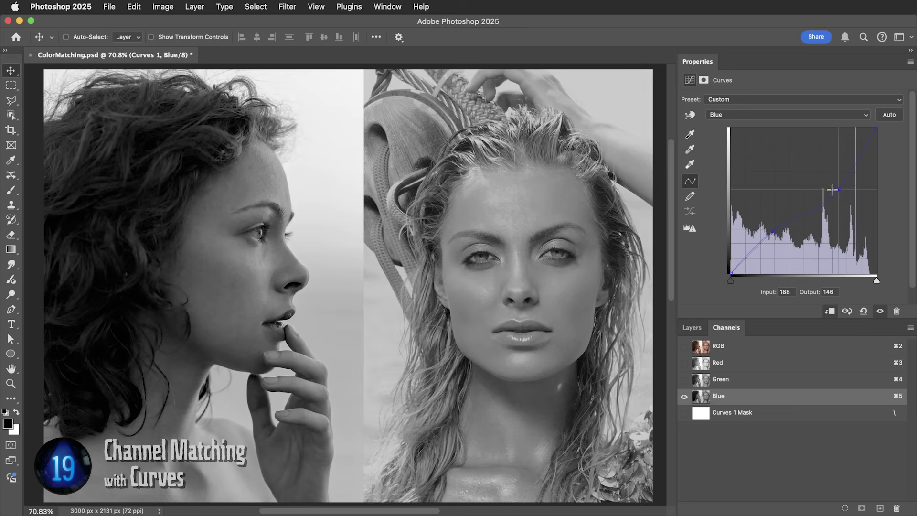
Step: Restore the full RGB view and compare the Target portrait with the Curves 1 layer hidden and shown
left_click(720, 348)
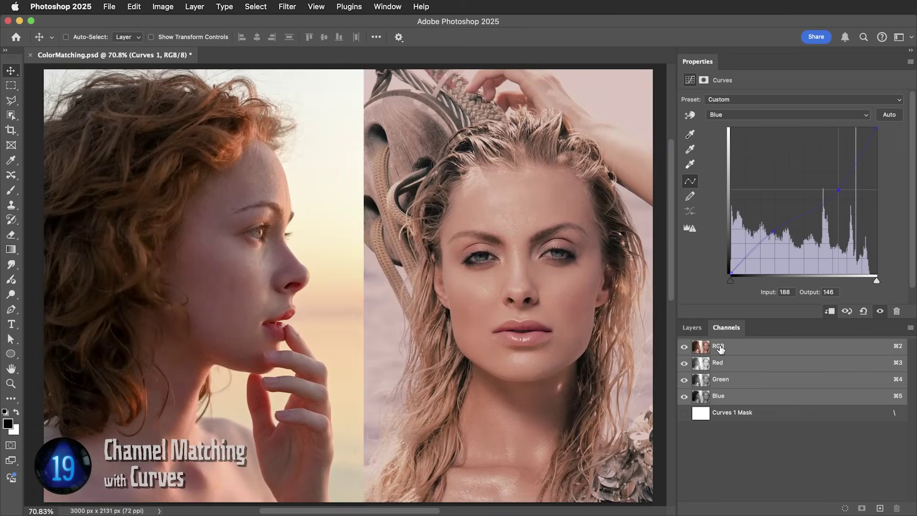
left_click(691, 328)
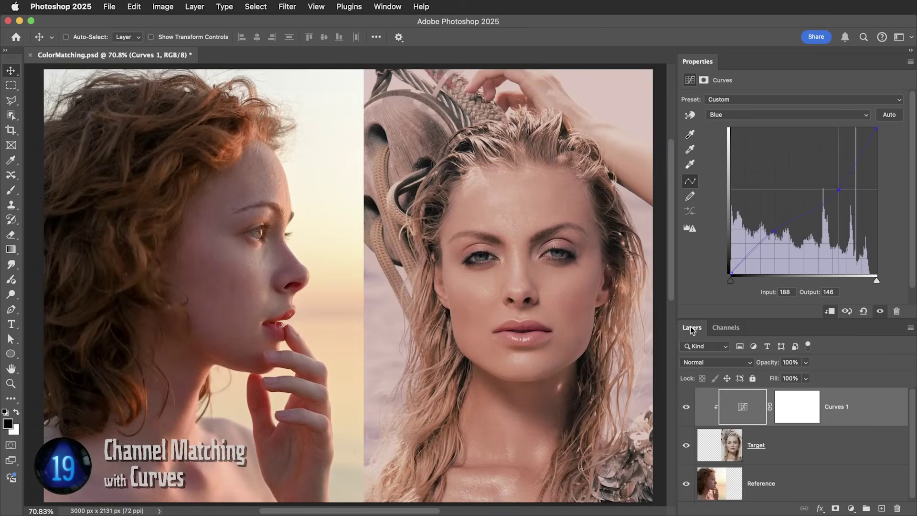
left_click(685, 407)
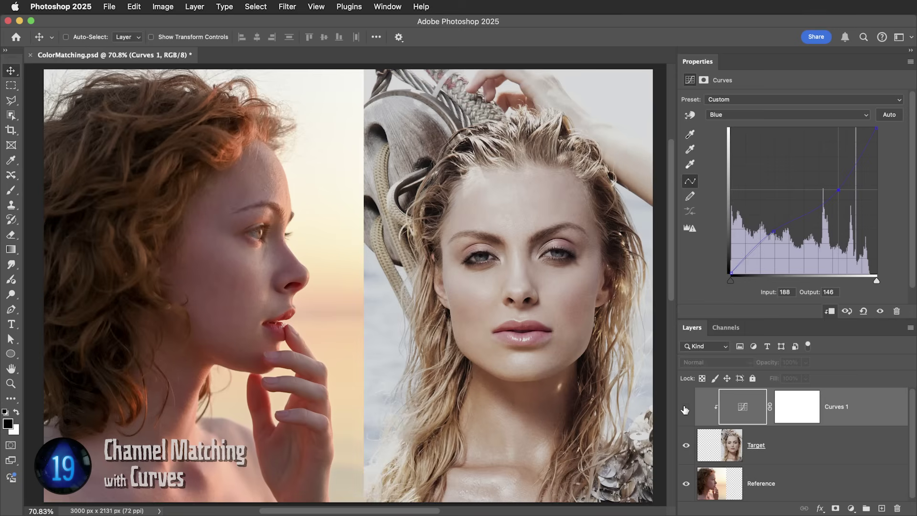
left_click(686, 407)
left_click(685, 407)
left_click(686, 407)
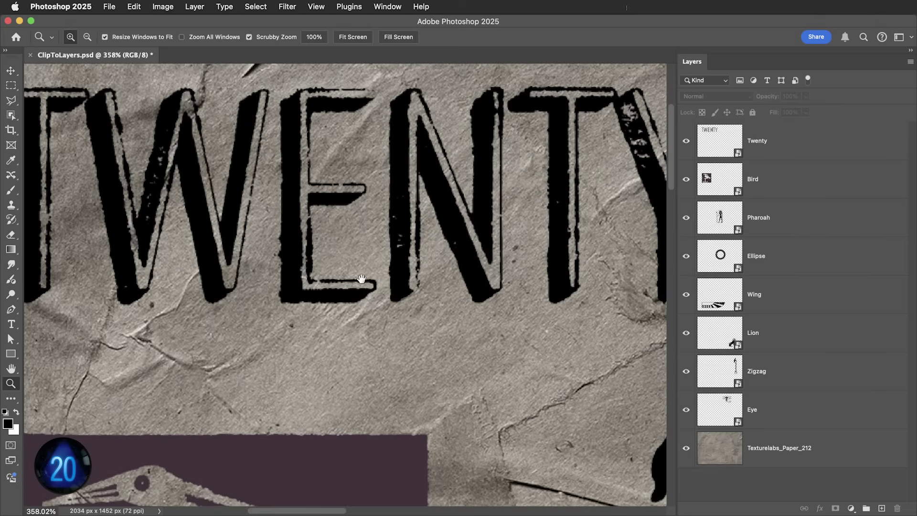
Step: Fade the Twenty lettering into the lighter paper tones by splitting the underlying layer's highlight slider in Blend If
key("h")
double_click(808, 149)
left_click_drag(748, 332, 643, 329)
left_click_drag(747, 332, 720, 332)
left_click_drag(643, 330, 653, 330)
key("Return")
Step: Copy the Twenty layer's style and paste it onto another symbol layer
key("z")
left_click_drag(467, 306, 418, 308)
left_click_drag(503, 352, 342, 228)
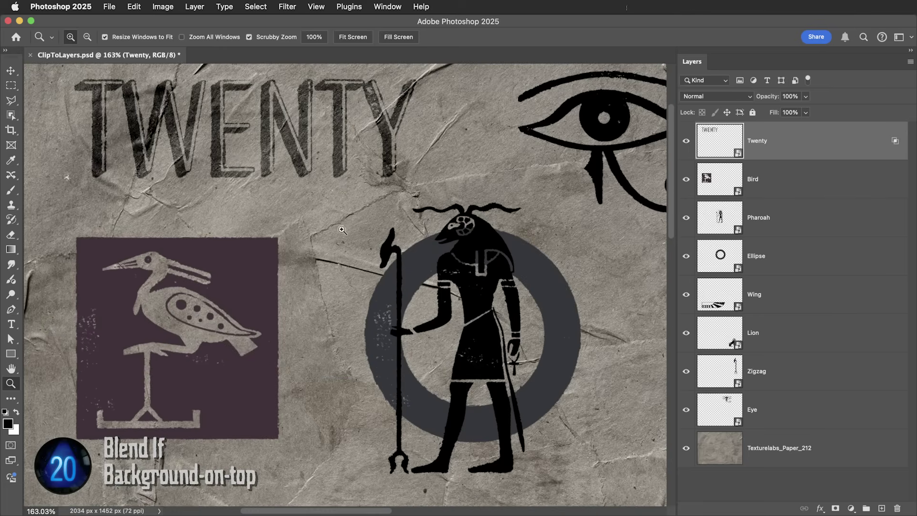
key("v")
right_click(794, 142)
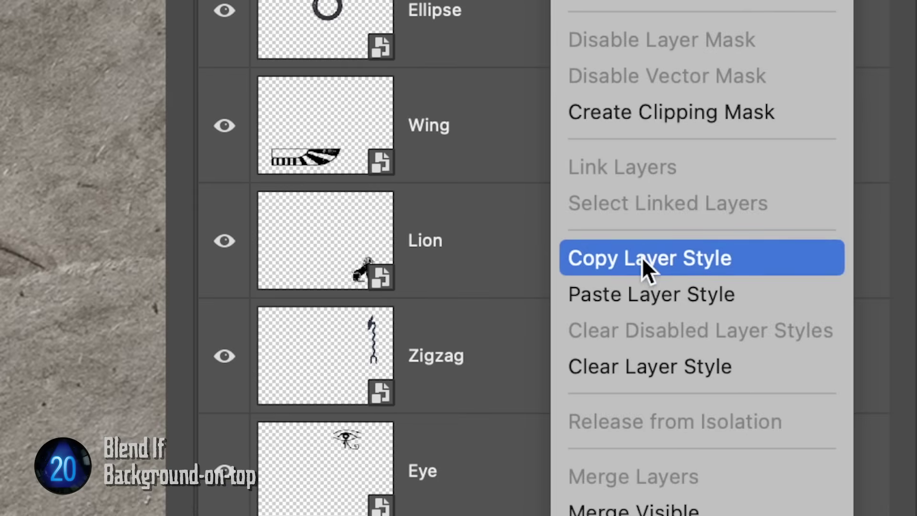
left_click(642, 257)
right_click(644, 266)
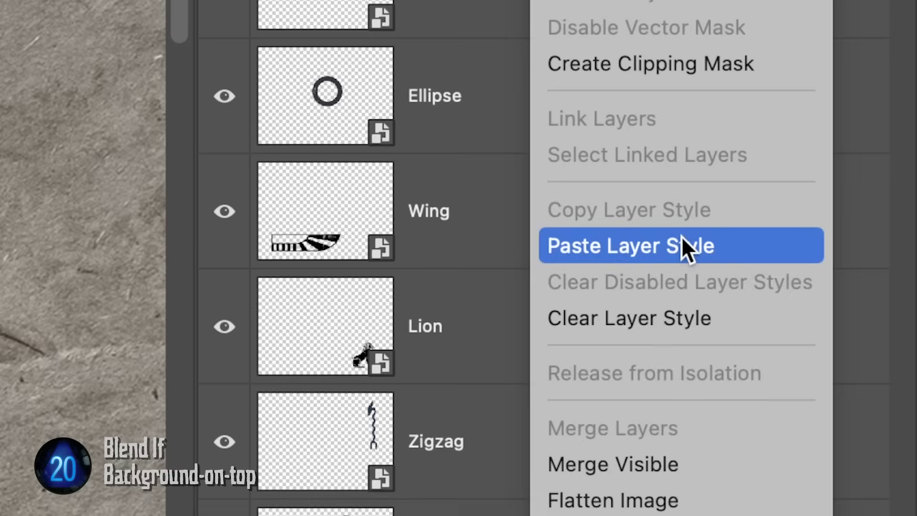
left_click(457, 225)
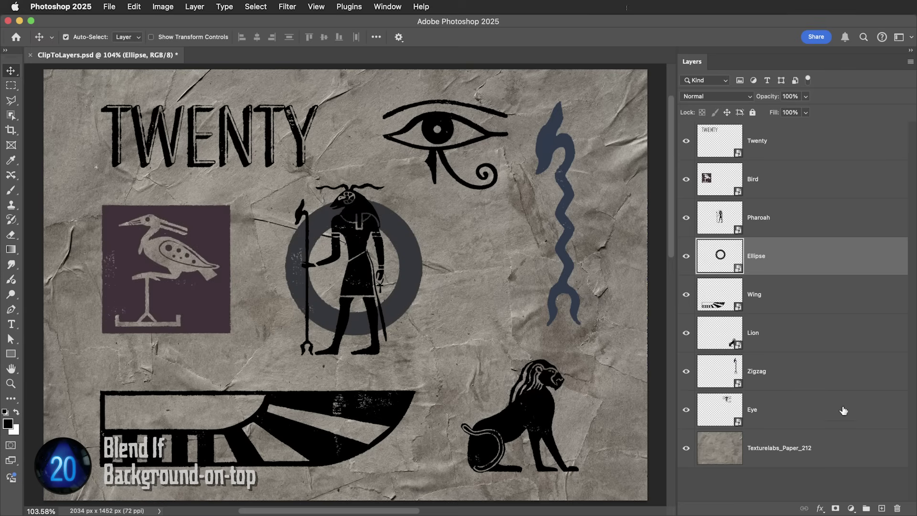
Step: Duplicate the Texturelabs_Paper_212 background layer and move the copy to the top of the layer stack
left_click(845, 456)
key("super+j")
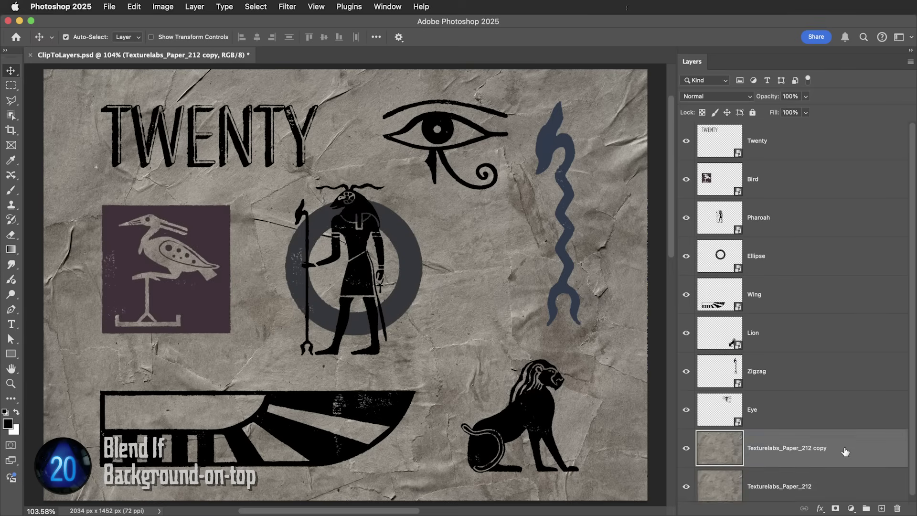
left_click_drag(844, 451, 842, 140)
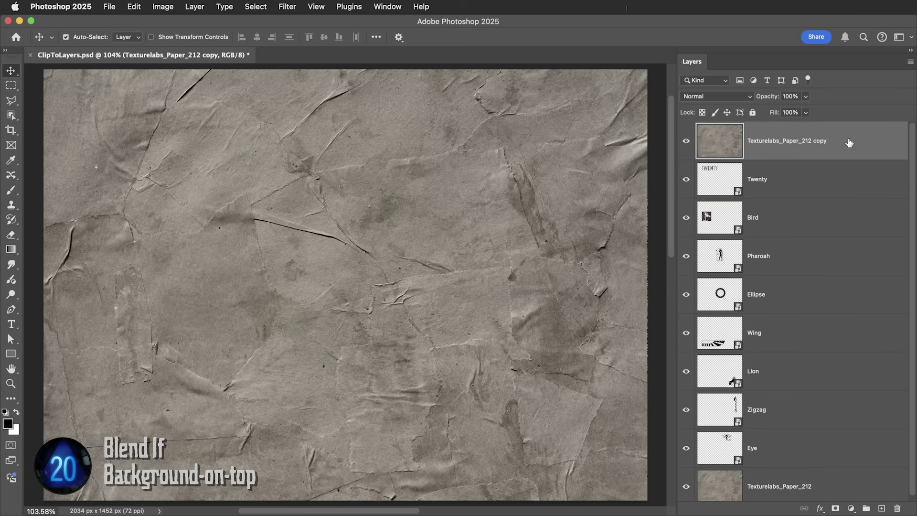
Step: Reveal the artwork through the paper copy by splitting the current layer's shadow slider to 93 / 217 in Blend If
double_click(849, 143)
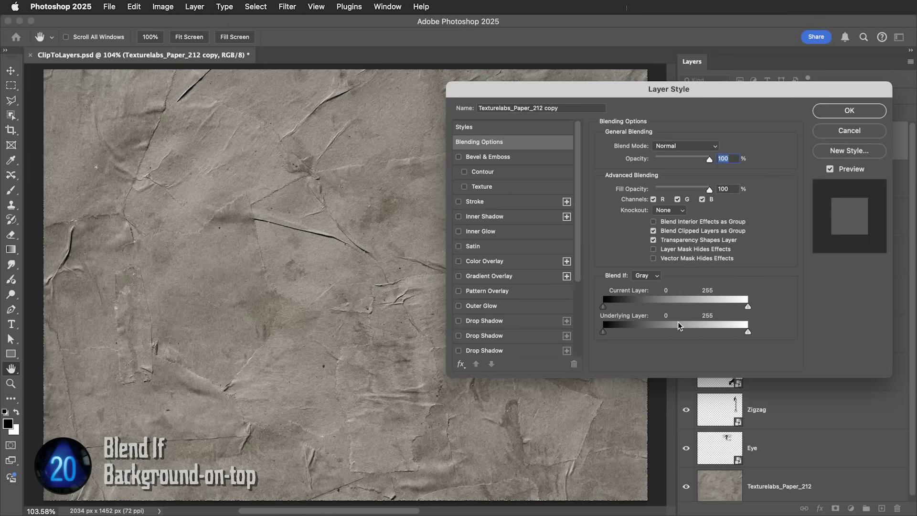
left_click_drag(605, 306, 728, 306)
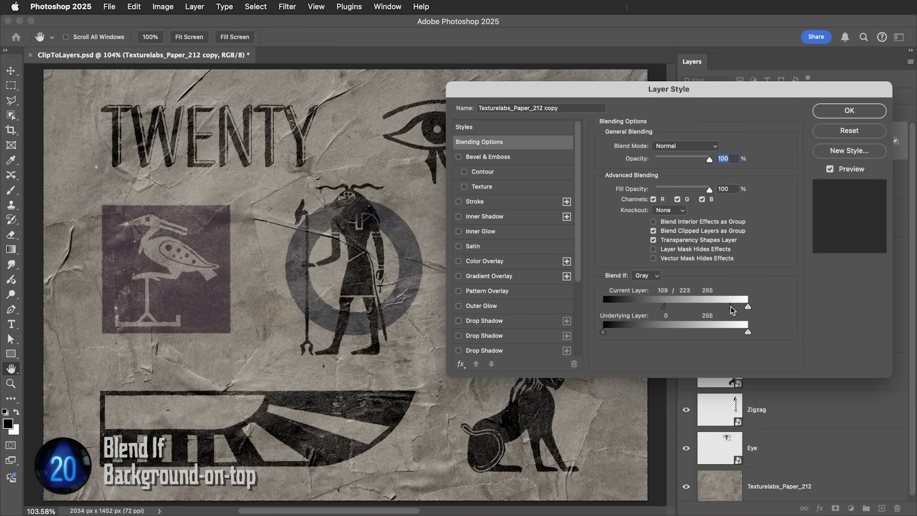
left_click_drag(666, 305, 657, 306)
left_click_drag(731, 306, 723, 306)
left_click_drag(656, 305, 648, 306)
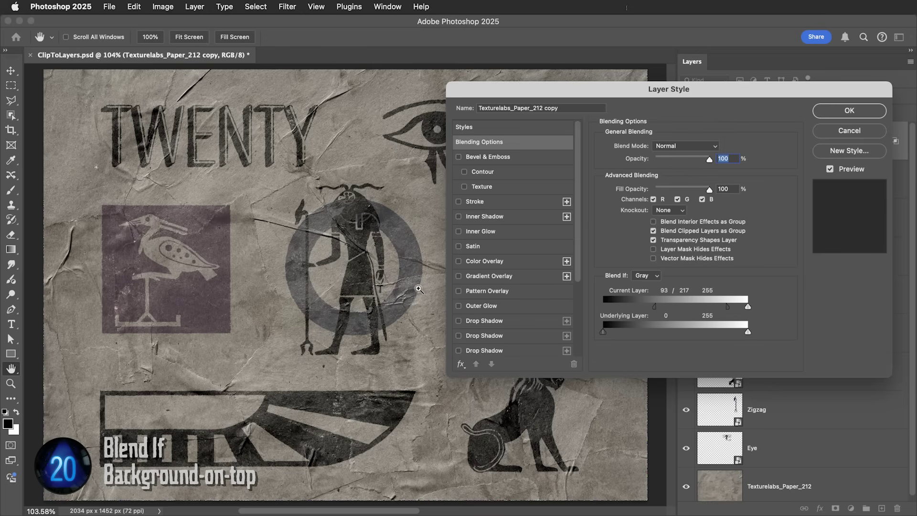
Step: Inspect the pharaoh figure up close, lower the paper copy's opacity to 56%, and apply the layer style
key("super+plus")
key("super+plus")
left_click_drag(376, 223, 360, 310)
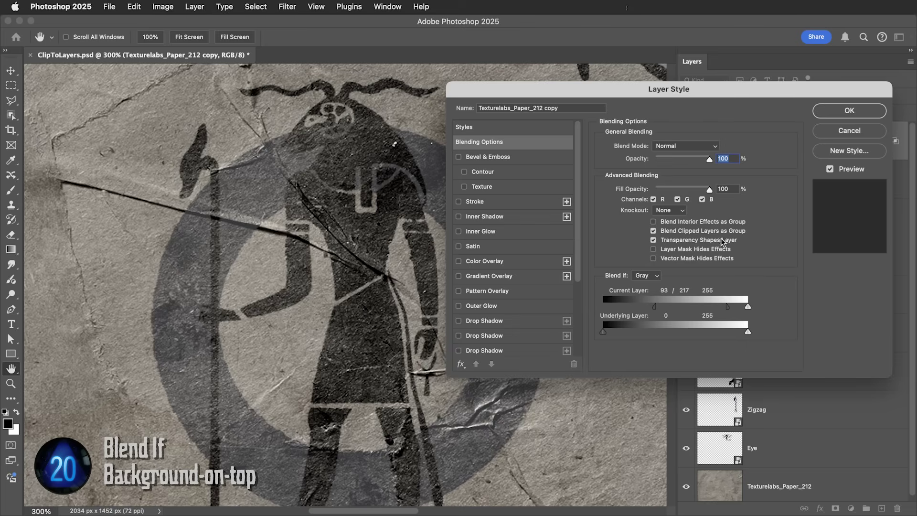
left_click_drag(708, 161, 688, 160)
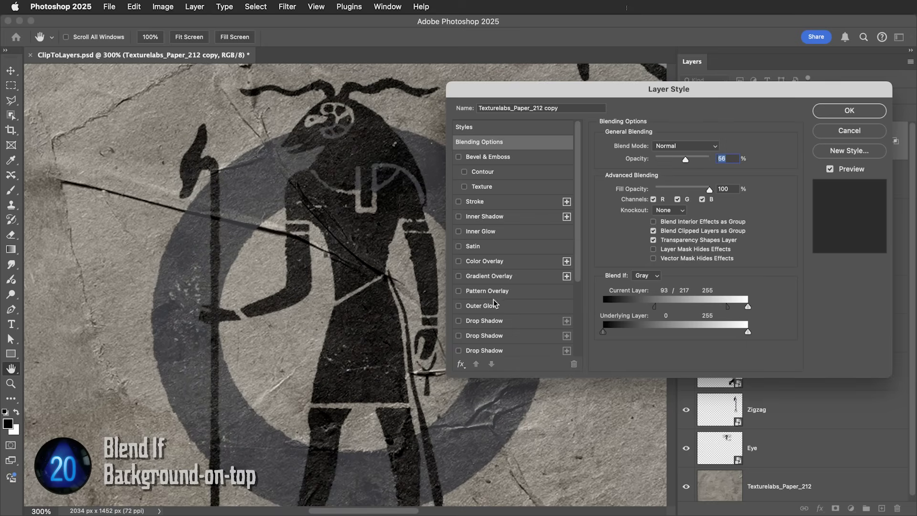
key("Return")
key("v")
key("super+0")
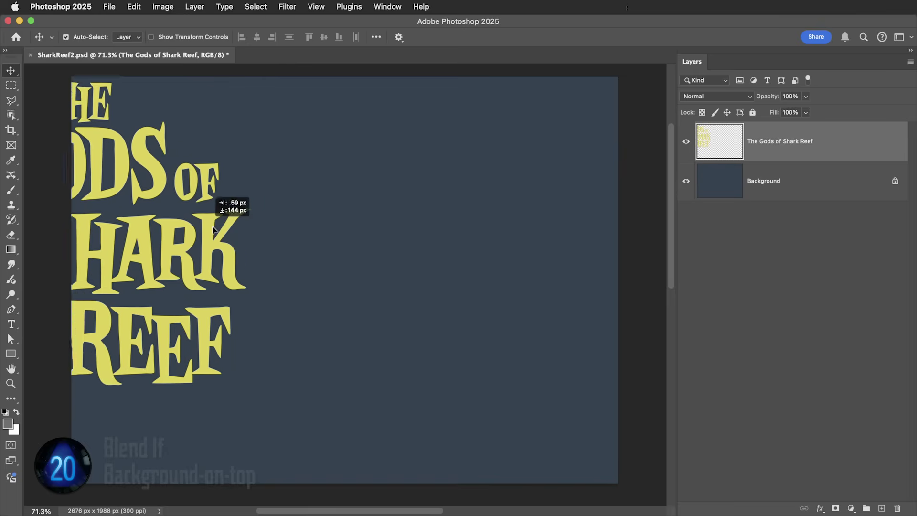
Step: Move the Gods of Shark Reef title to the middle of the canvas and add a layer mask to it
left_click_drag(214, 230, 446, 277)
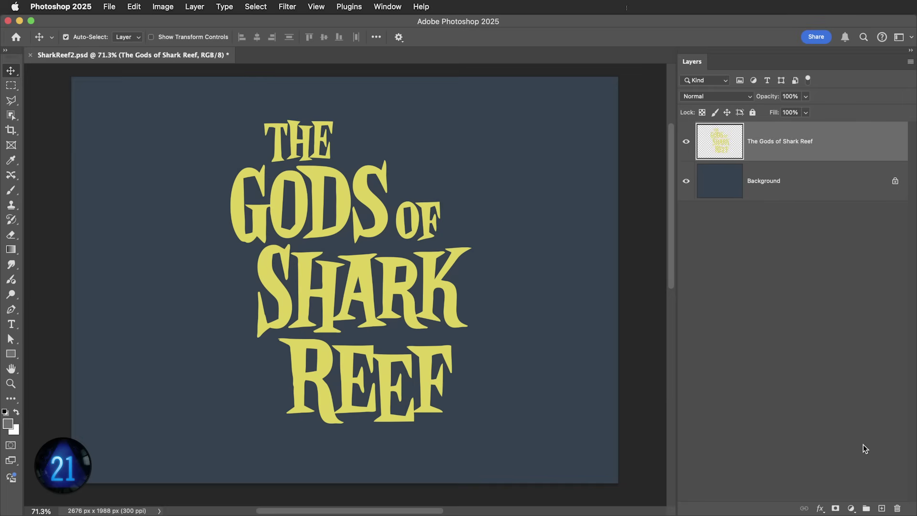
left_click(836, 508)
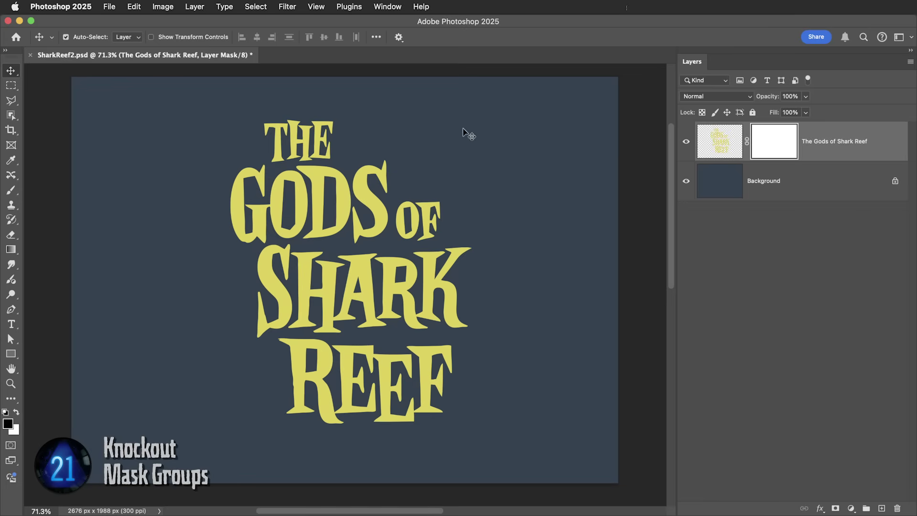
Step: Place the Texturelabs_Grunge_198 and Texturelabs_Grunge_252 textures into the title's layer mask
key("super+Tab")
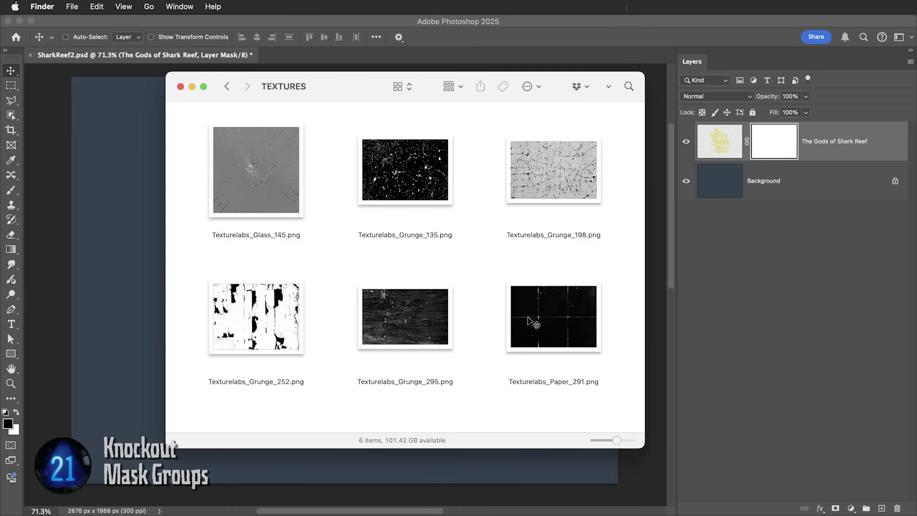
double_click(543, 186)
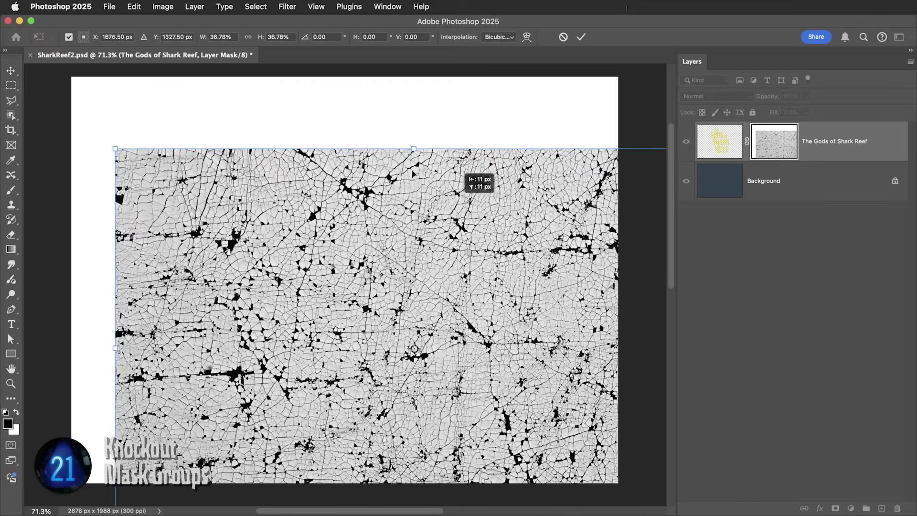
left_click_drag(466, 172, 411, 112)
key("Return")
left_click(717, 151)
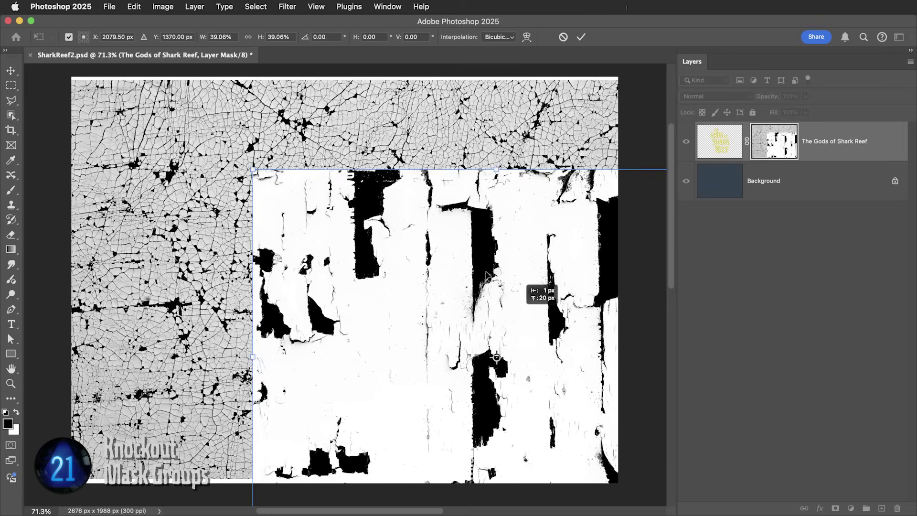
left_click_drag(530, 287, 398, 251)
left_click(716, 139)
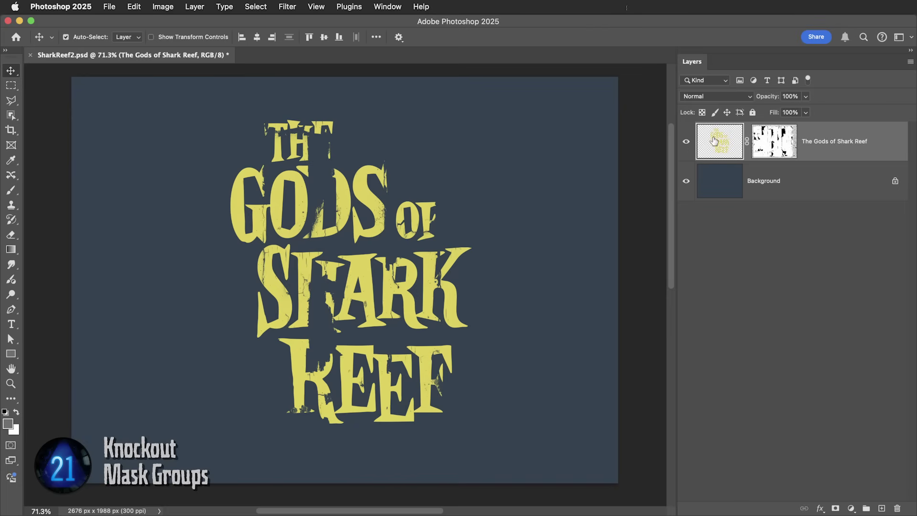
Step: Delete the title's layer mask and place Texturelabs_Grunge_295 as a separate layer above the title
right_click(779, 149)
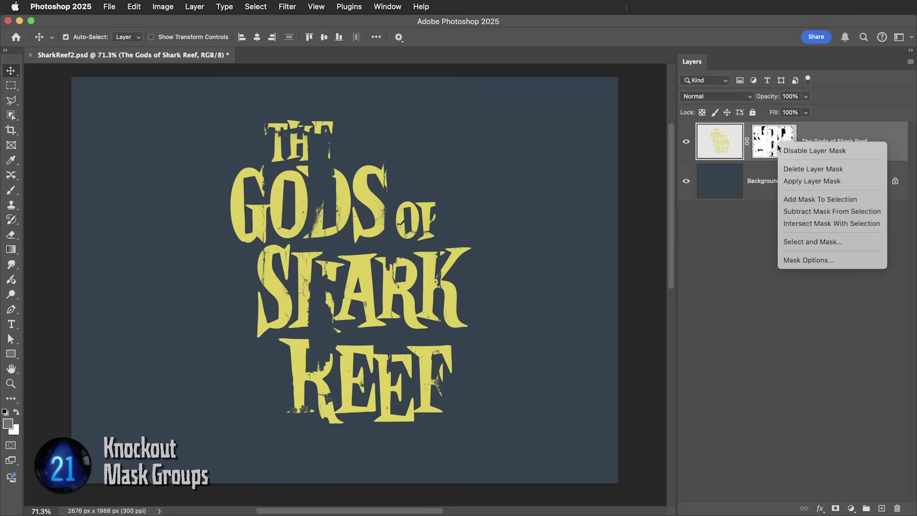
left_click(809, 172)
key("super+Tab")
left_click_drag(292, 311, 556, 262)
key("Return")
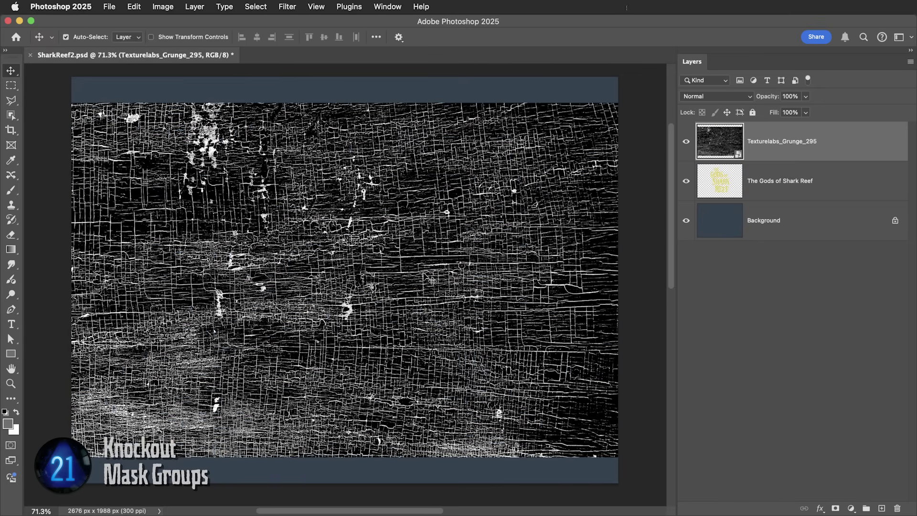
Step: Put the Texturelabs_Grunge_295 layer in a group named Blend-if
key("super+g")
double_click(722, 129)
type("Blend-if")
key("Return")
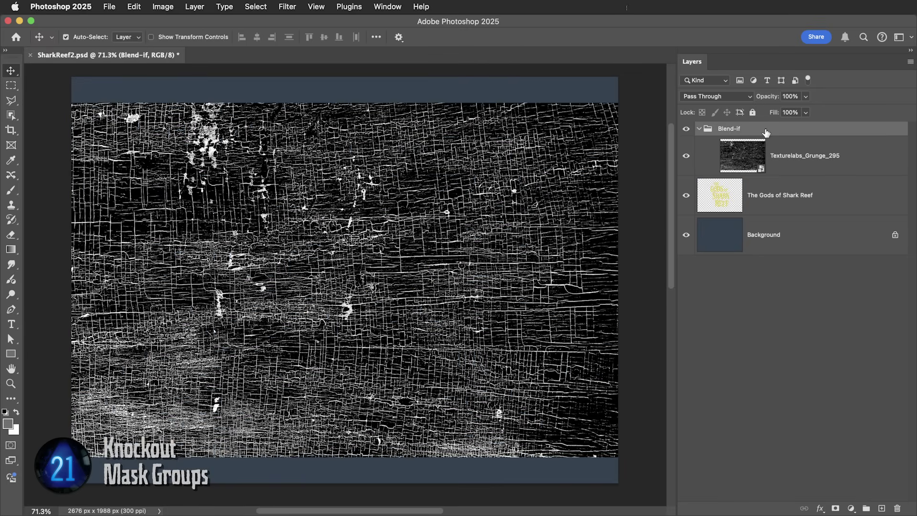
Step: Drop out the texture's dark tones by splitting the Blend-if group's current-layer shadow slider to 0 / 255
double_click(766, 133)
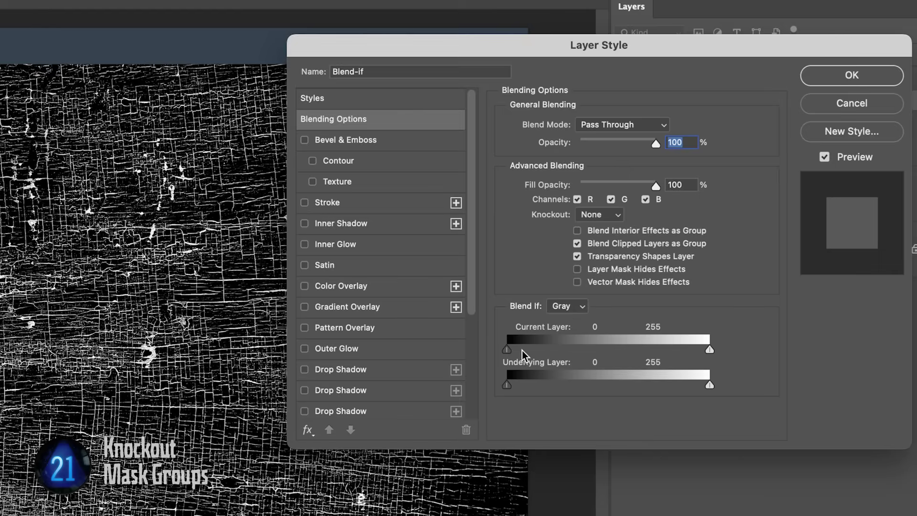
left_click_drag(602, 306, 700, 307)
left_click_drag(674, 352, 726, 353)
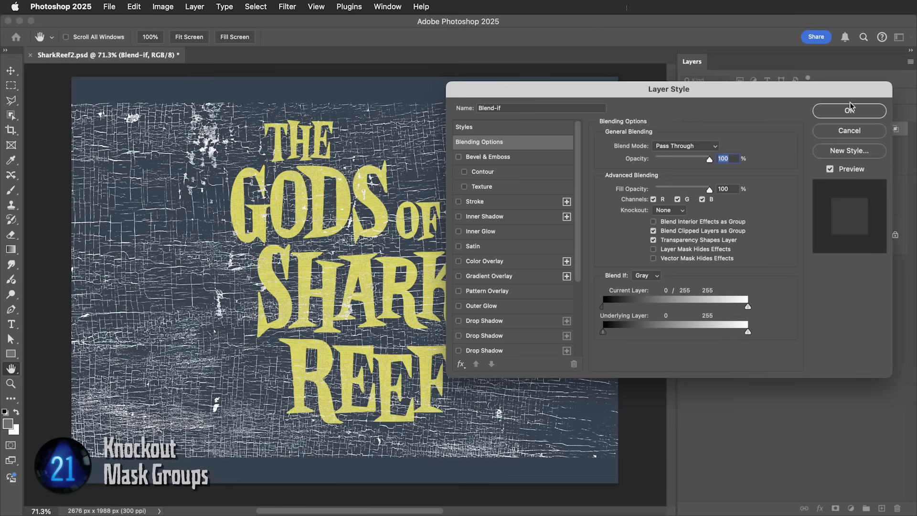
left_click(852, 111)
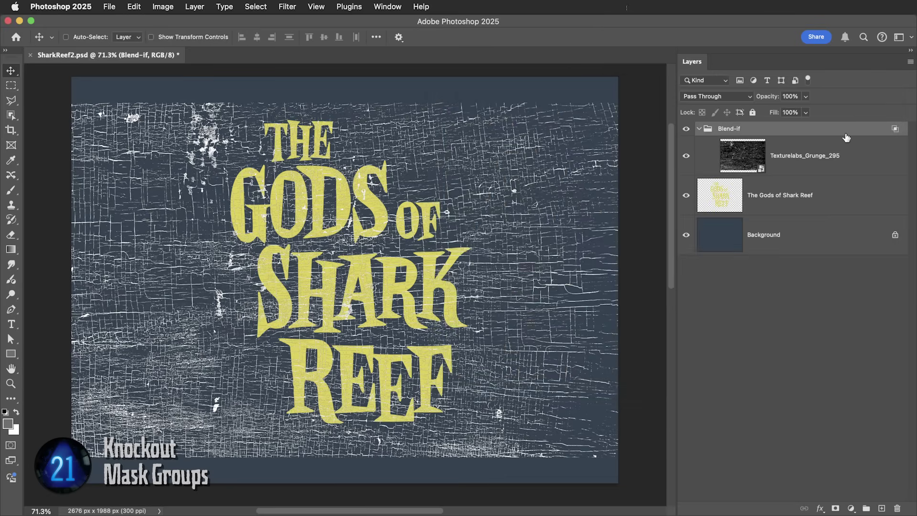
Step: Nest the Blend-if group in a new outer group with 0% fill opacity and Shallow knockout
key("super+g")
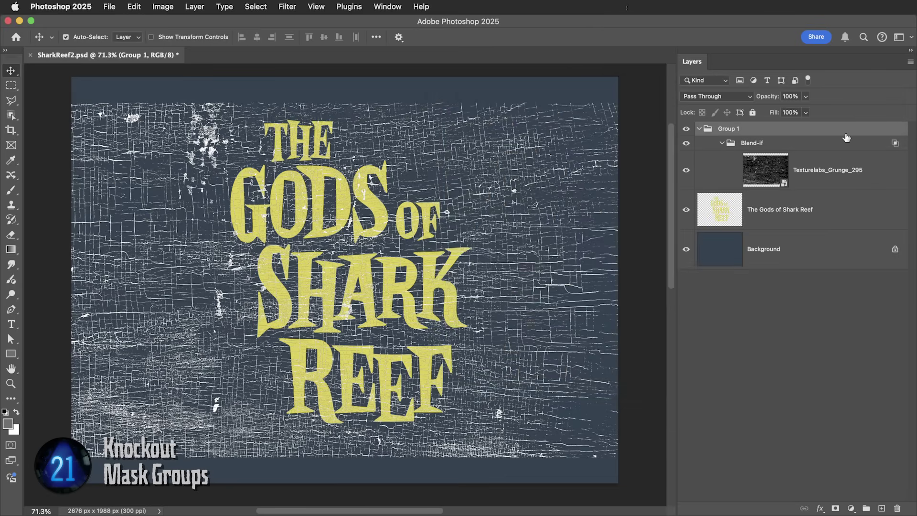
double_click(777, 130)
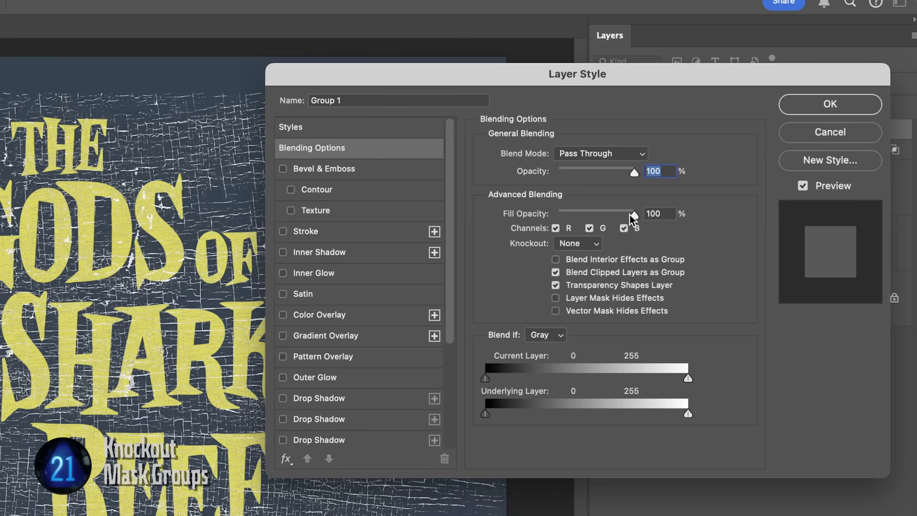
left_click_drag(708, 190, 621, 192)
left_click(575, 244)
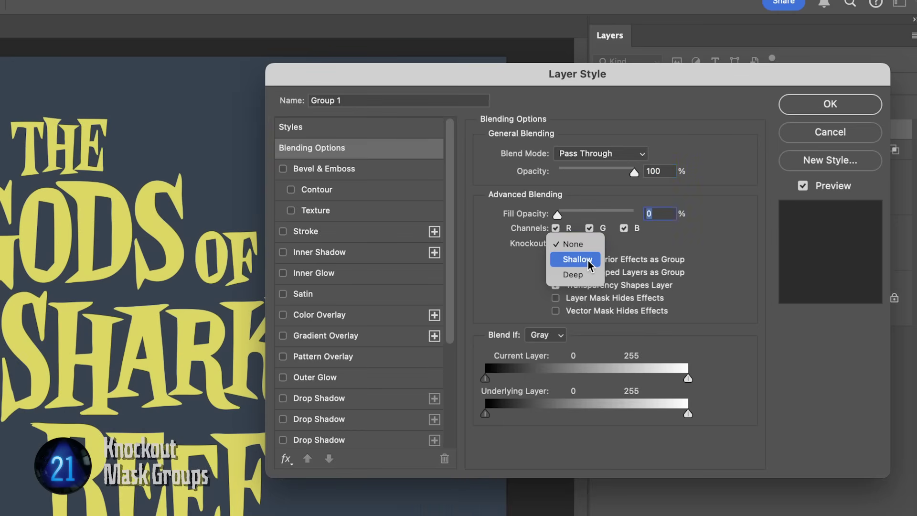
left_click(583, 258)
left_click(810, 106)
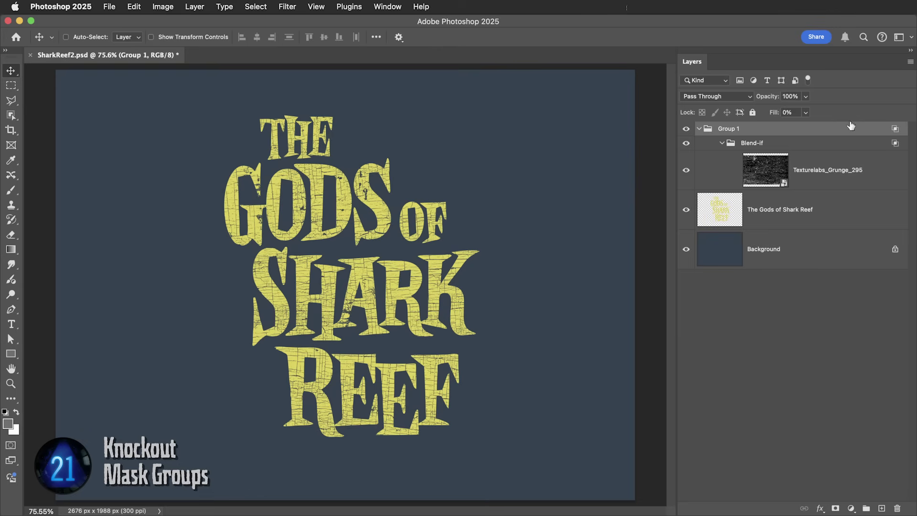
Step: Rotate the Texturelabs_Grunge_295 texture 90 degrees with Free Transform
left_click(758, 174)
key("ctrl+t")
left_click_drag(335, 88, 689, 286)
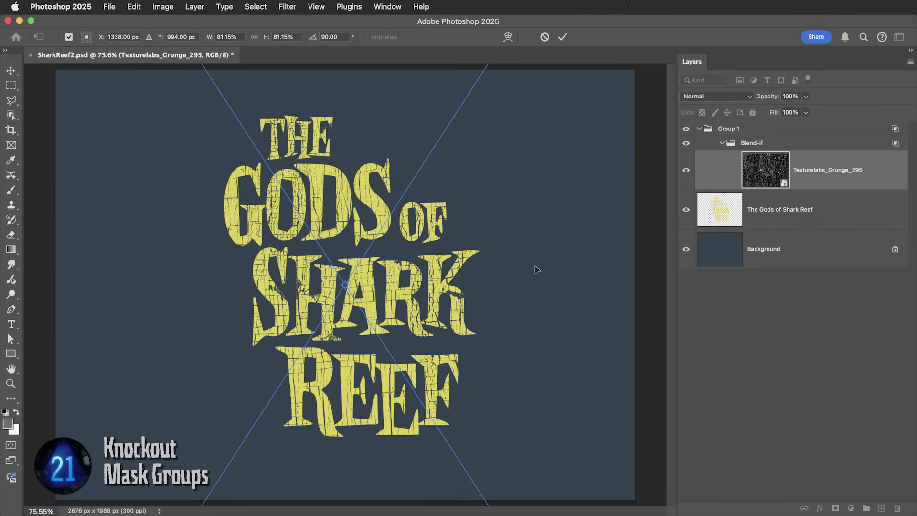
key("Return")
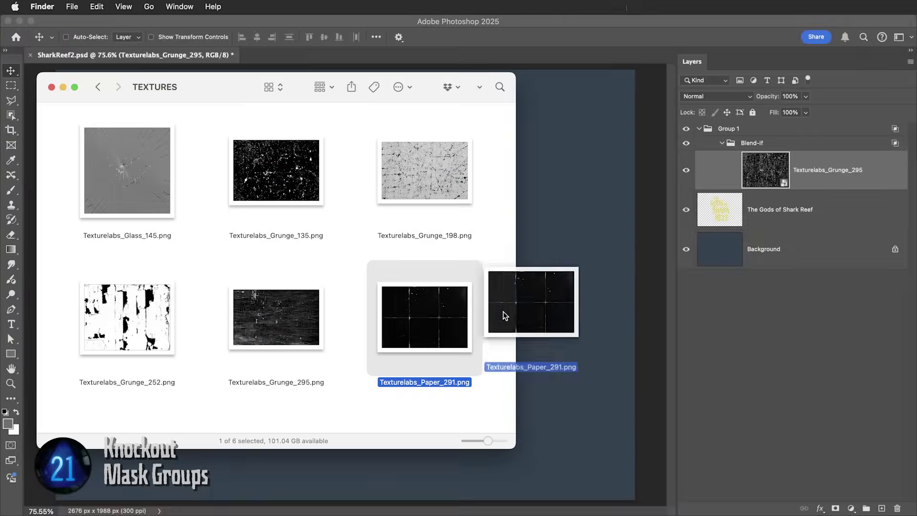
Step: Place Texturelabs_Paper_291, Glass_145, Grunge_135, Grunge_198 and Grunge_252 as layers inside the Blend-if group
left_click_drag(532, 328, 544, 316)
left_click_drag(638, 292, 580, 289)
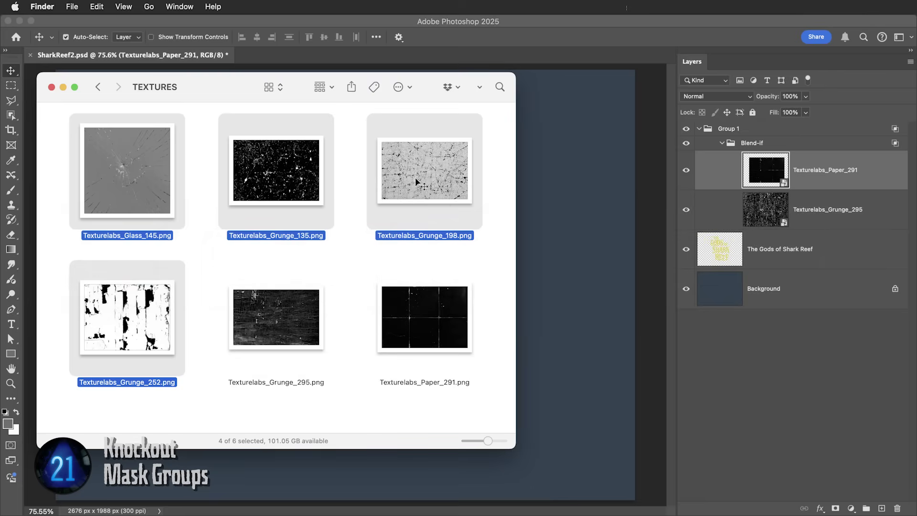
left_click_drag(415, 182, 634, 246)
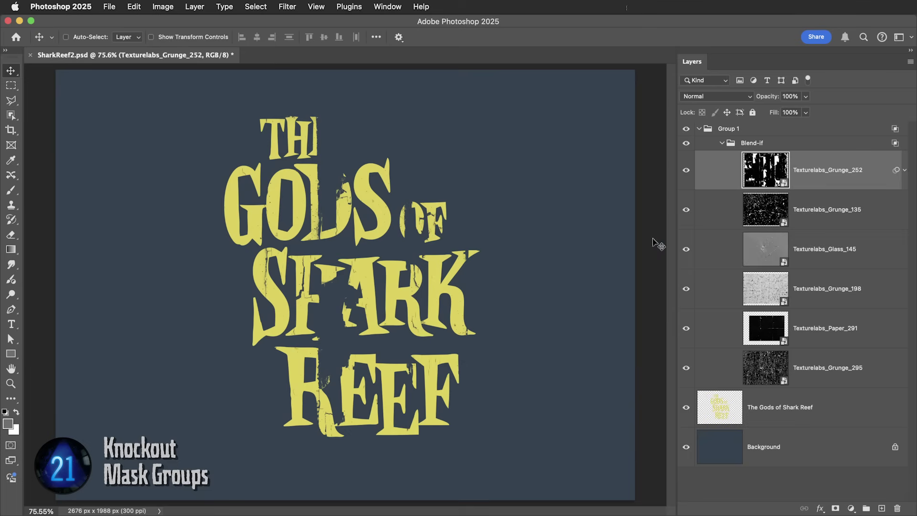
Step: Hide the Grunge_252, Grunge_135 and Glass_145 texture layers and turn on the Invert filter on Texturelabs_Grunge_198
left_click(687, 171)
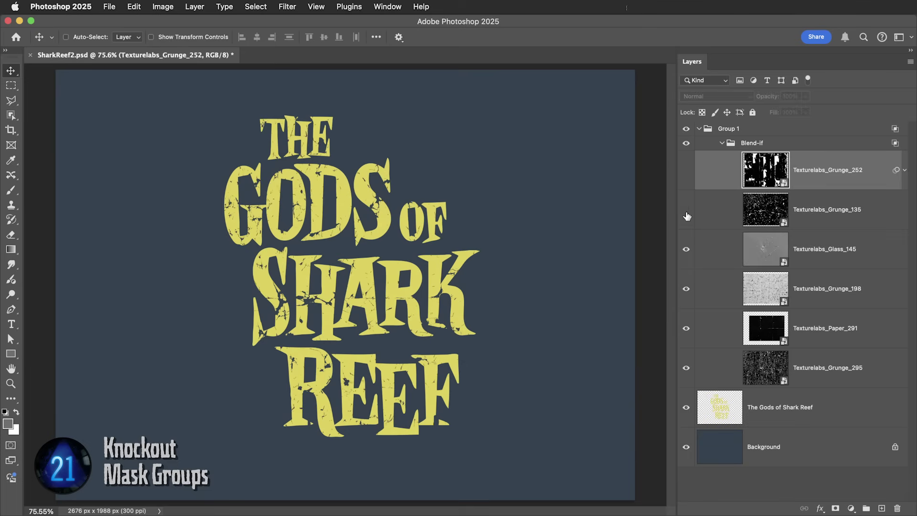
left_click_drag(751, 236, 690, 236)
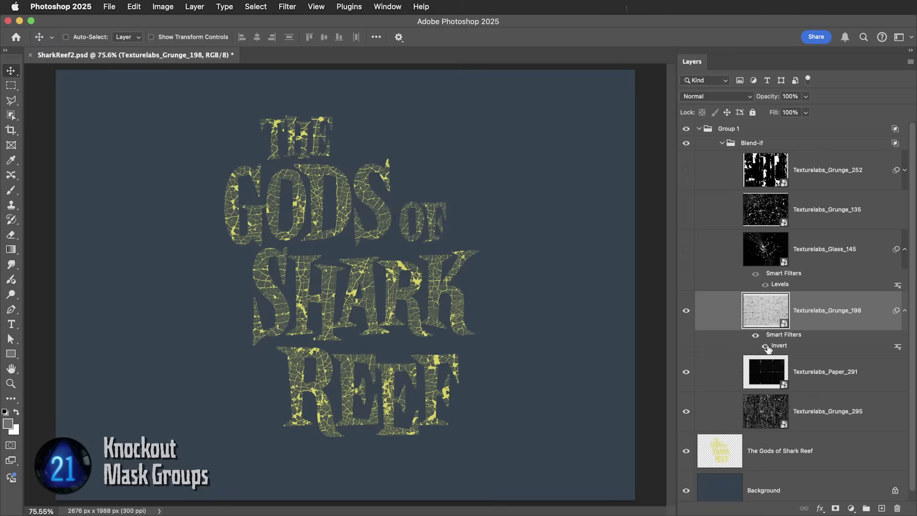
left_click(766, 347)
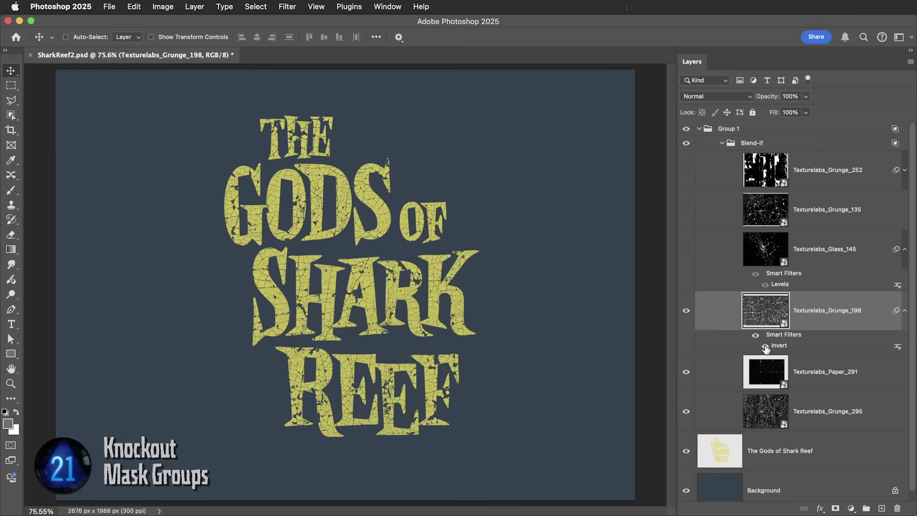
Step: Show the Texturelabs_Glass_145 and Texturelabs_Grunge_135 textures in turn to compare their wear on the title
left_click(686, 248)
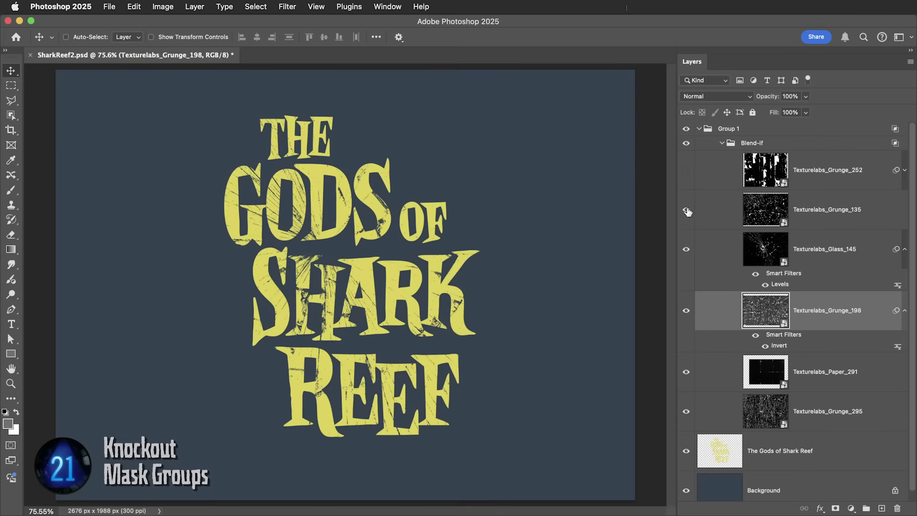
left_click(686, 210)
left_click(774, 219)
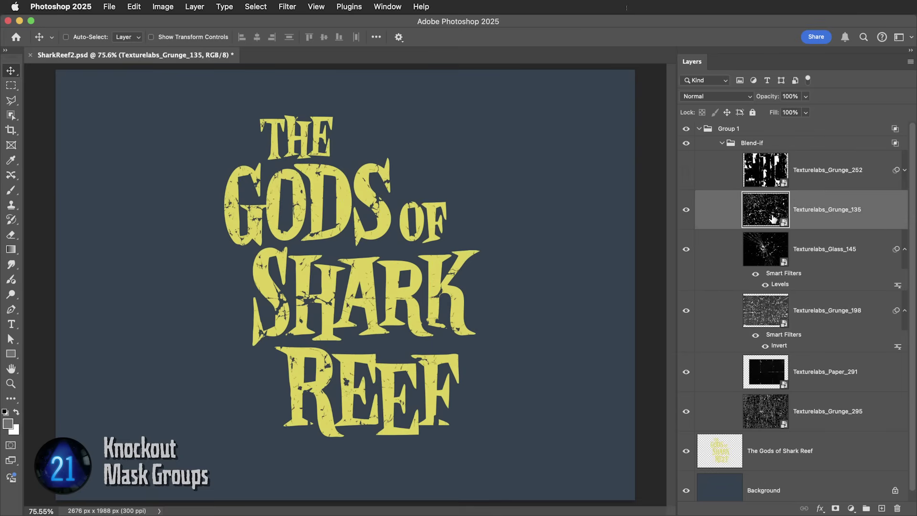
Step: Collapse the outer texture group and rename it Knockout Group
left_click(776, 133)
left_click(699, 129)
double_click(728, 129)
type("Knockout Group")
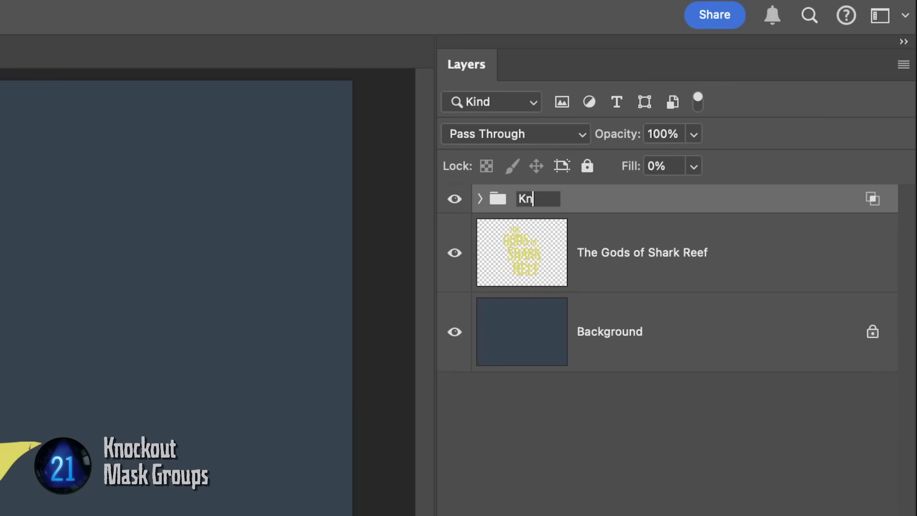
key("Return")
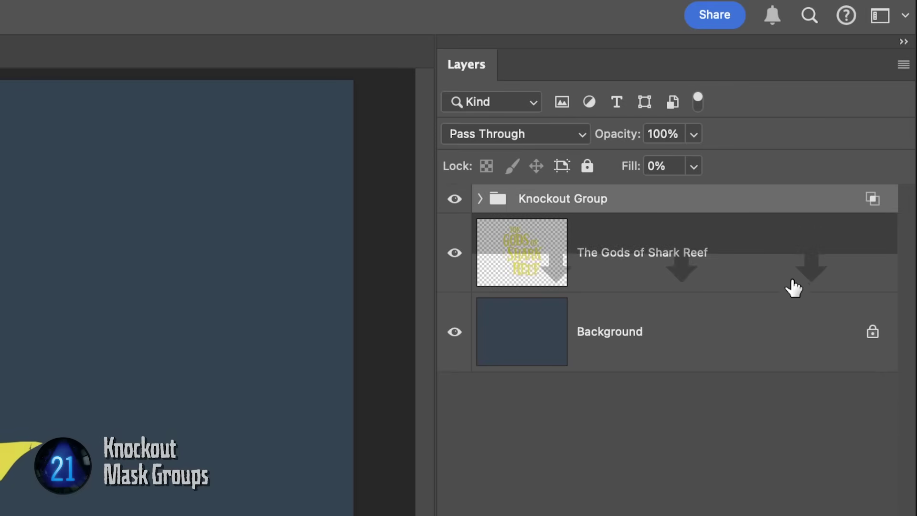
Step: Add an offset black copy of The Gods of Shark Reef title between the yellow title and the Background as a shadow
left_click(642, 350)
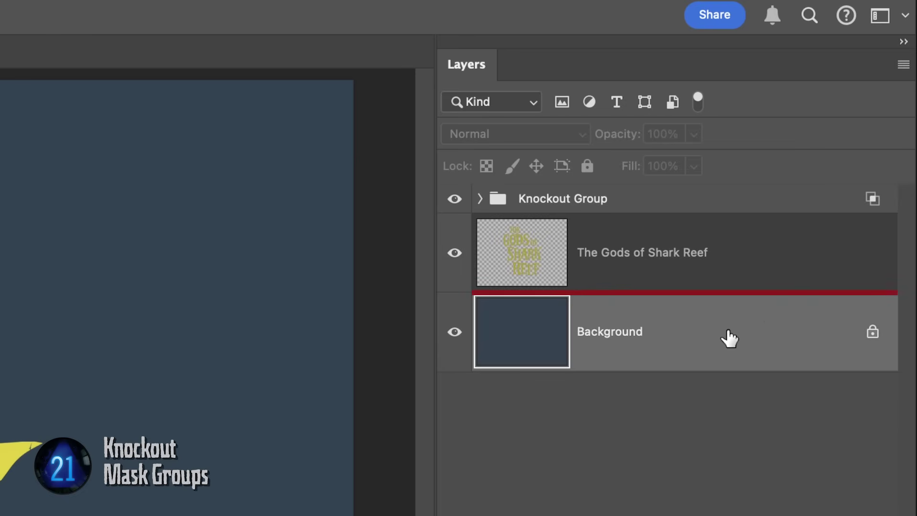
left_click_drag(759, 256, 761, 286)
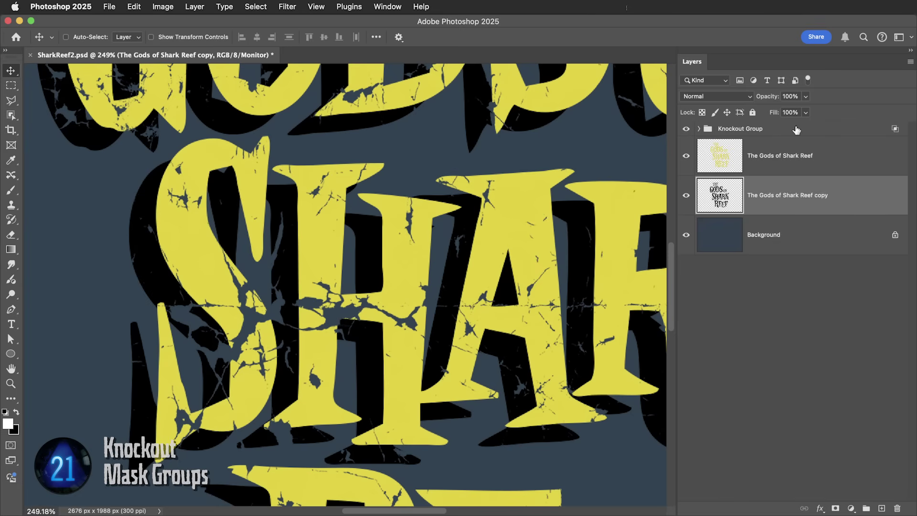
left_click_drag(774, 178, 812, 180)
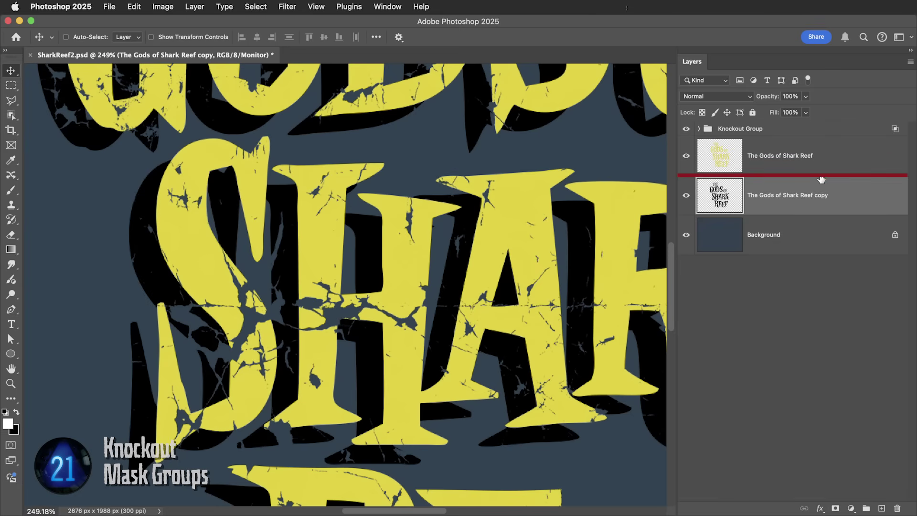
Step: Group the Knockout Group with the yellow The Gods of Shark Reef layer so the textures cut through to the black copy, and expand the new group
left_click_drag(819, 132, 816, 130)
left_click(813, 130)
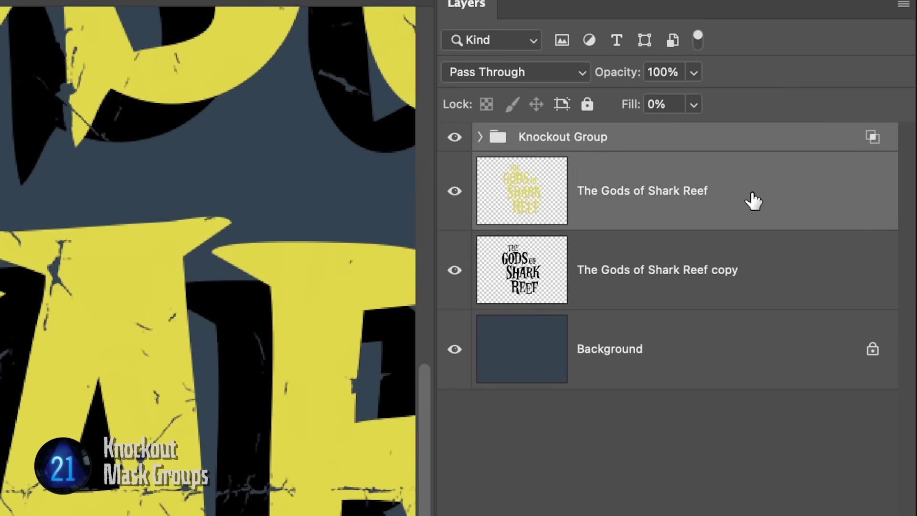
key("super+g")
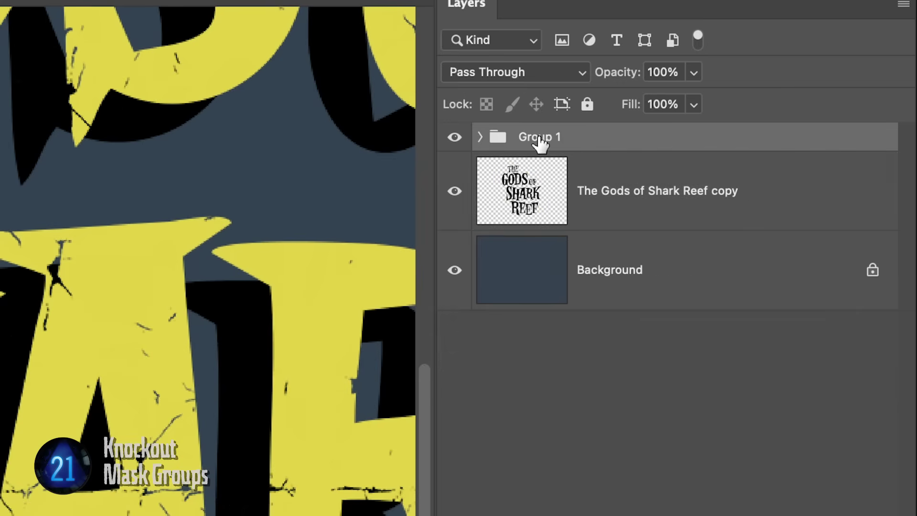
left_click(481, 138)
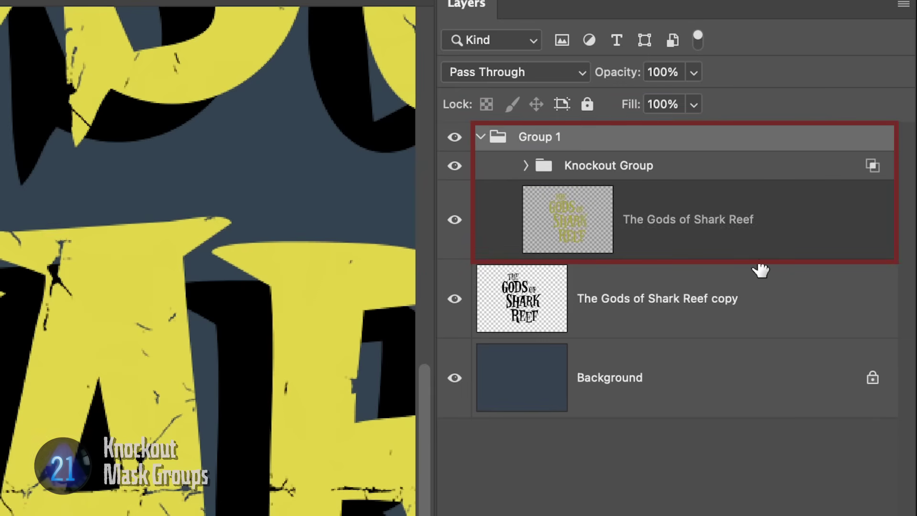
left_click_drag(453, 246, 418, 236)
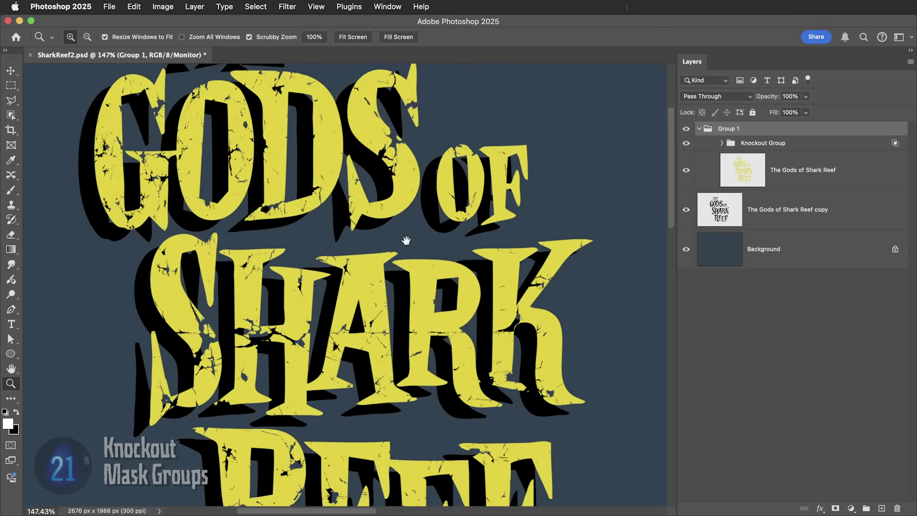
key("super+minus")
key("v")
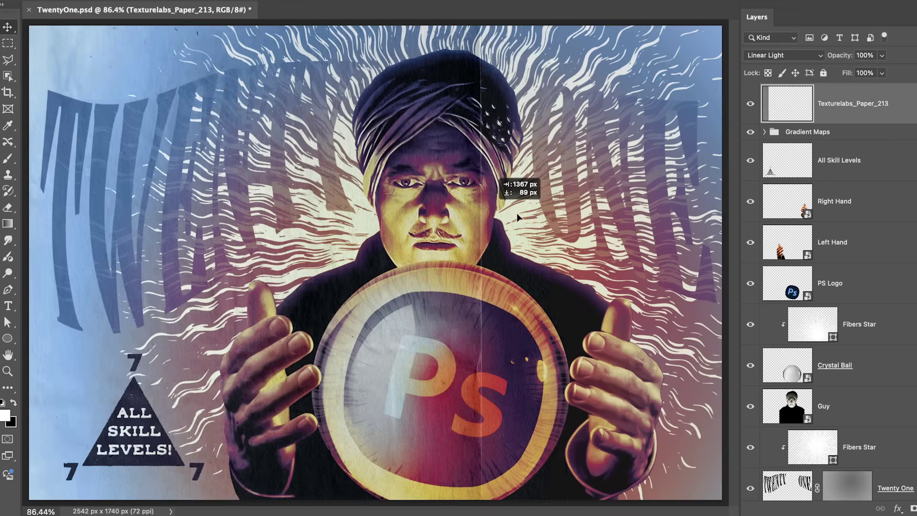
Step: Position the Texturelabs_Paper_213, Texturelabs_Paper_355 and Texturelabs_Paper_295 textures over the TwentyOne.psd poster, placing the Paper_295 crease across its middle
left_click_drag(532, 278, 597, 326)
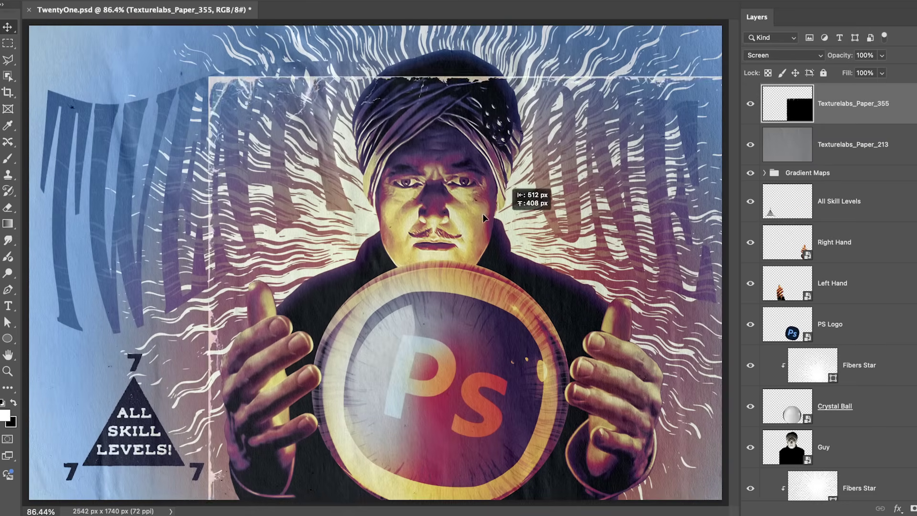
left_click_drag(506, 215, 243, 125)
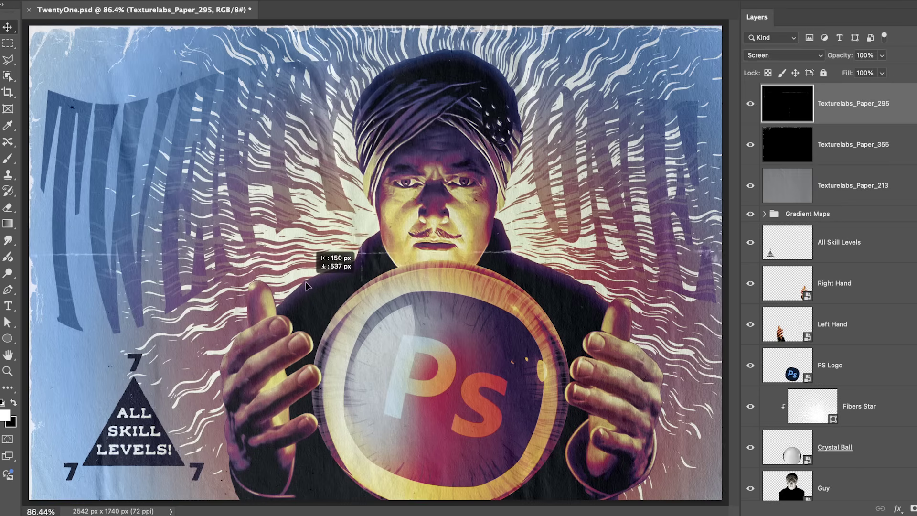
left_click_drag(303, 275, 307, 316)
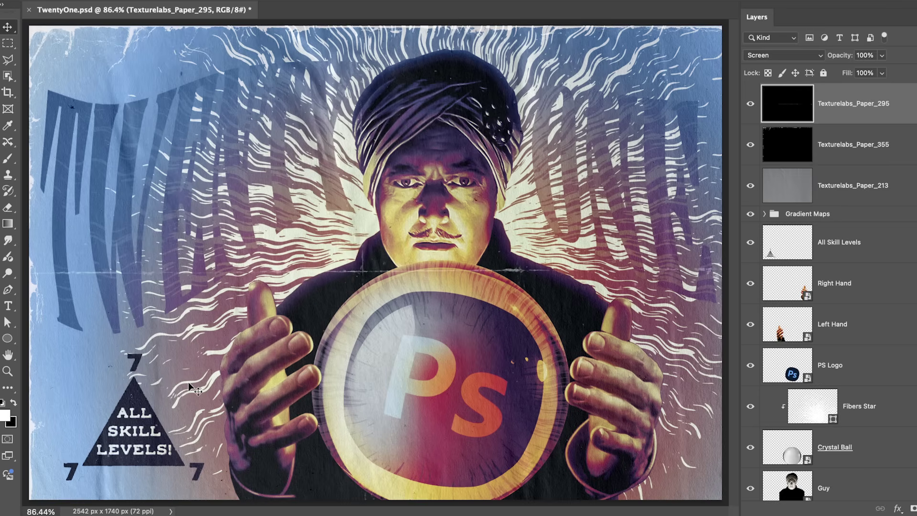